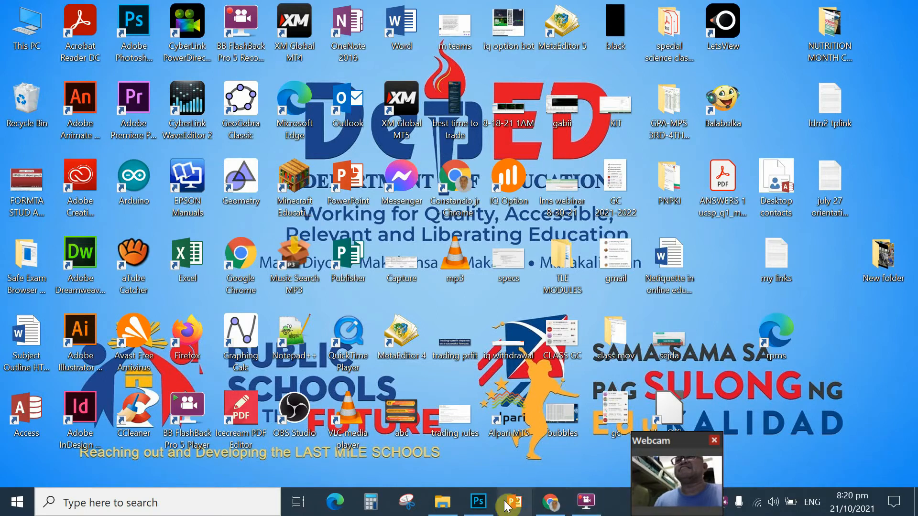
# Step: Restore the Photoshop window showing the bots logo.psd badge document from the taskbar
pyautogui.moveTo(486, 507)
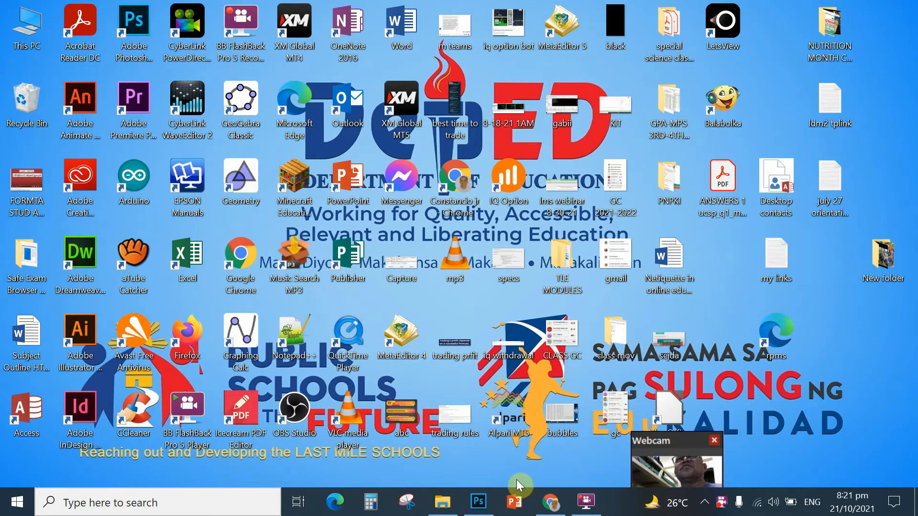
pyautogui.click(479, 504)
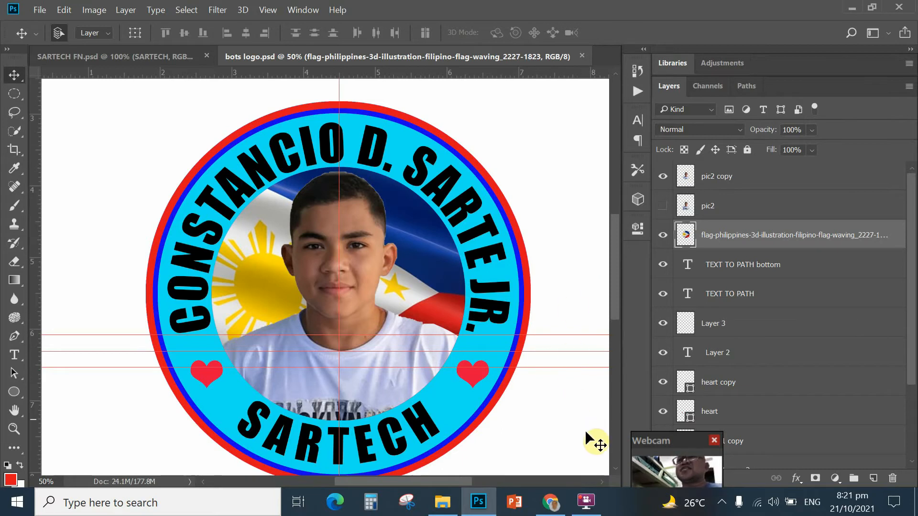
# Step: Switch to the Chrome YouTube page 'SETTING UP A NEW DOCUMENT IN ADOBE PHOTOSHOP'
pyautogui.click(555, 497)
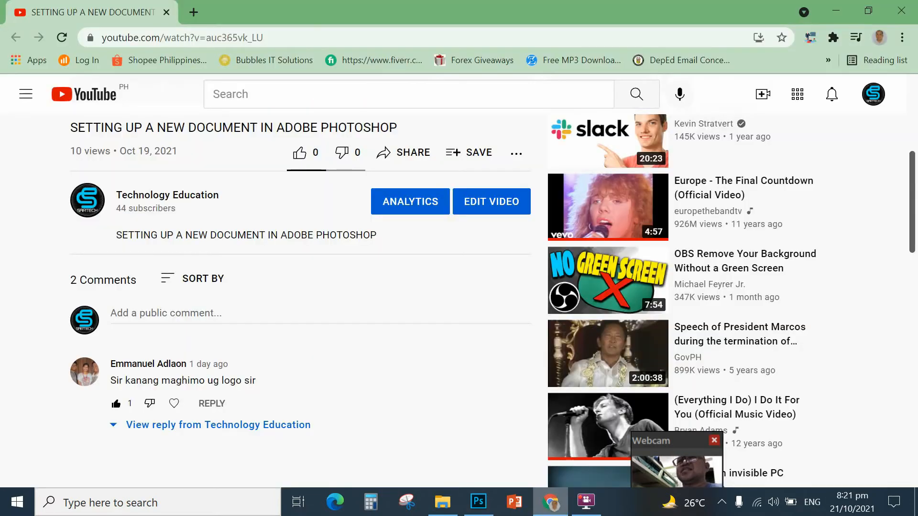
pyautogui.scroll(2, 288, 330)
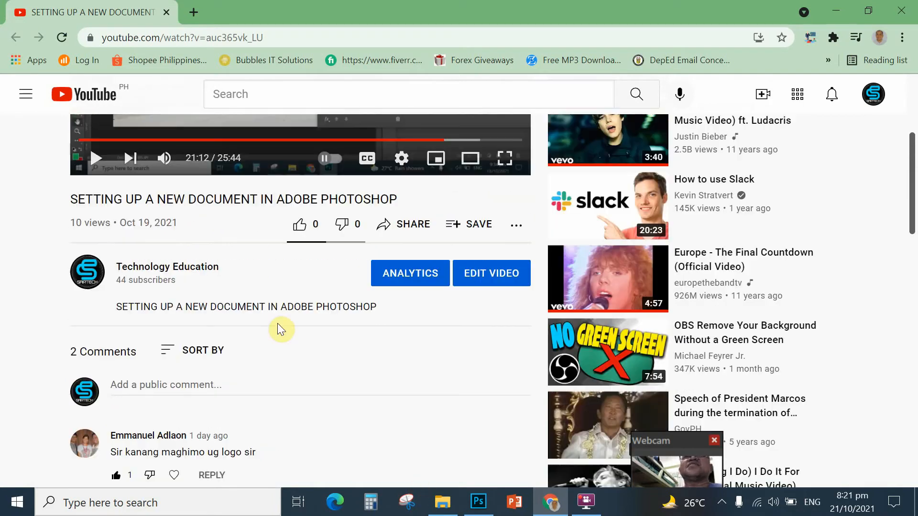
pyautogui.scroll(-2, 412, 483)
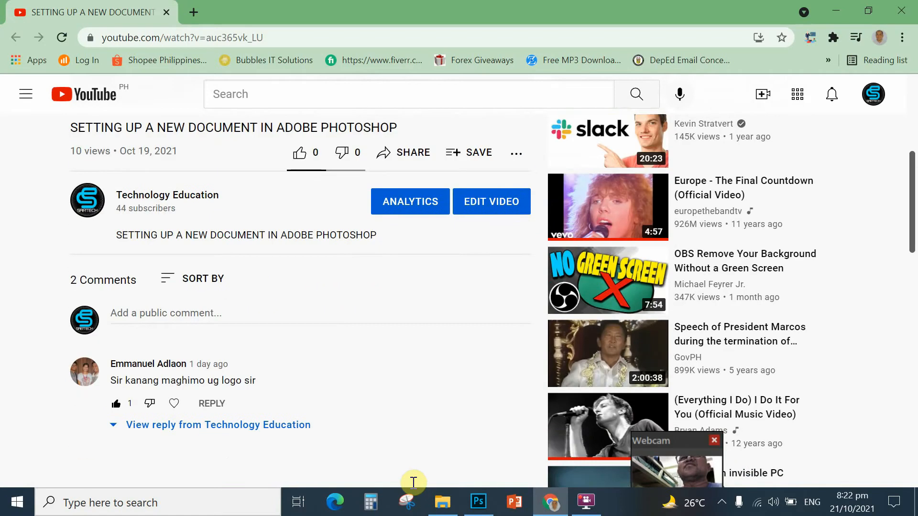
pyautogui.scroll(2, 414, 483)
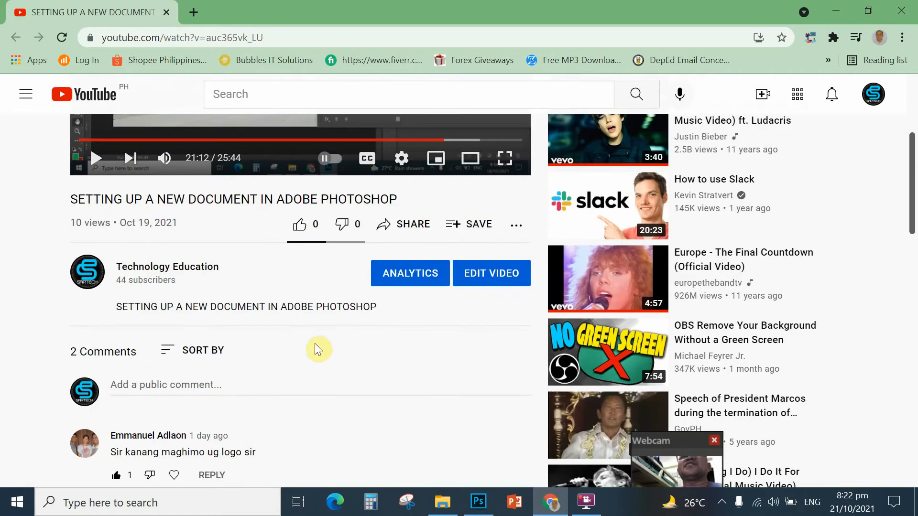
pyautogui.scroll(-3, 312, 343)
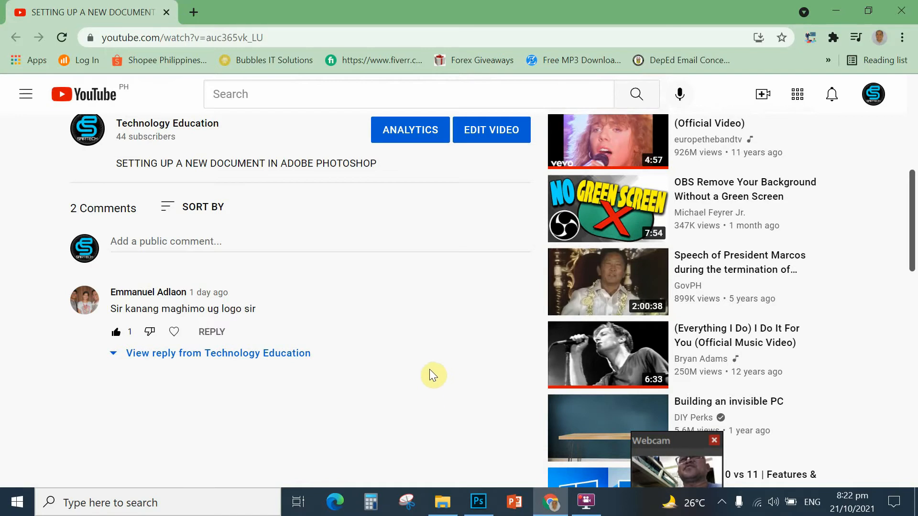
pyautogui.moveTo(551, 514)
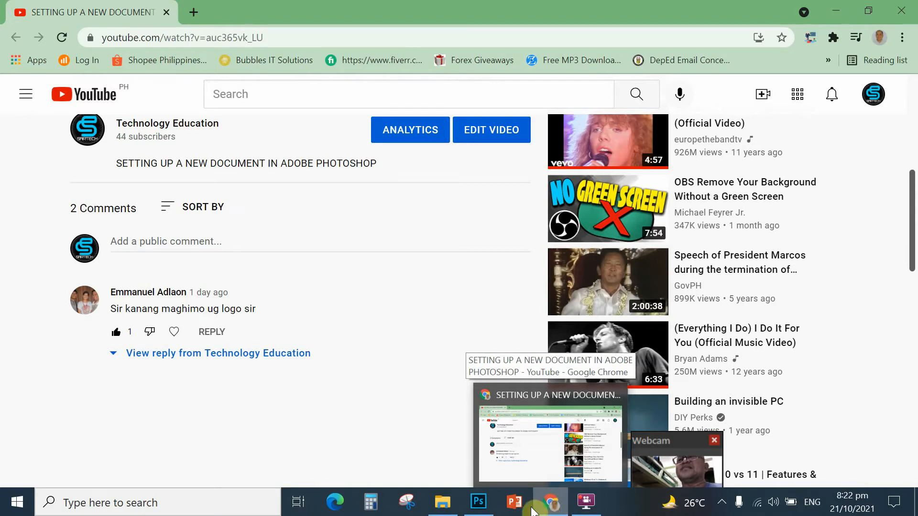
# Step: Bring the bots logo.psd document in Photoshop back to the front and open the File menu
pyautogui.click(476, 504)
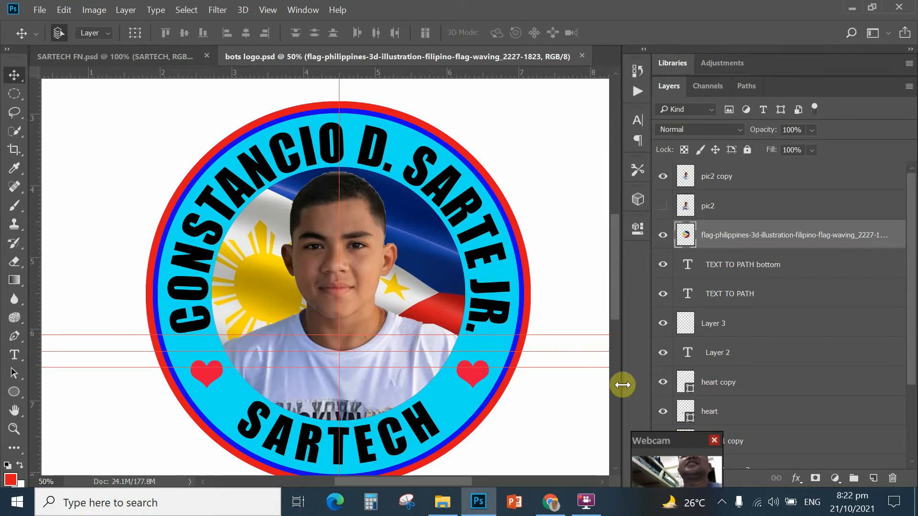
pyautogui.moveTo(660, 440); pyautogui.dragTo(620, 433)
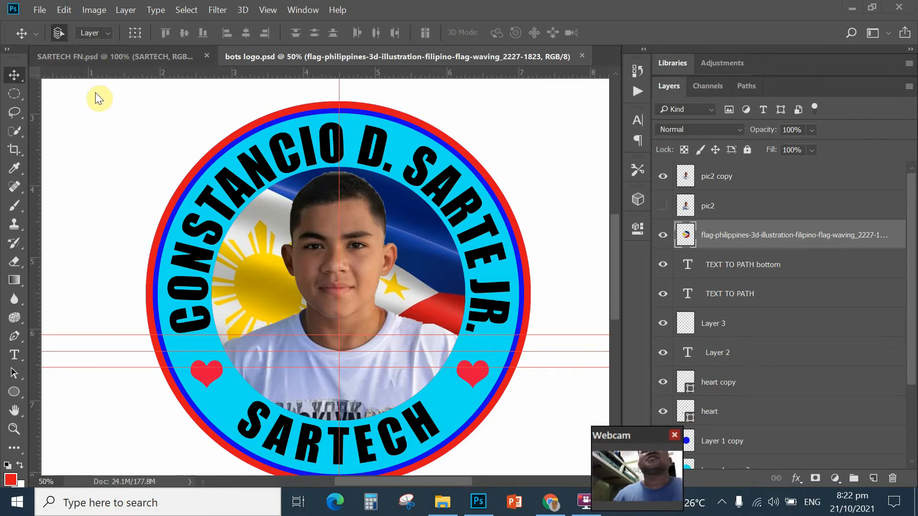
pyautogui.click(40, 11)
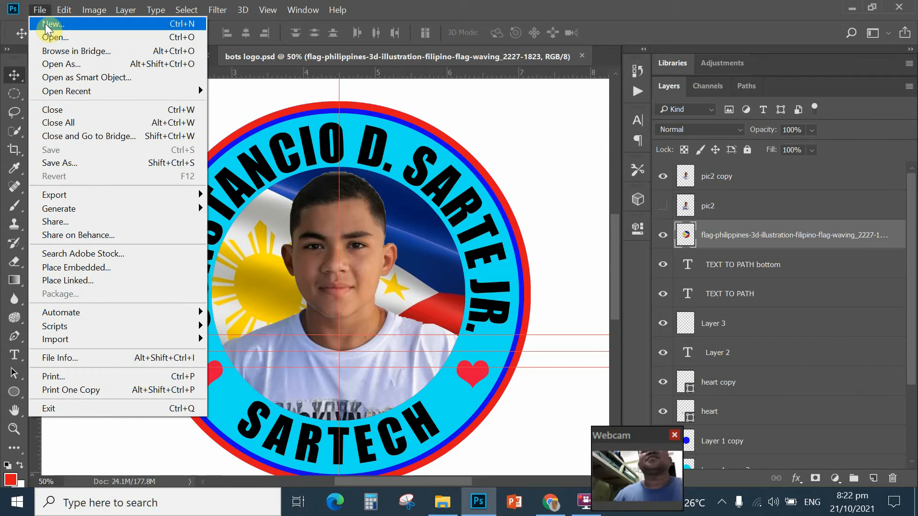
# Step: Start a new document from the A4 preset: 210 × 297 mm at 300 ppi
pyautogui.click(61, 28)
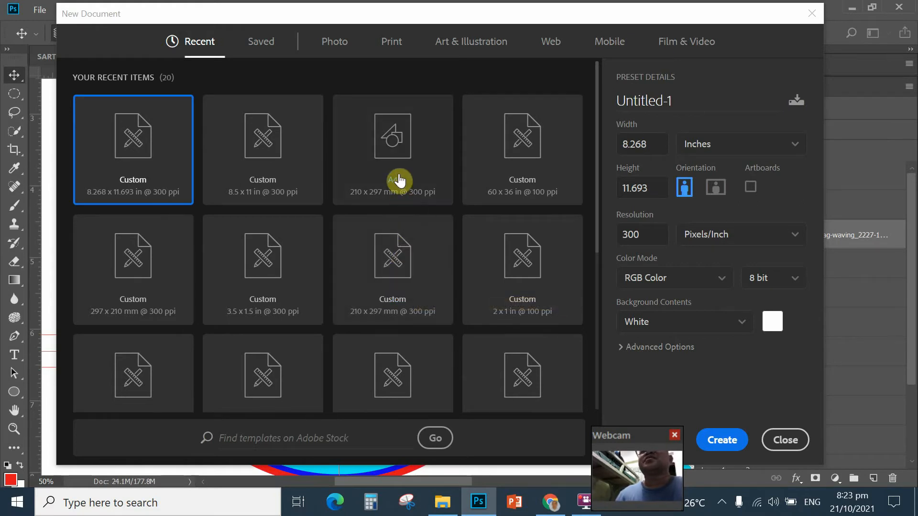
pyautogui.click(389, 148)
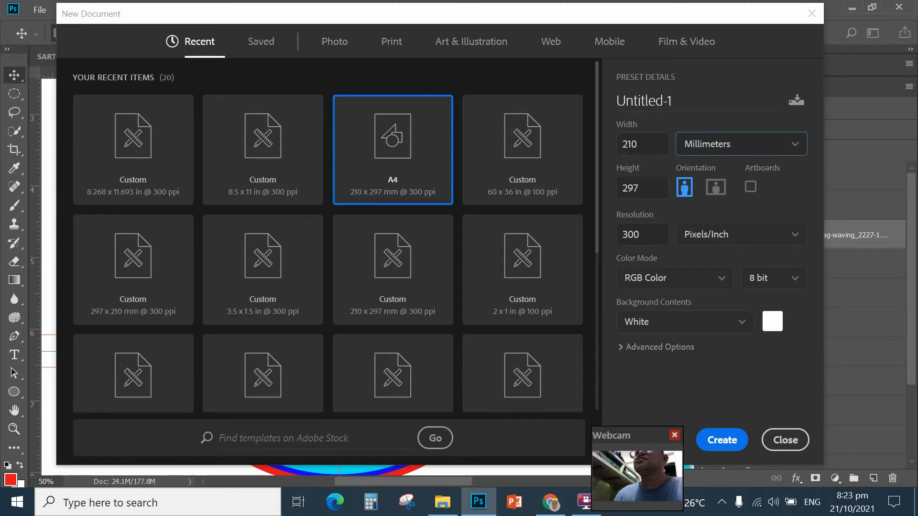
# Step: Change the new document's size units from millimetres to inches
pyautogui.click(798, 151)
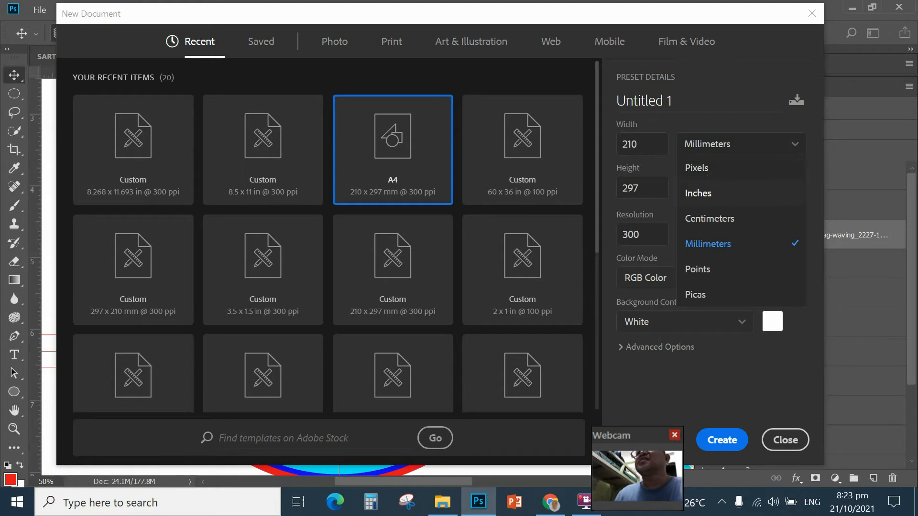
pyautogui.click(698, 193)
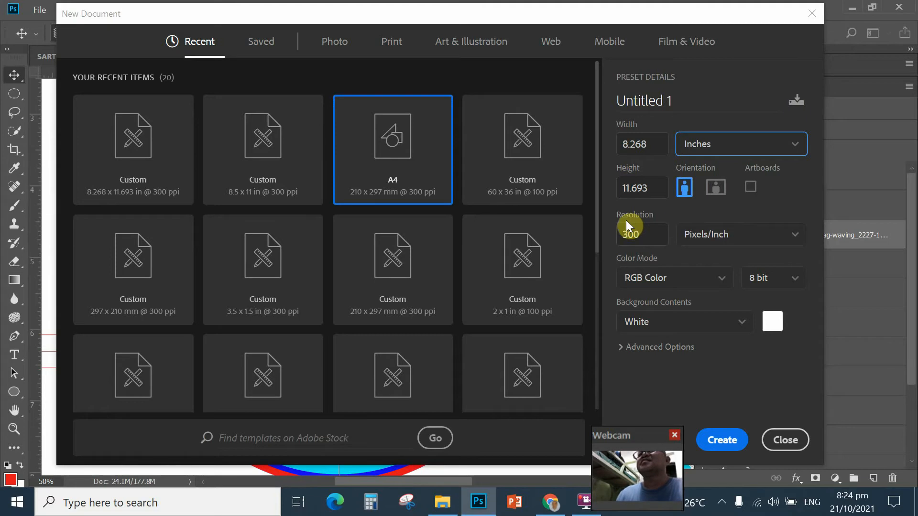
# Step: Enter 8.5 for the width and 11 for the height, in inches
pyautogui.click(655, 145)
pyautogui.click(655, 144)
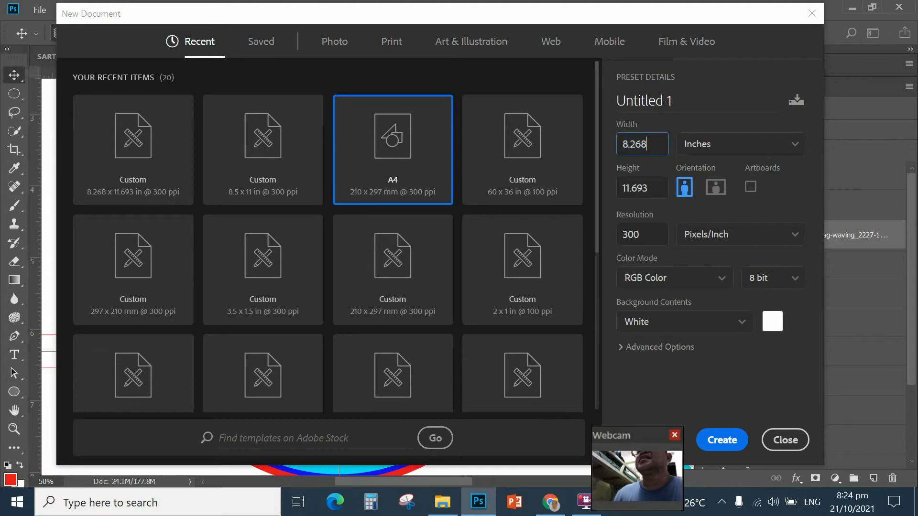
pyautogui.press('BackSpace')
pyautogui.press('BackSpace')
pyautogui.press('BackSpace')
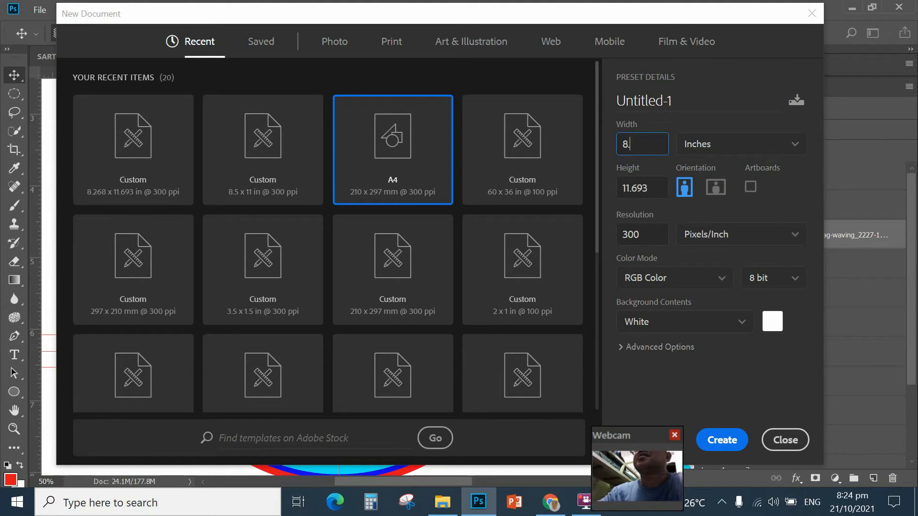
pyautogui.write('5')
pyautogui.click(648, 191)
pyautogui.moveTo(648, 189); pyautogui.dragTo(637, 193)
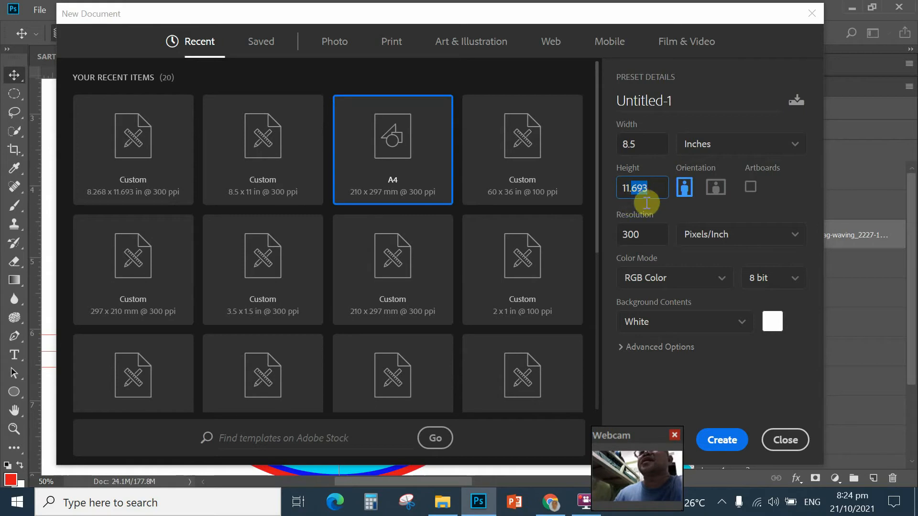
pyautogui.doubleClick(632, 193)
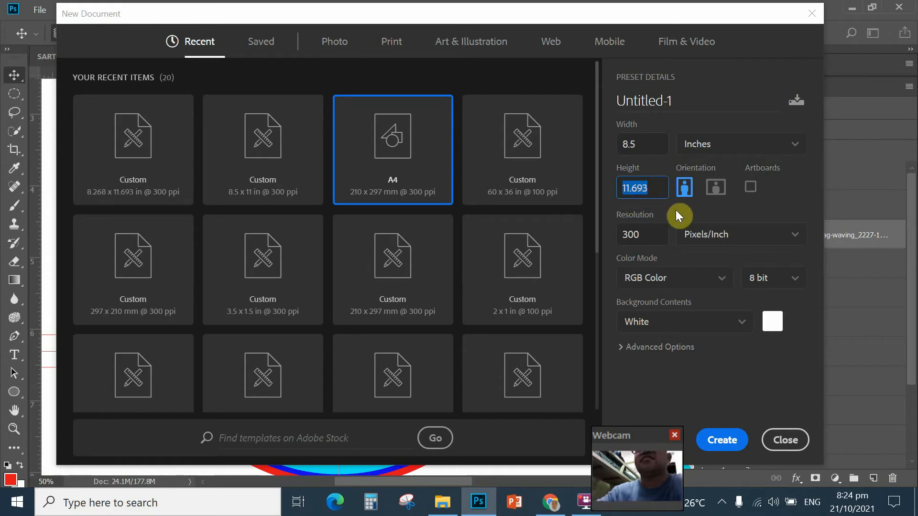
pyautogui.write('11')
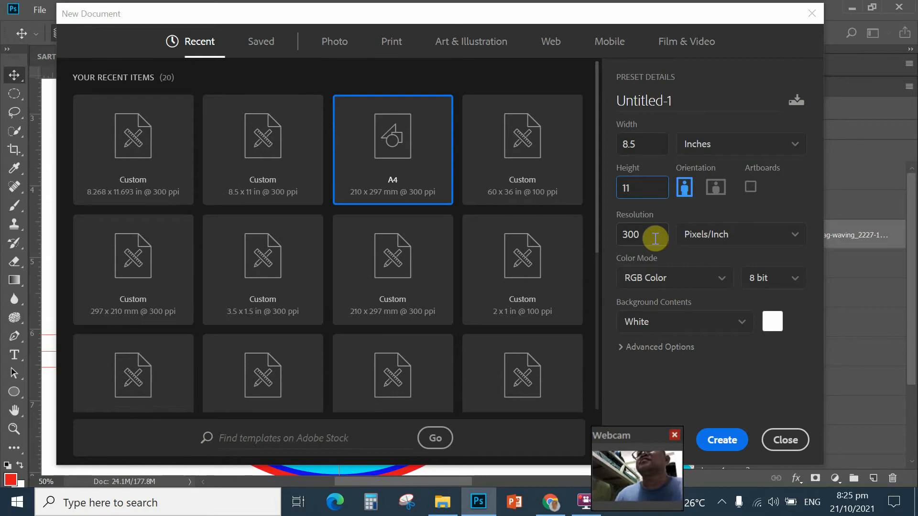
# Step: Set the resolution to 300 Pixels/Inch and recheck the width, height and resolution values
pyautogui.press('Tab')
pyautogui.write('300')
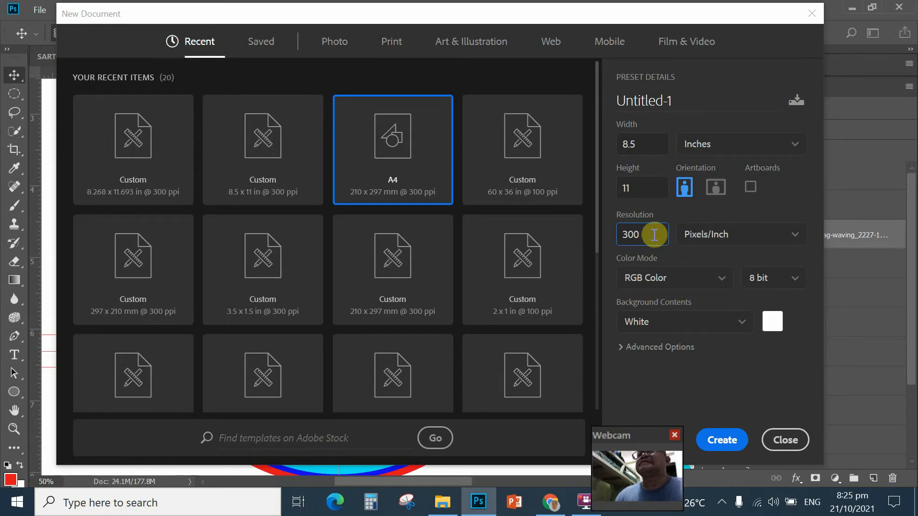
pyautogui.click(630, 146)
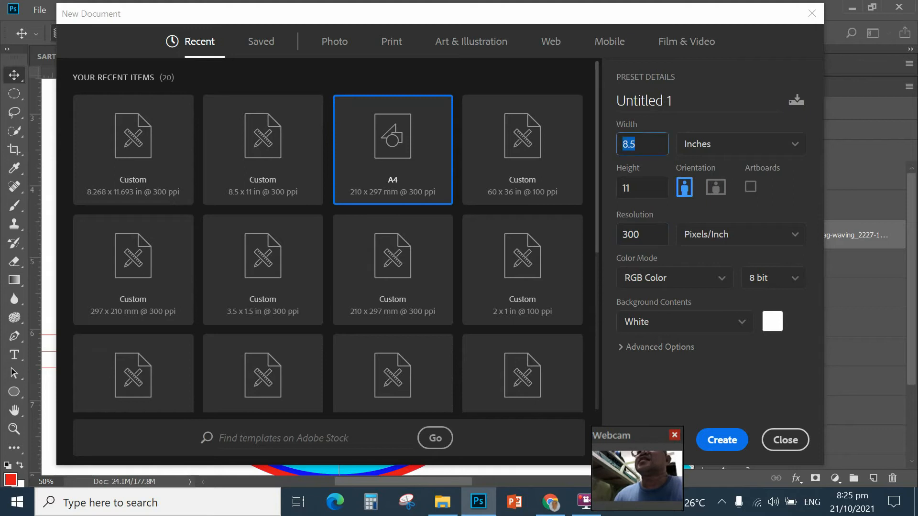
pyautogui.click(636, 189)
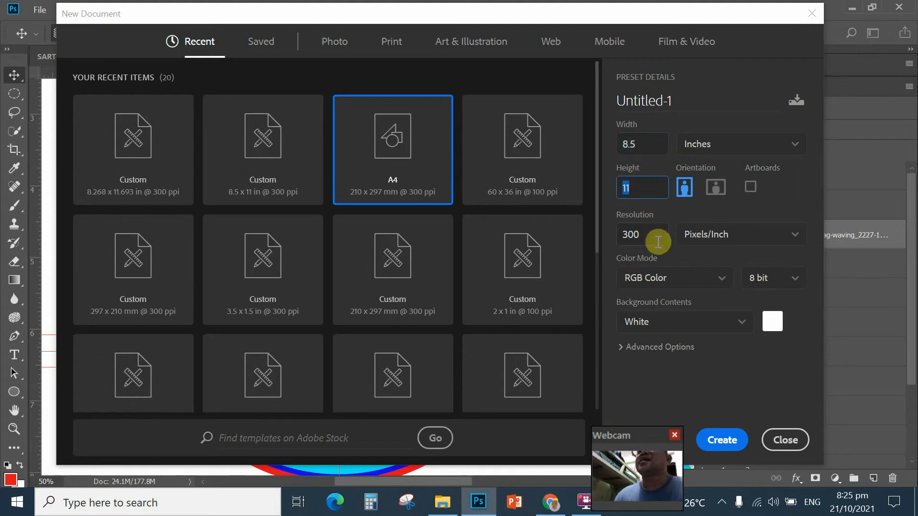
pyautogui.click(645, 234)
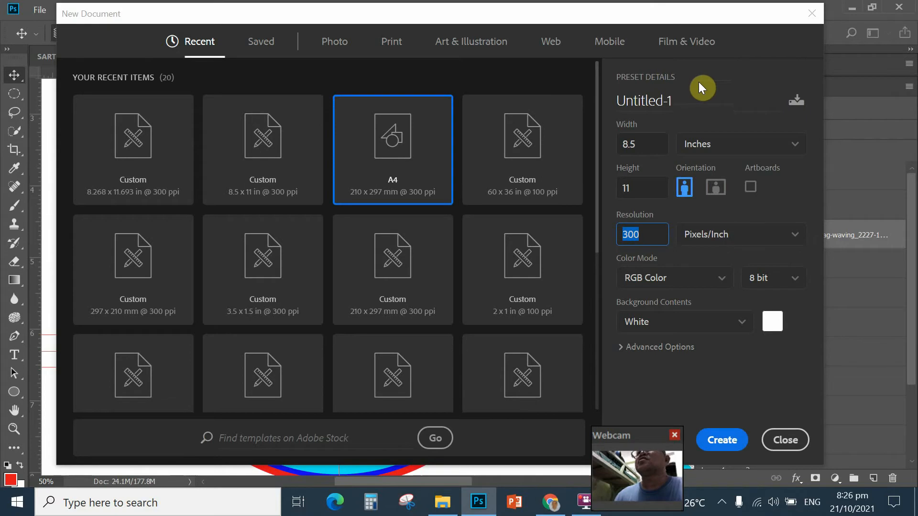
# Step: Name the document LOGO and create the blank white 8.5 × 11 inch page
pyautogui.click(690, 103)
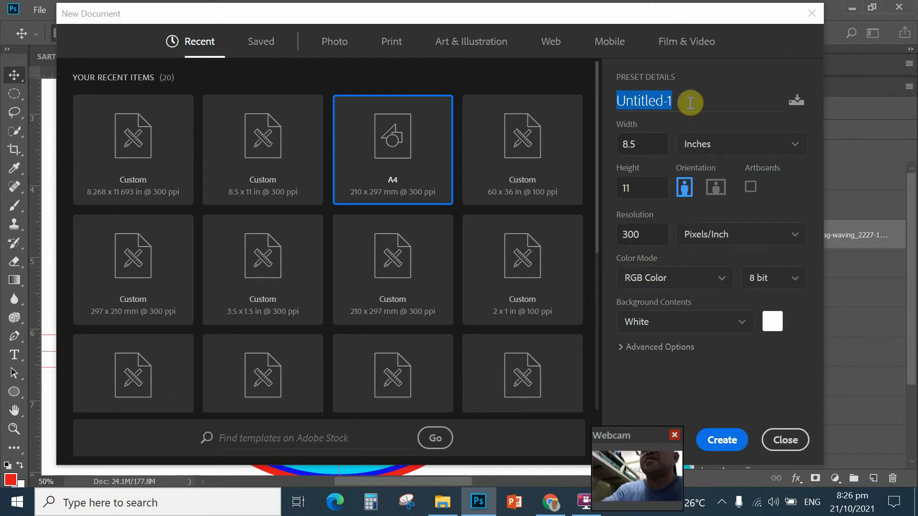
pyautogui.write('LOGO')
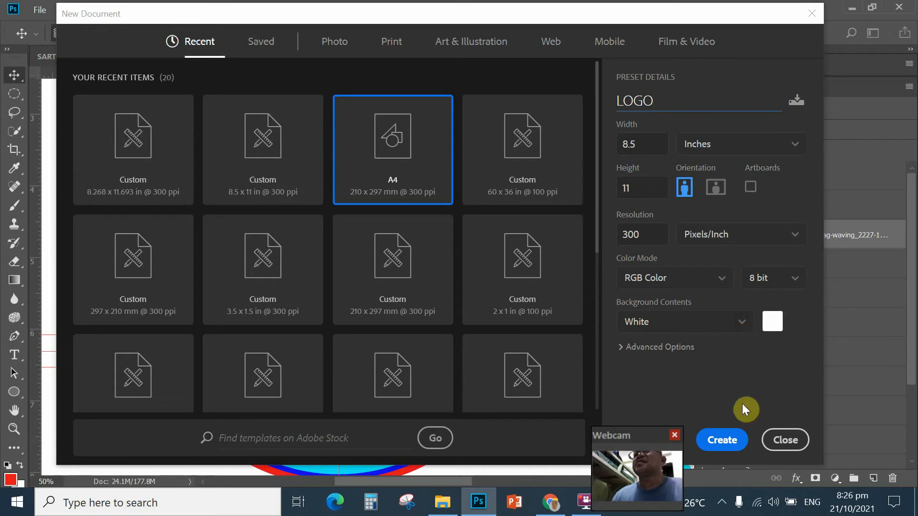
pyautogui.click(723, 442)
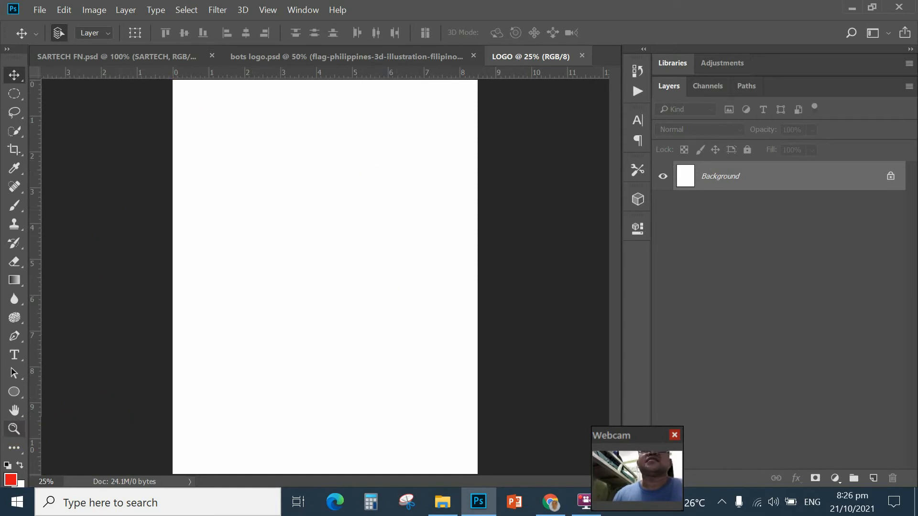
# Step: Fit the whole LOGO page in the window using the Zoom tool's Fit on Screen
pyautogui.click(13, 433)
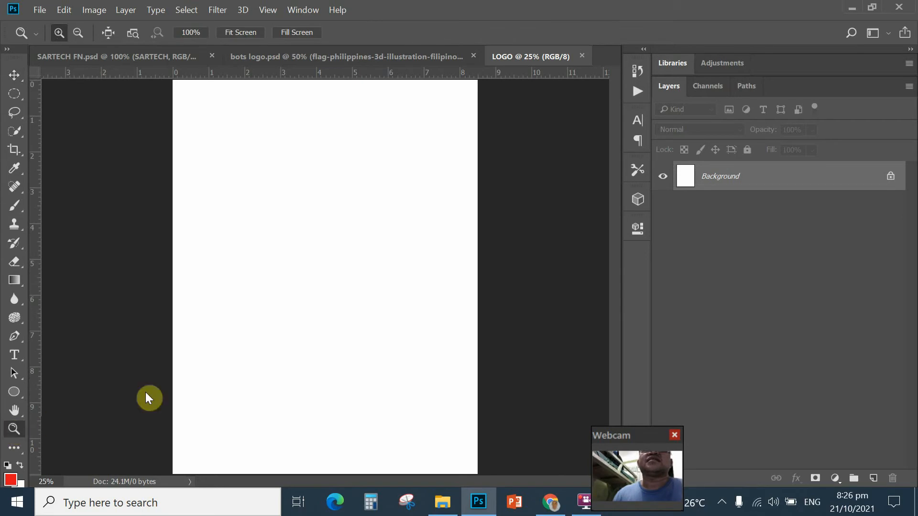
pyautogui.rightClick(299, 201)
pyautogui.click(319, 209)
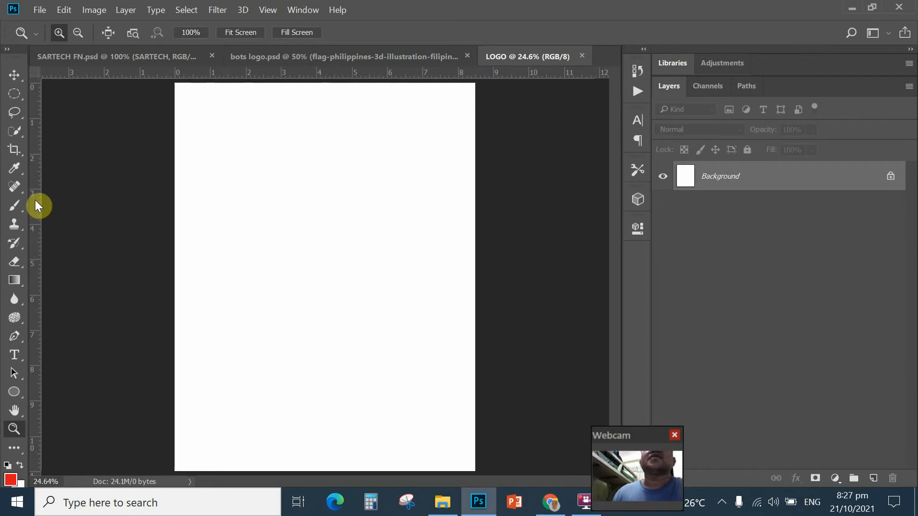
# Step: Drag a vertical guide to the page centre at about 4.25 inches and open the View menu
pyautogui.moveTo(33, 201); pyautogui.dragTo(322, 233)
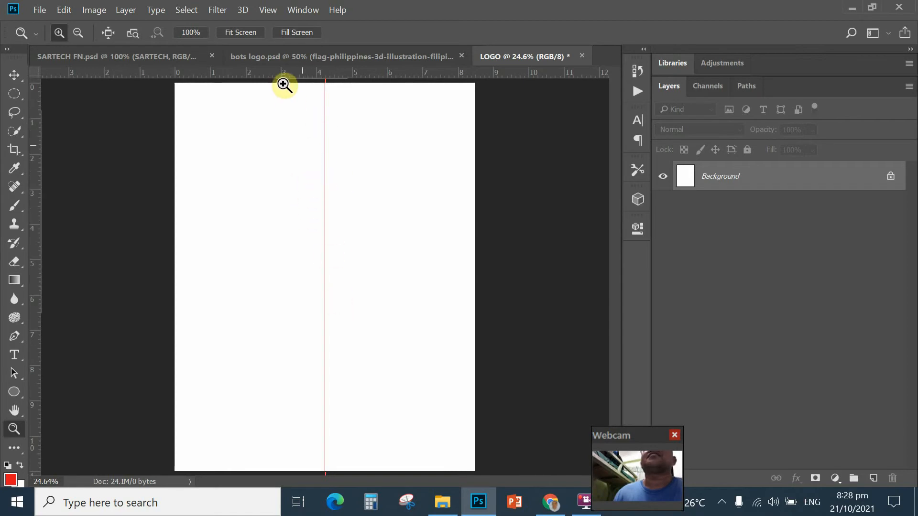
pyautogui.click(266, 11)
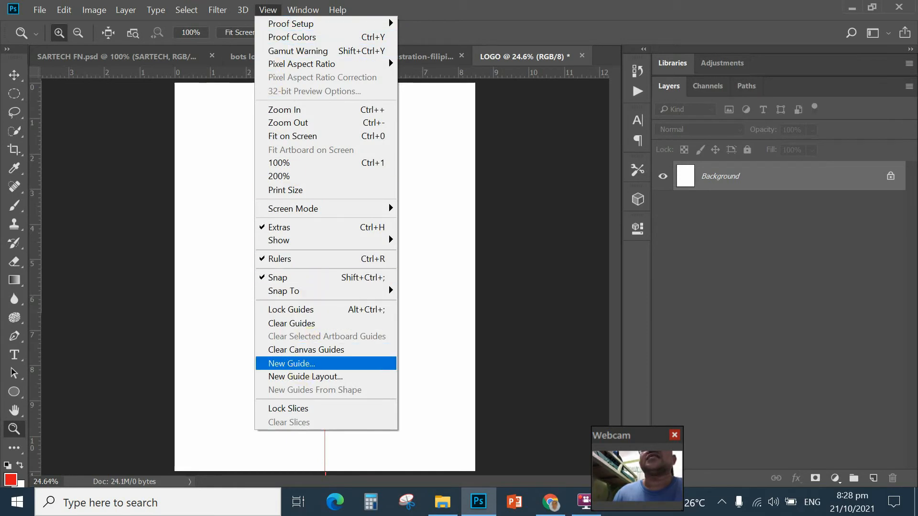
# Step: Place a horizontal guide at position 5.5 in using the New Guide dialog
pyautogui.click(297, 364)
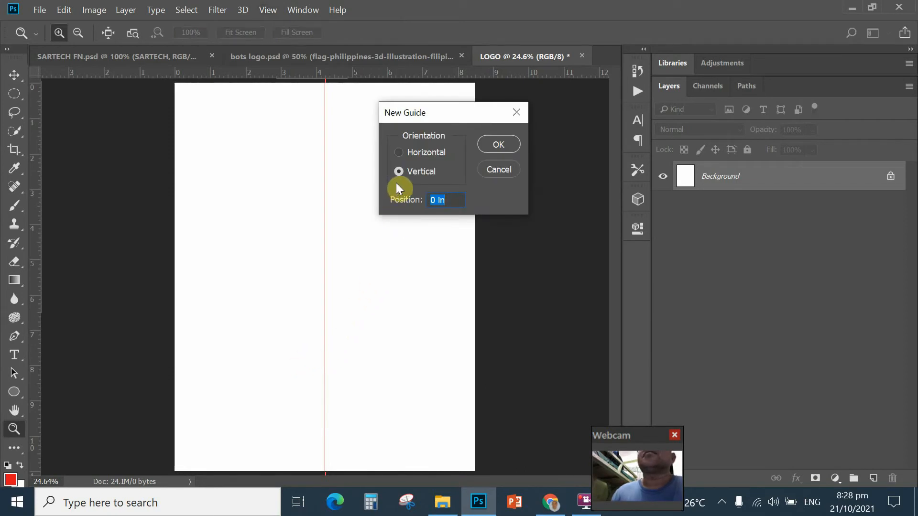
pyautogui.click(597, 230)
pyautogui.click(399, 152)
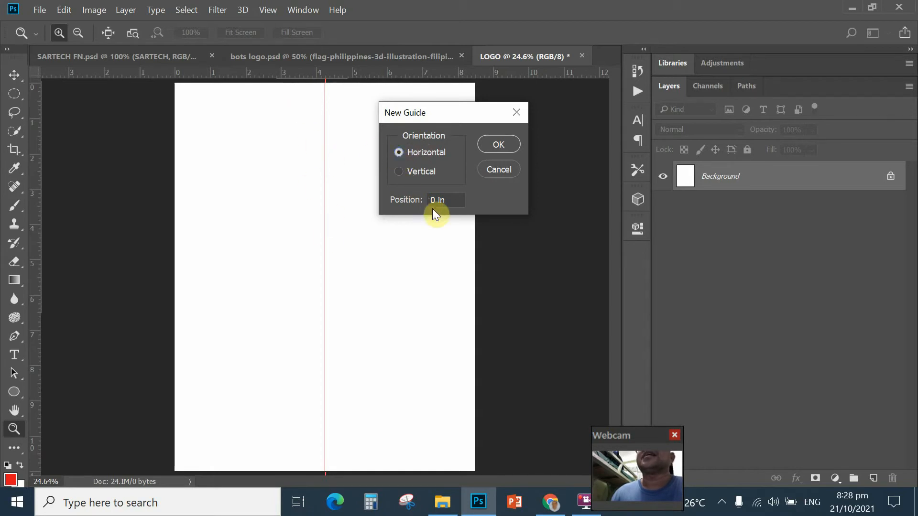
pyautogui.moveTo(442, 200); pyautogui.dragTo(424, 205)
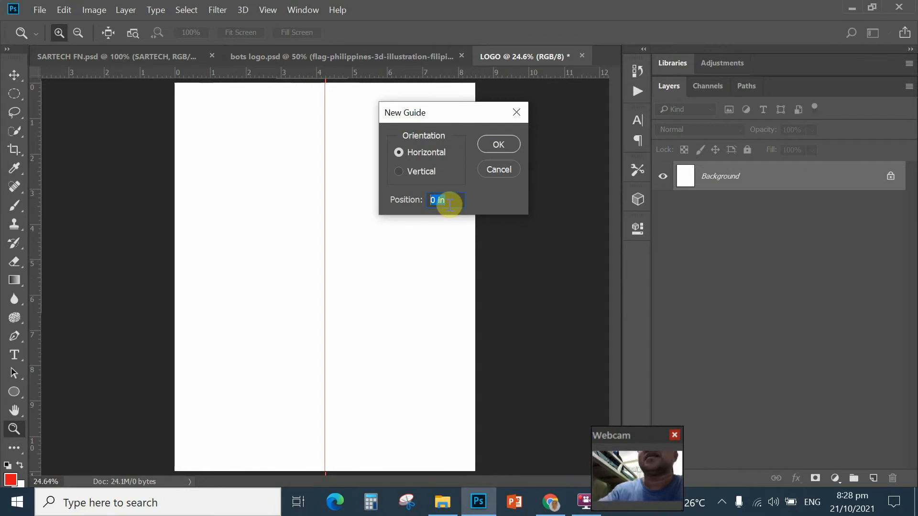
pyautogui.write('5.5')
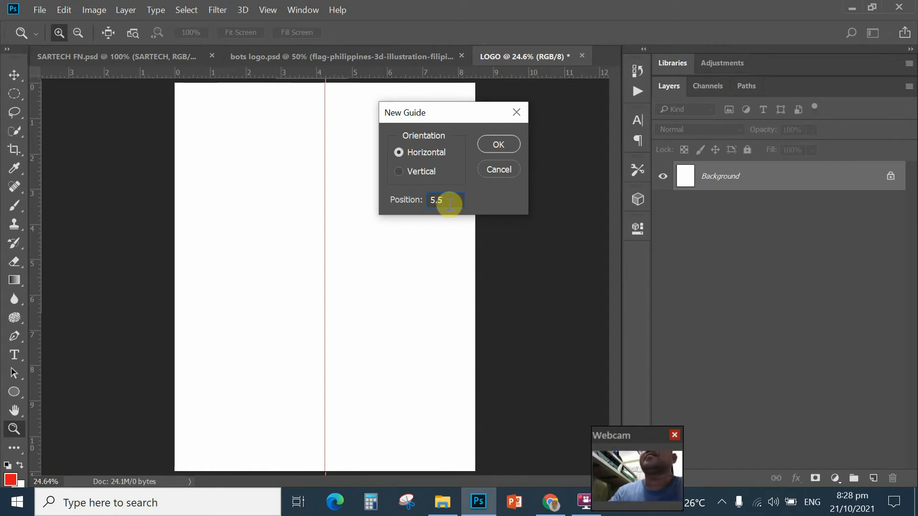
pyautogui.click(498, 144)
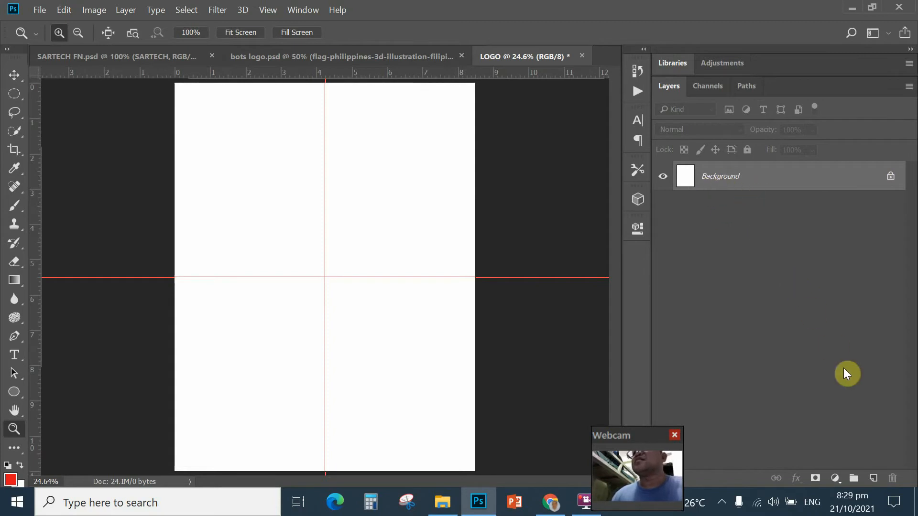
# Step: Create empty Layer 1 above the Background layer
pyautogui.click(874, 480)
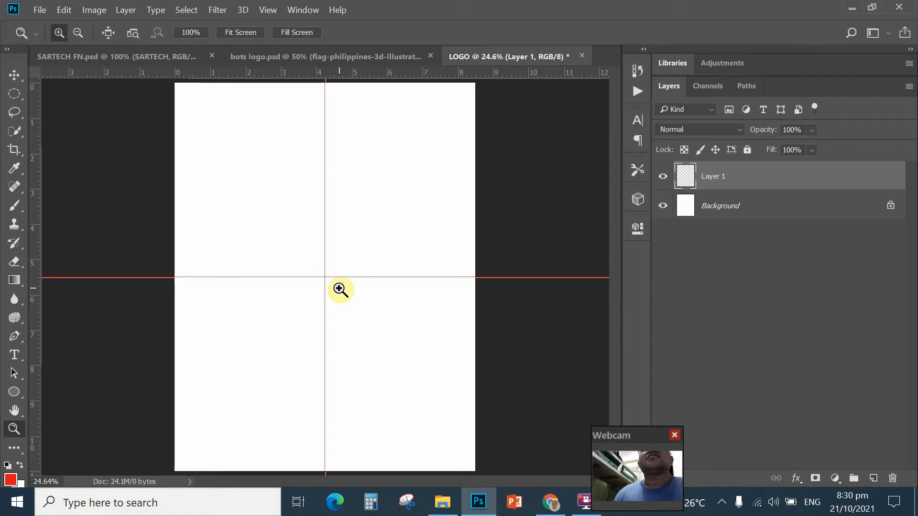
# Step: Switch to the Elliptical Marquee Tool from the marquee tool group
pyautogui.click(15, 94)
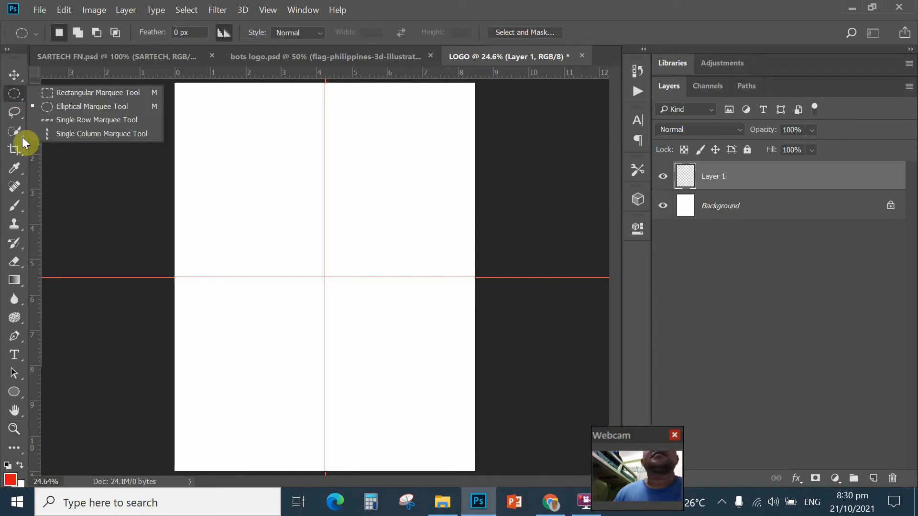
pyautogui.click(64, 105)
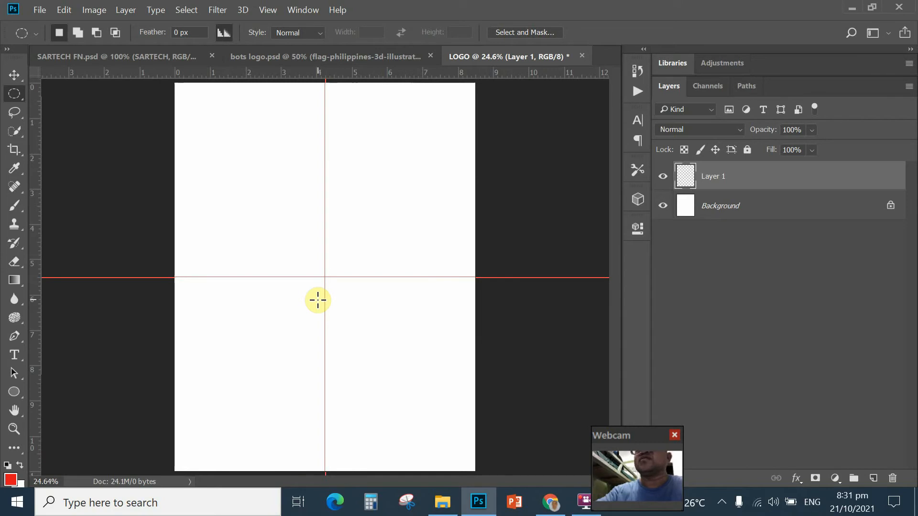
# Step: Zoom in twice and drag a circular selection outward from the guide intersection
pyautogui.hotkey('ctrl', '+')
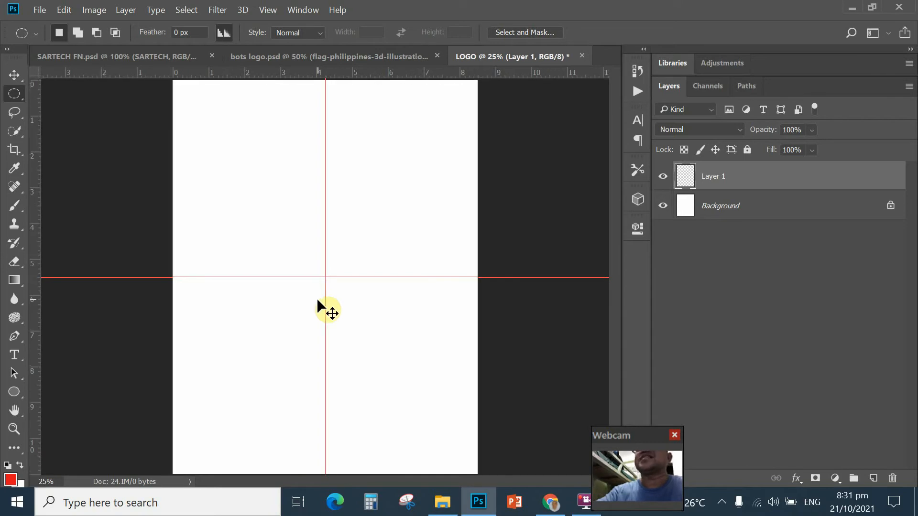
pyautogui.hotkey('ctrl', '+')
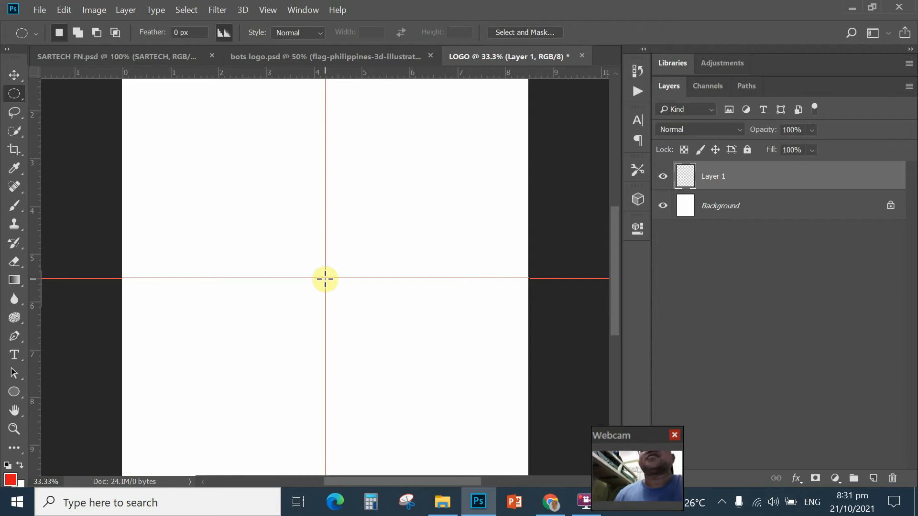
pyautogui.moveTo(325, 279)
pyautogui.mouseDown()
pyautogui.moveTo(360, 328)
pyautogui.moveTo(273, 360)
pyautogui.moveTo(358, 365)
pyautogui.moveTo(389, 422)
pyautogui.moveTo(416, 437)
pyautogui.mouseUp()
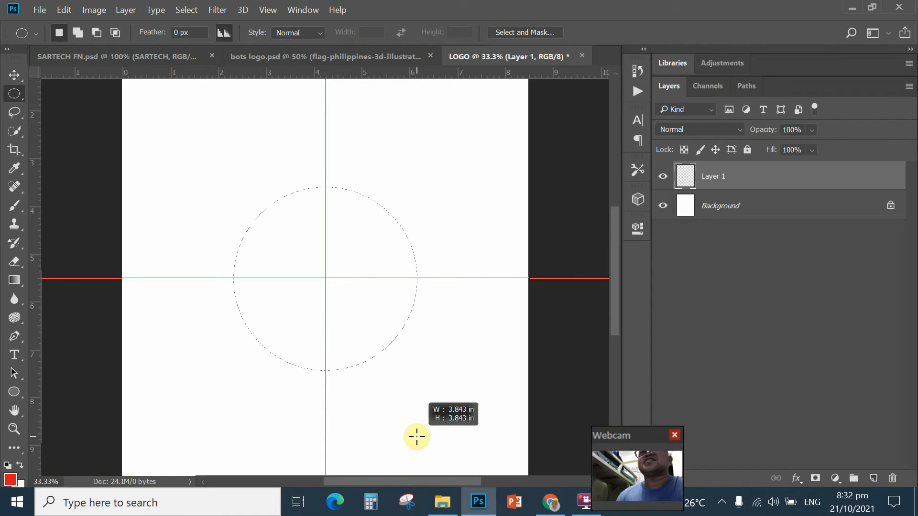
# Step: Widen the circular selection to about 4 in around the guide crossing, then deselect
pyautogui.moveTo(417, 437); pyautogui.dragTo(428, 445)
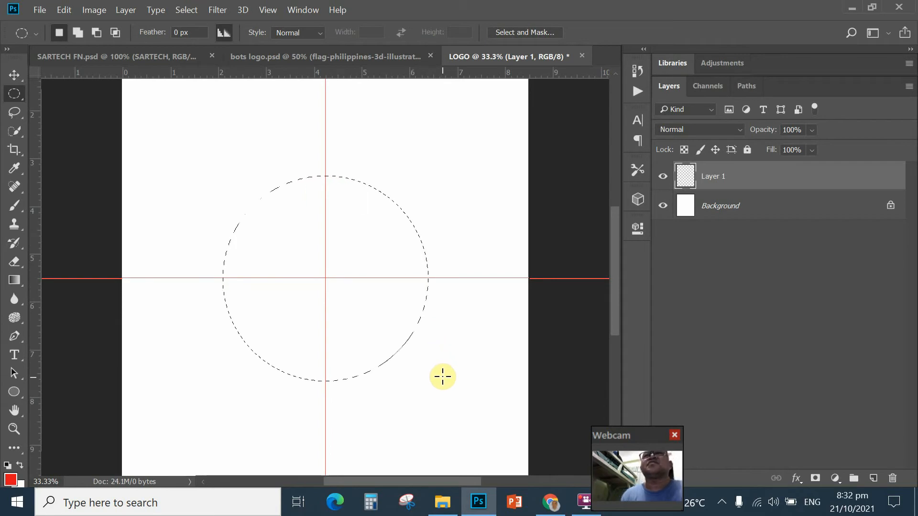
pyautogui.hotkey('ctrl', 'd')
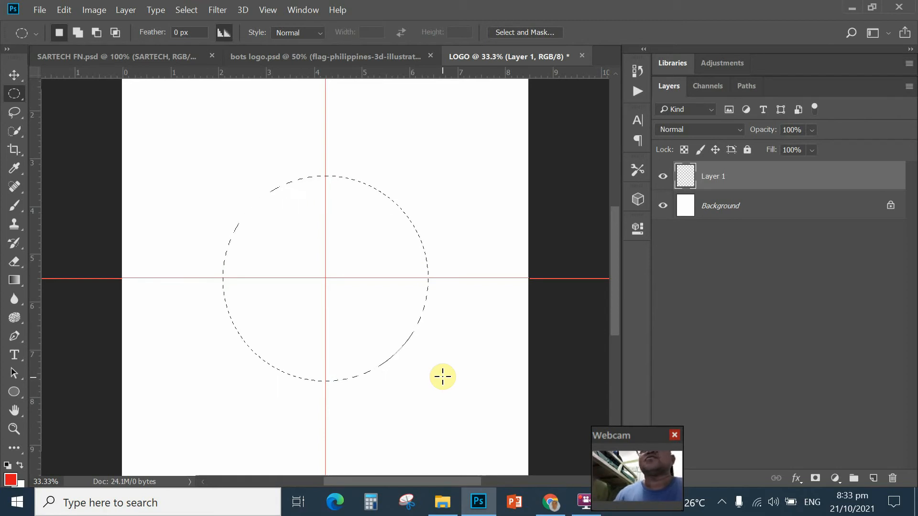
pyautogui.click(340, 56)
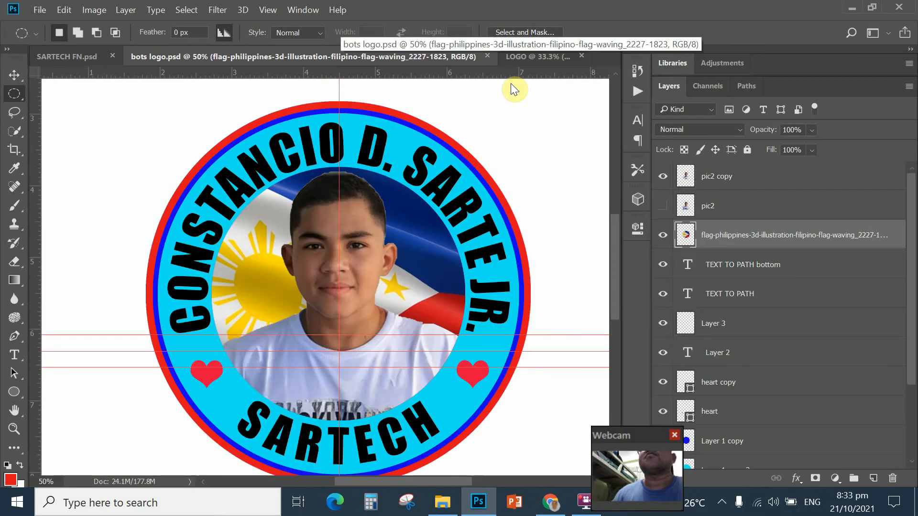
pyautogui.click(530, 58)
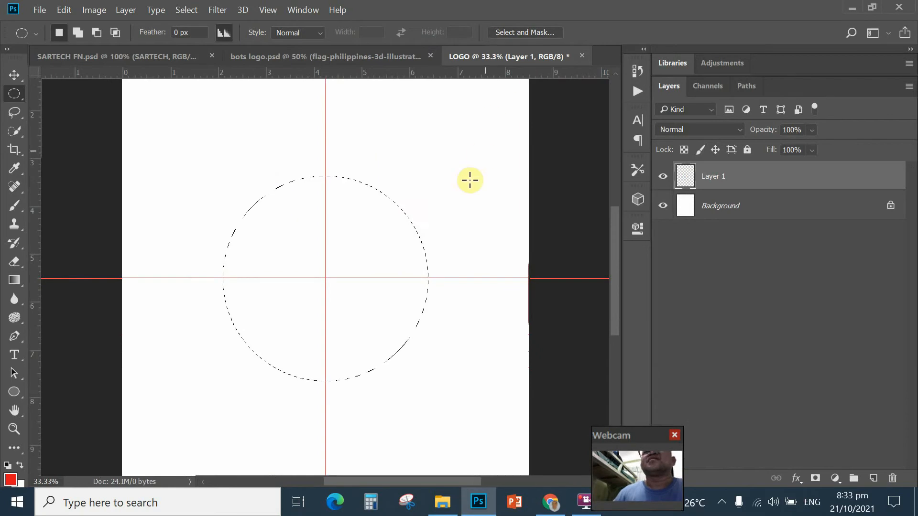
# Step: Set the foreground colour to bright cyan 03e0fa in the Color Picker
pyautogui.click(10, 480)
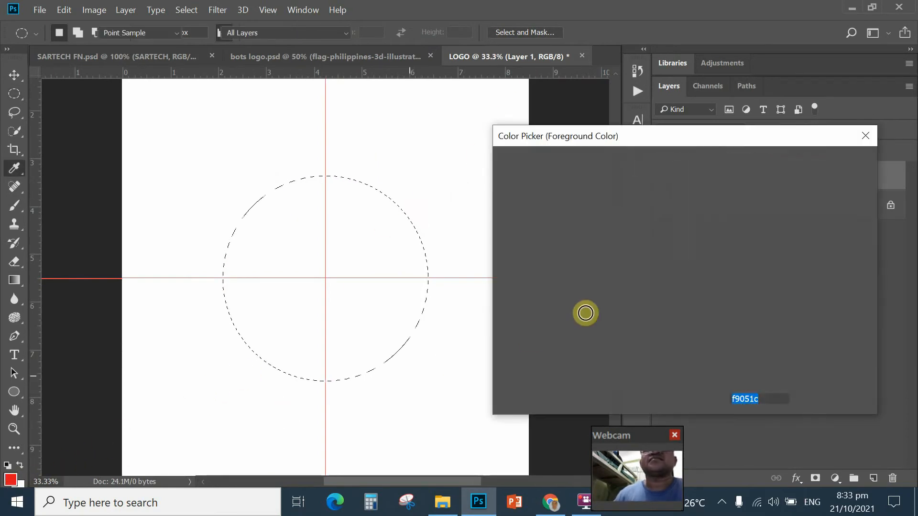
pyautogui.click(699, 258)
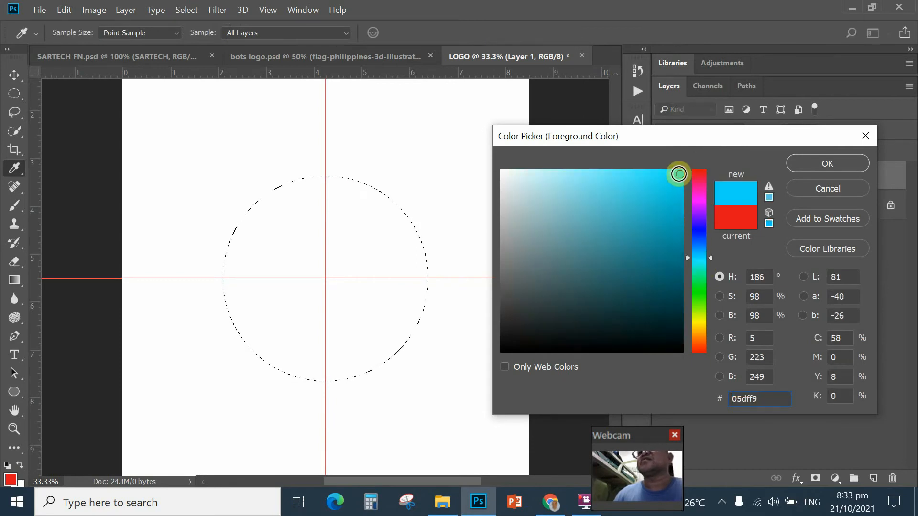
pyautogui.click(681, 173)
pyautogui.click(636, 197)
pyautogui.click(680, 173)
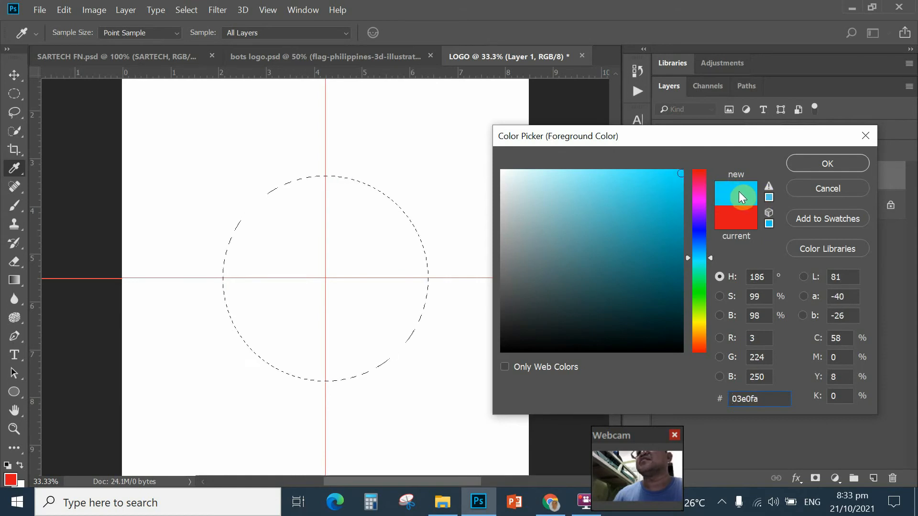
pyautogui.click(814, 164)
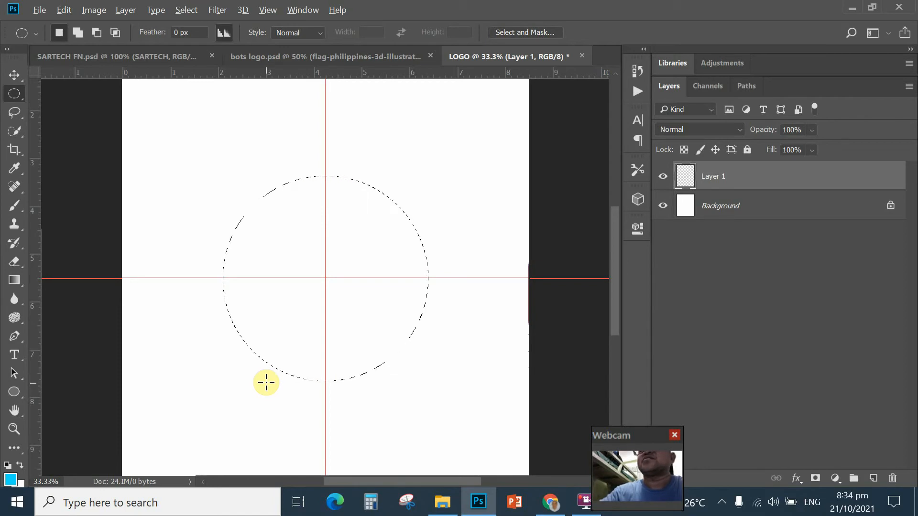
# Step: Fill the circle selection on Layer 1 with cyan, then deselect it
pyautogui.hotkey('alt', 'BackSpace')
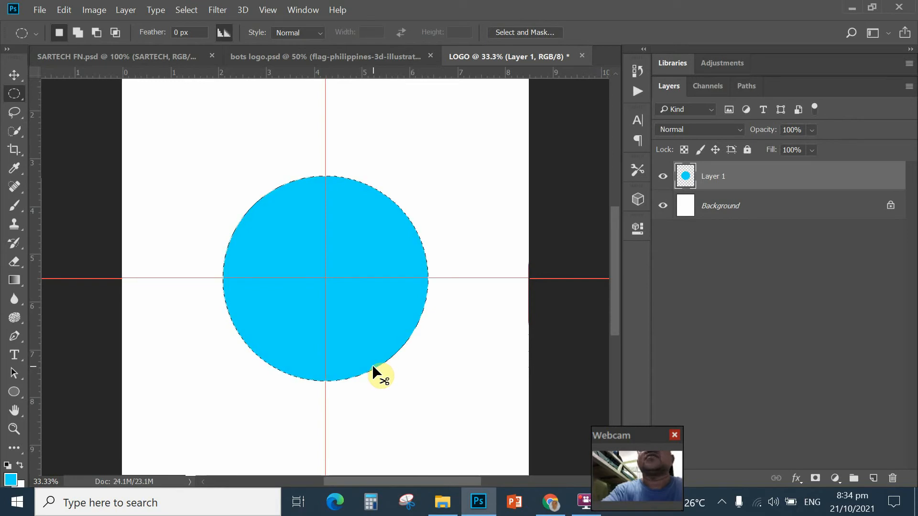
pyautogui.hotkey('ctrl', 'd')
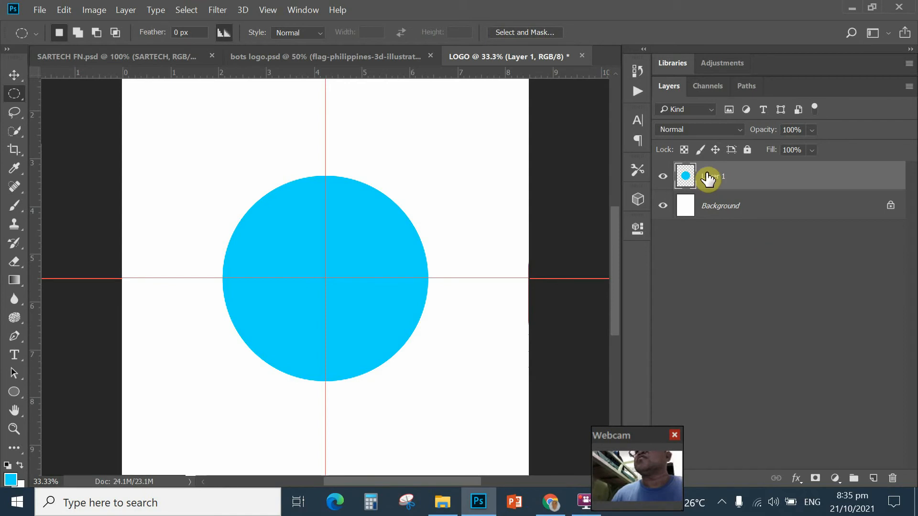
# Step: Add a new layer above Layer 1 and rename it 'TEXT TO PATH'
pyautogui.click(873, 479)
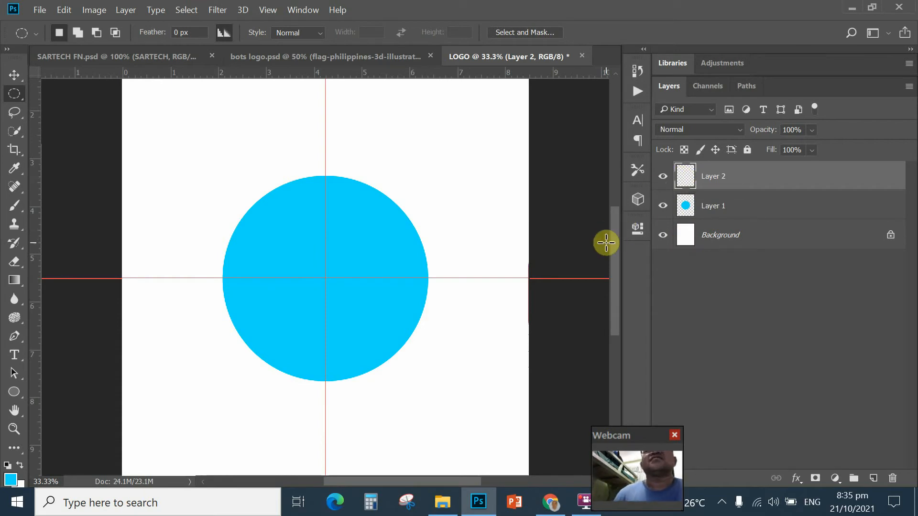
pyautogui.doubleClick(712, 177)
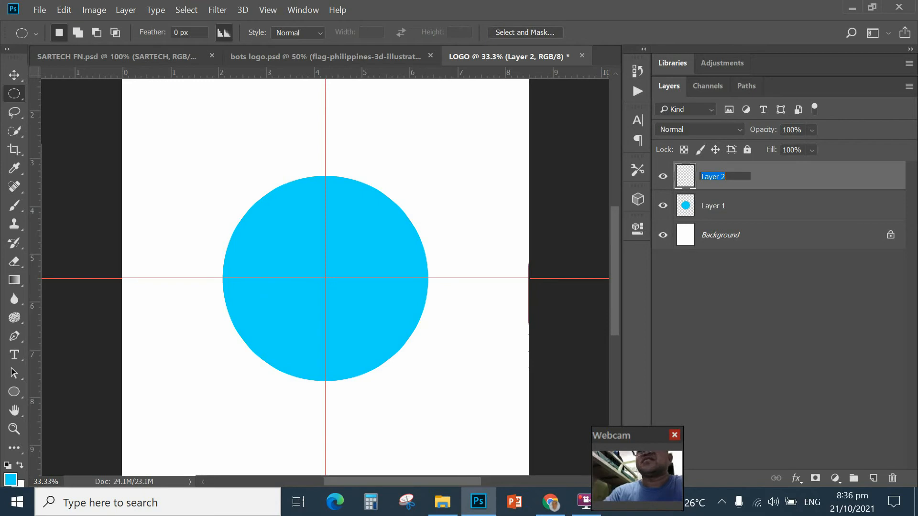
pyautogui.write('TEXT TO')
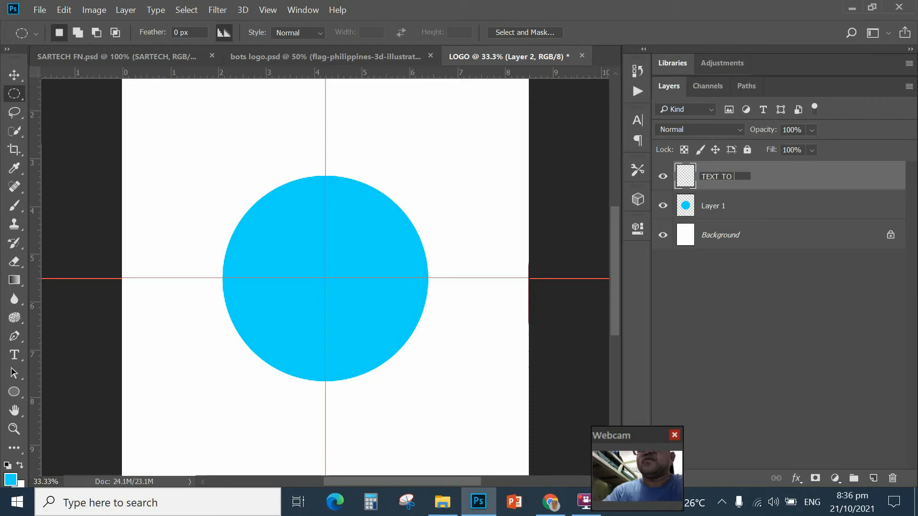
pyautogui.write(' PATH')
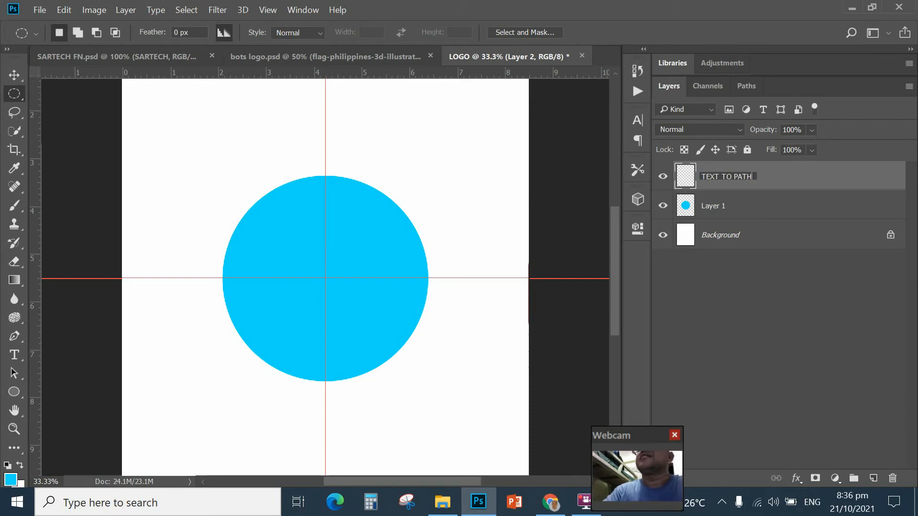
pyautogui.click(688, 181)
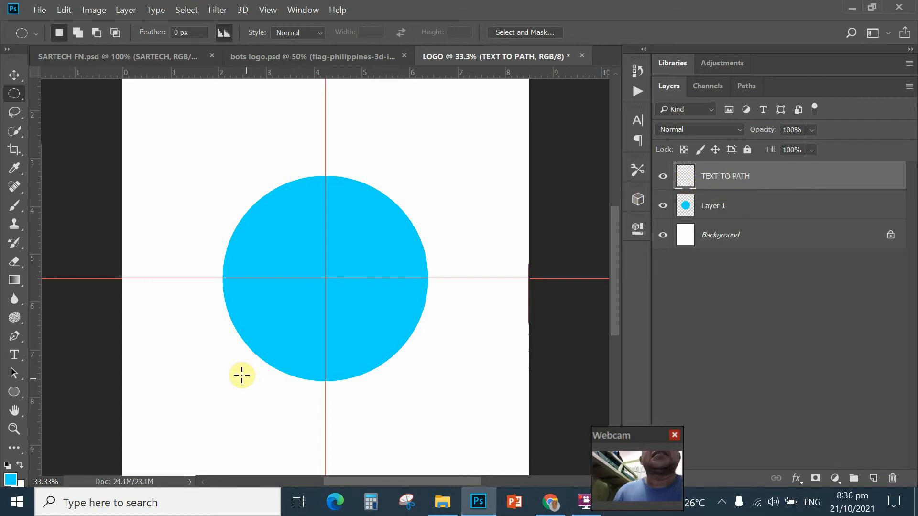
# Step: Select the Ellipse Tool in Path mode and zoom in on the cyan circle
pyautogui.click(14, 393)
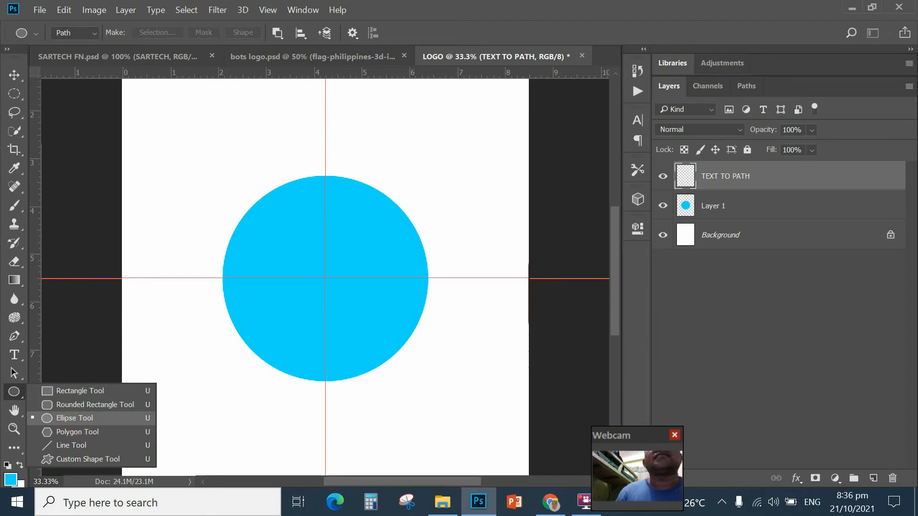
pyautogui.click(76, 417)
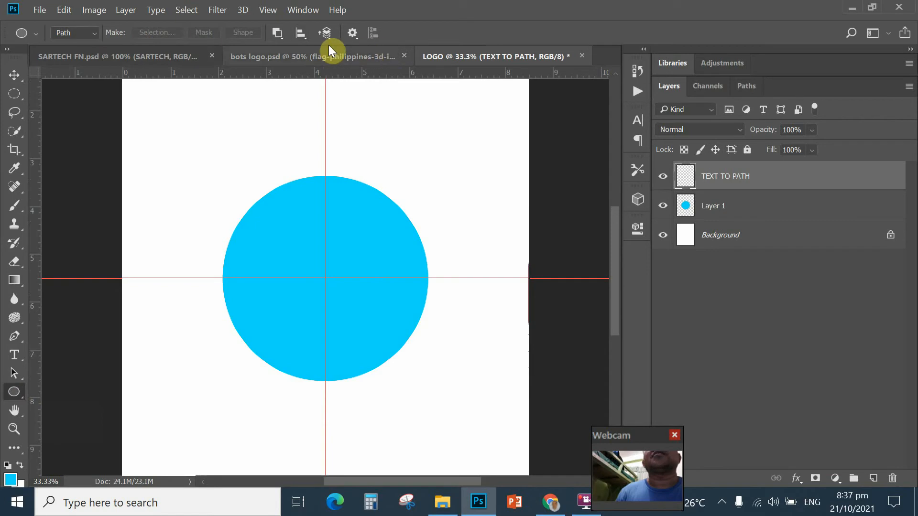
pyautogui.click(95, 32)
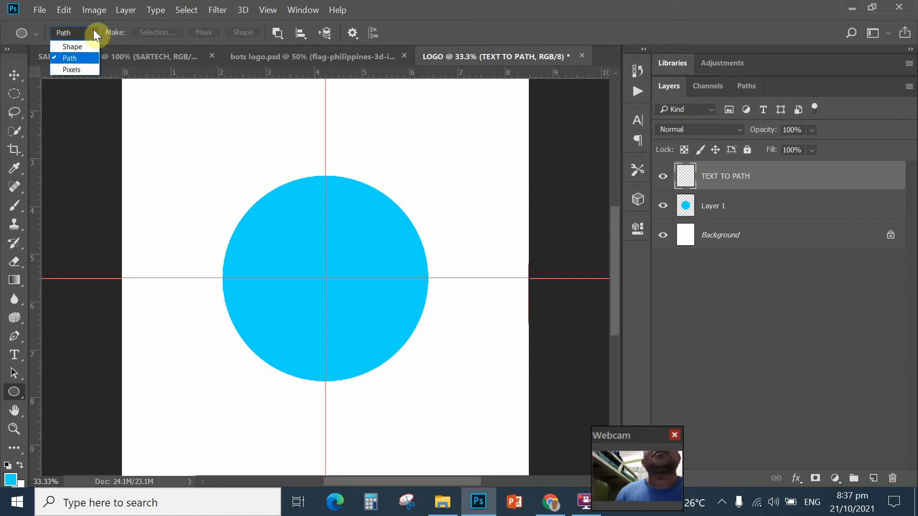
pyautogui.click(68, 56)
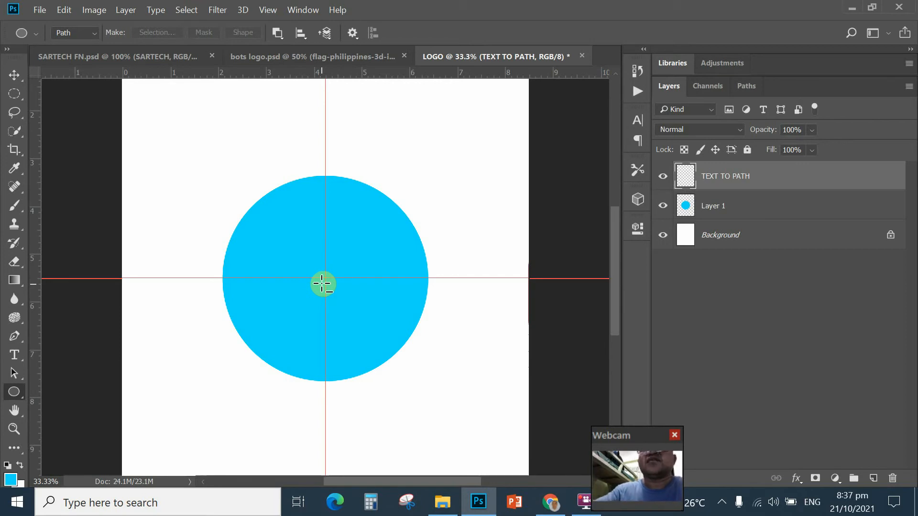
pyautogui.hotkey('ctrl', '+')
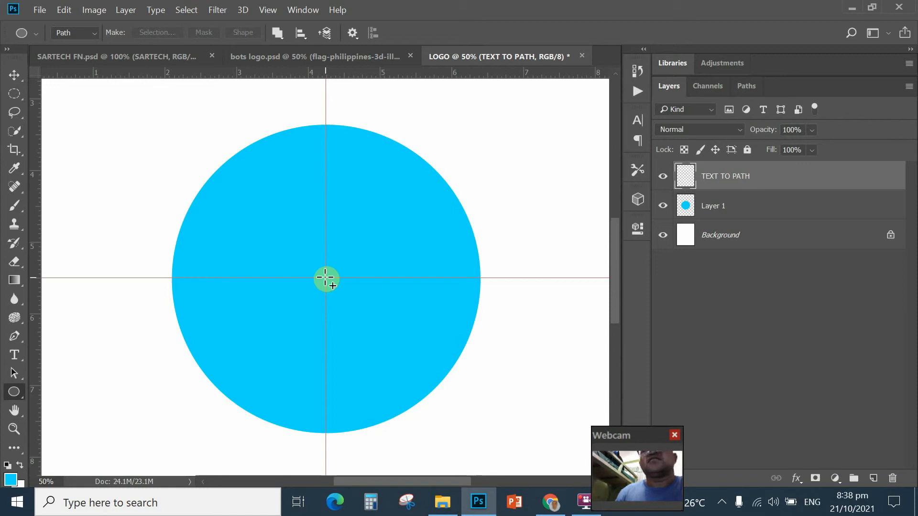
# Step: Draw a circular path from the guide intersection to the cyan circle's edge, then collapse Properties
pyautogui.press('alt')
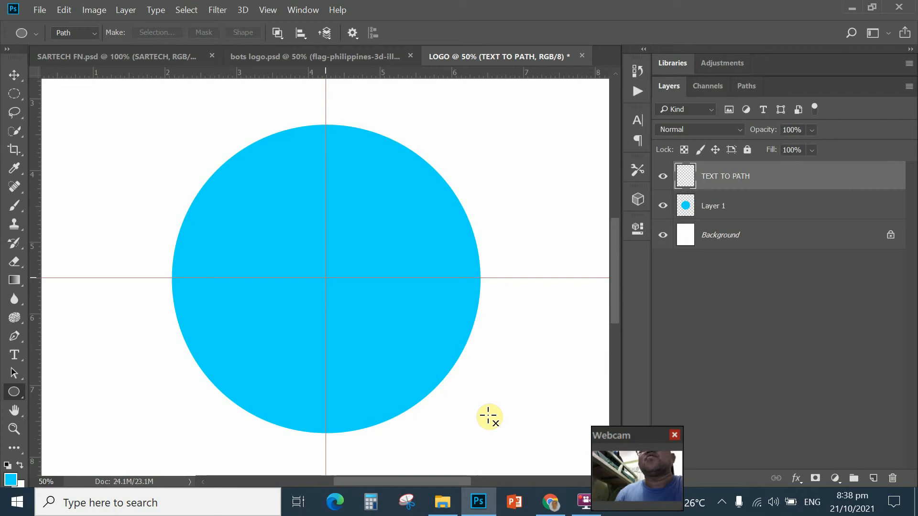
pyautogui.moveTo(326, 278); pyautogui.dragTo(480, 450)
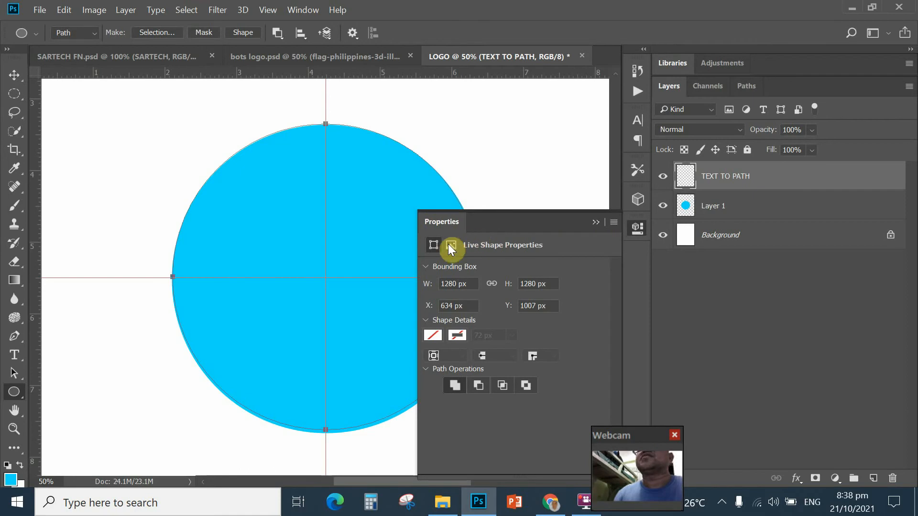
pyautogui.click(595, 223)
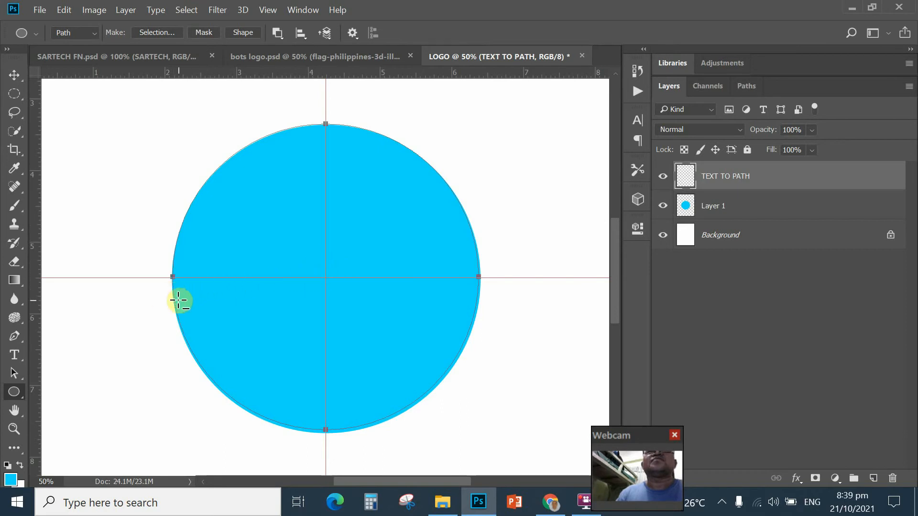
# Step: Place an Impact 50 pt type insertion point on the circle's left-edge path
pyautogui.click(14, 356)
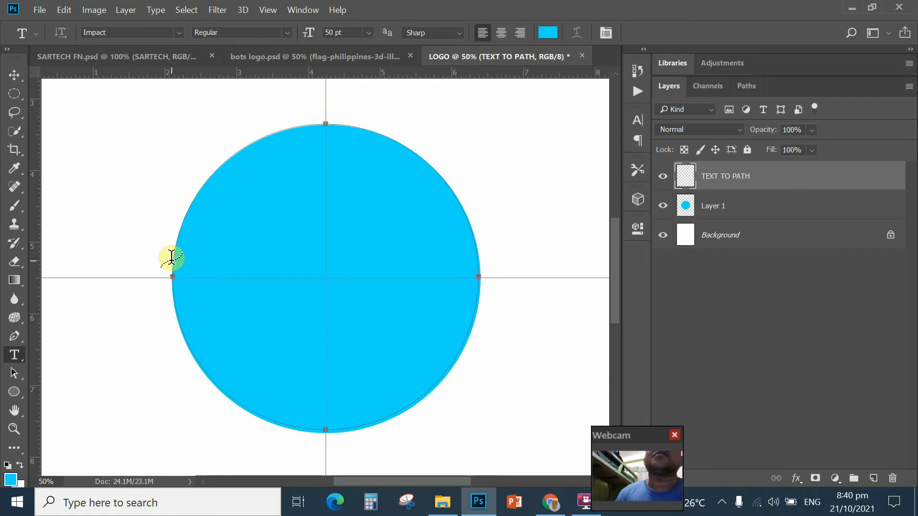
pyautogui.click(171, 259)
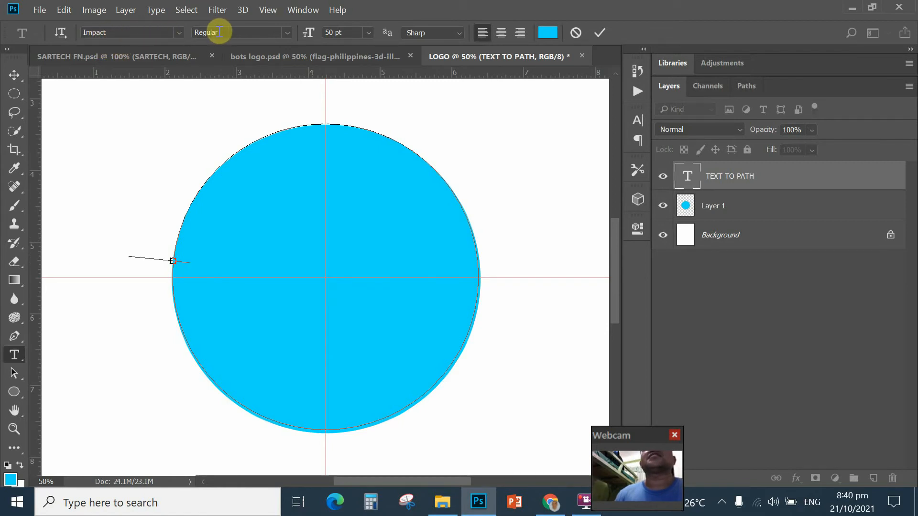
pyautogui.click(179, 32)
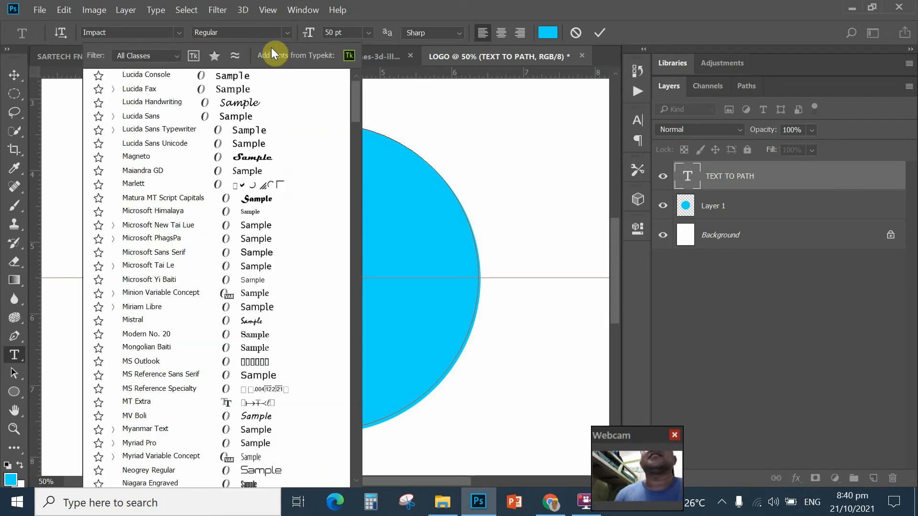
pyautogui.click(269, 47)
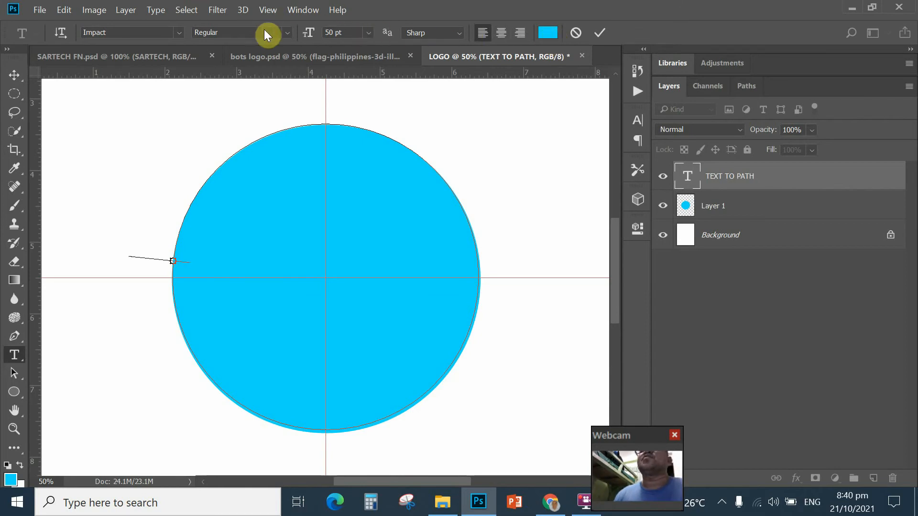
# Step: Change the type colour from cyan to near-black #030303
pyautogui.click(551, 35)
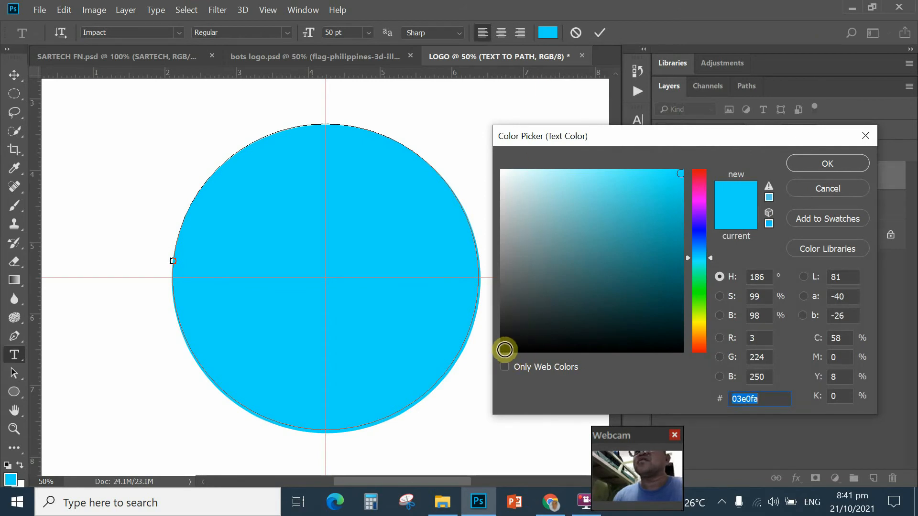
pyautogui.click(504, 349)
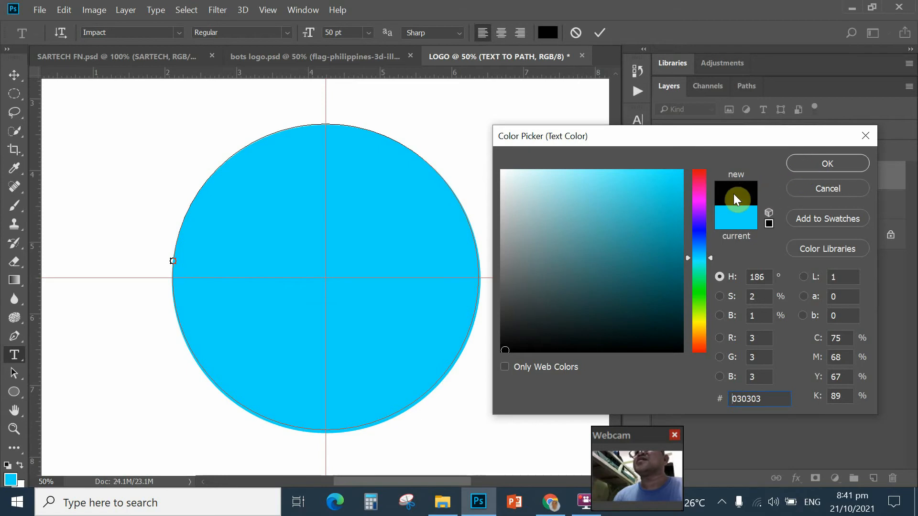
pyautogui.click(808, 164)
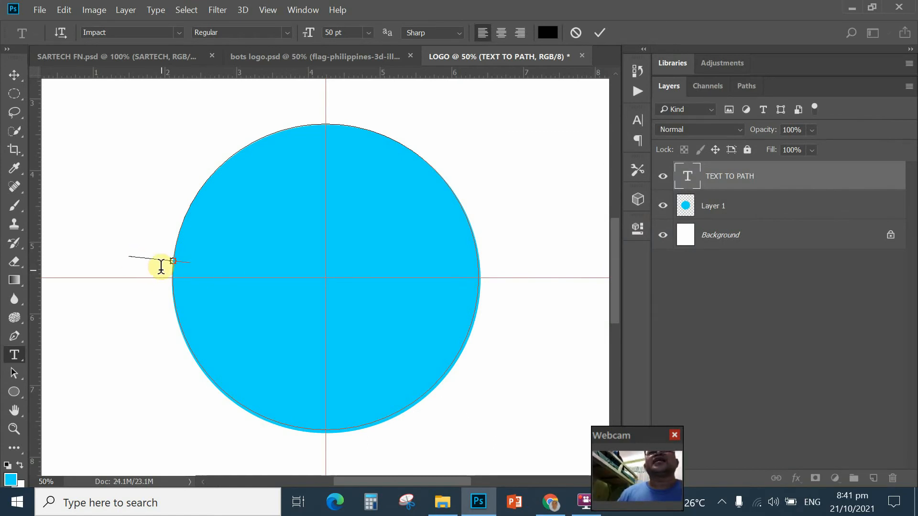
# Step: Set the circular-path type size to 36 pt, going through 48 pt first
pyautogui.click(189, 247)
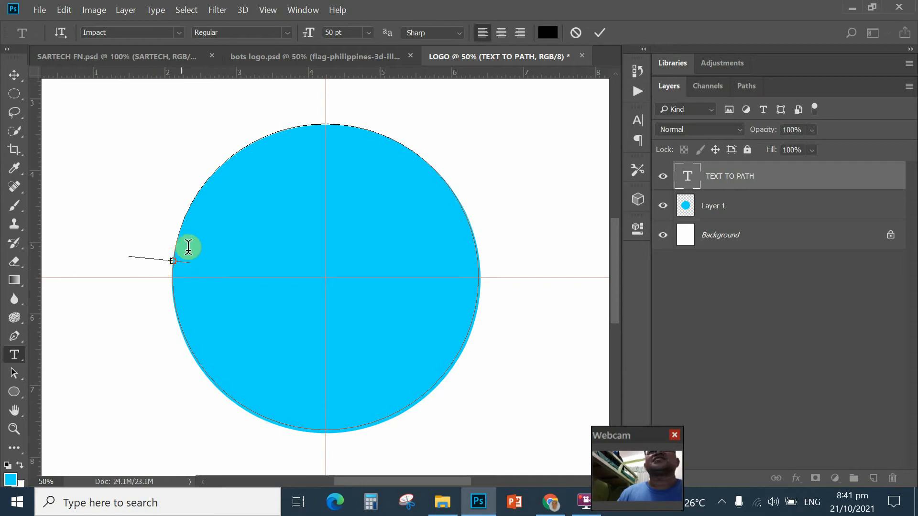
pyautogui.click(368, 33)
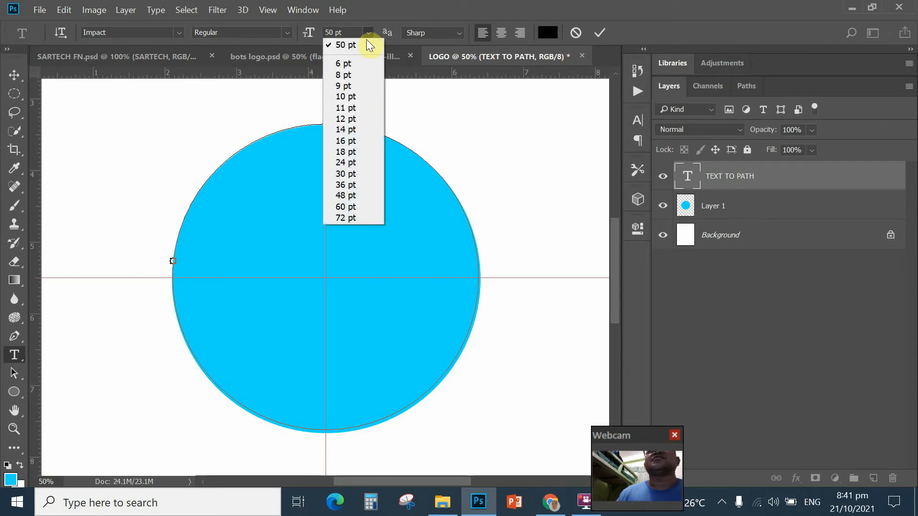
pyautogui.click(344, 196)
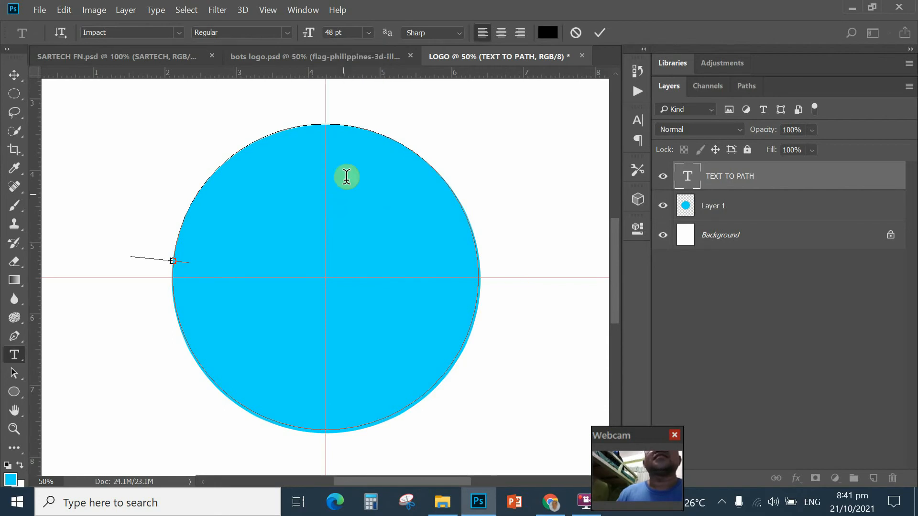
pyautogui.click(369, 32)
pyautogui.click(345, 185)
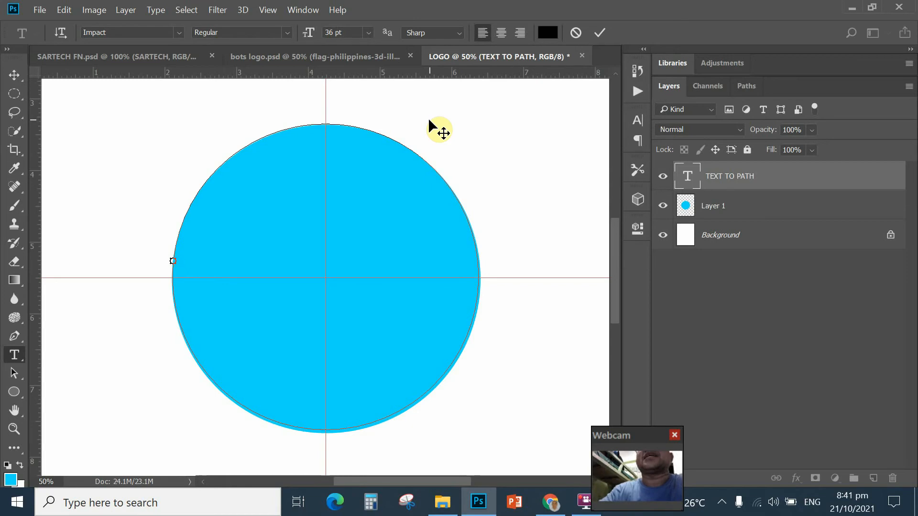
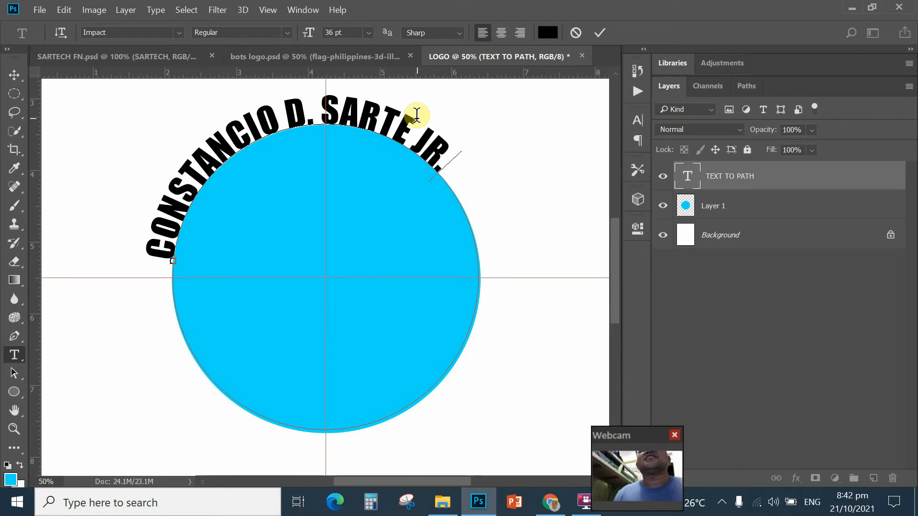
# Step: Type the person's full name along the circle path, fixing a mistyped letter
pyautogui.click(413, 152)
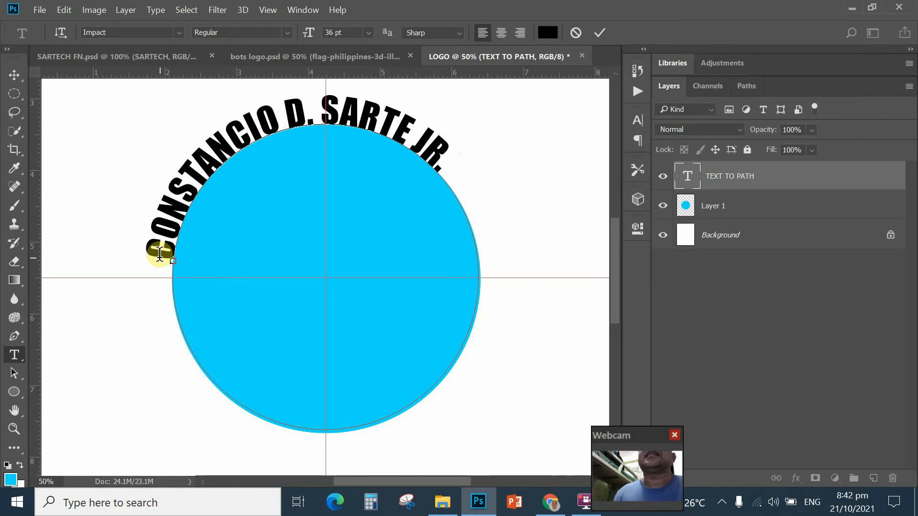
# Step: Select the entire curved name text and bring up the type size list
pyautogui.moveTo(159, 253)
pyautogui.mouseDown()
pyautogui.moveTo(152, 248)
pyautogui.moveTo(153, 256)
pyautogui.mouseUp()
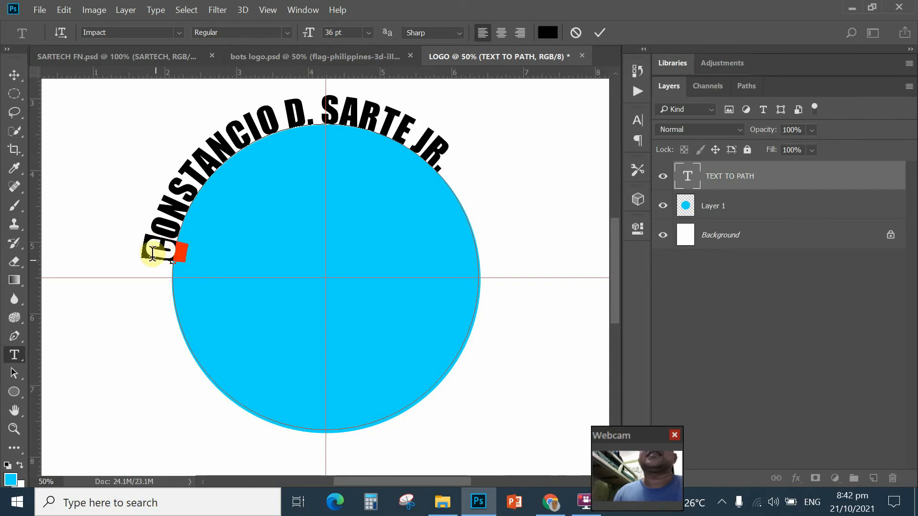
pyautogui.click(228, 378)
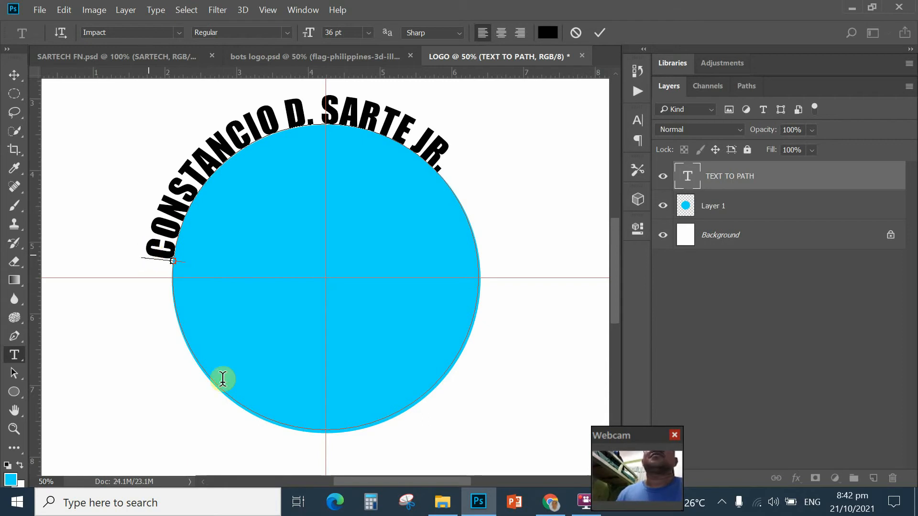
pyautogui.moveTo(170, 256); pyautogui.dragTo(447, 169)
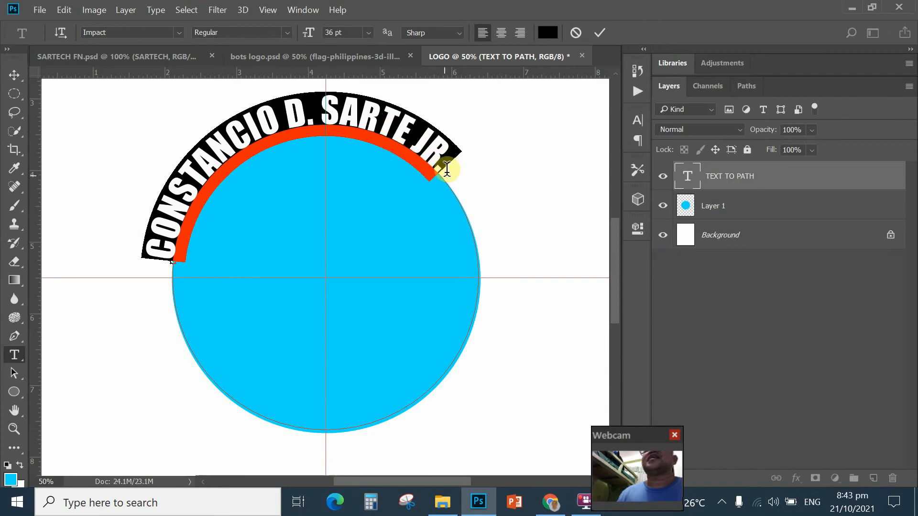
pyautogui.click(369, 33)
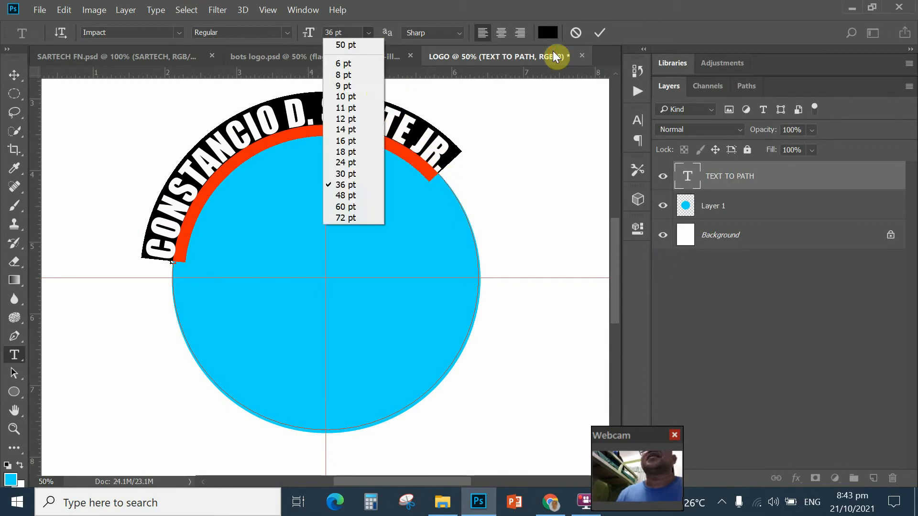
# Step: Enlarge the curved name to 48 pt and commit it with the Move tool
pyautogui.click(345, 196)
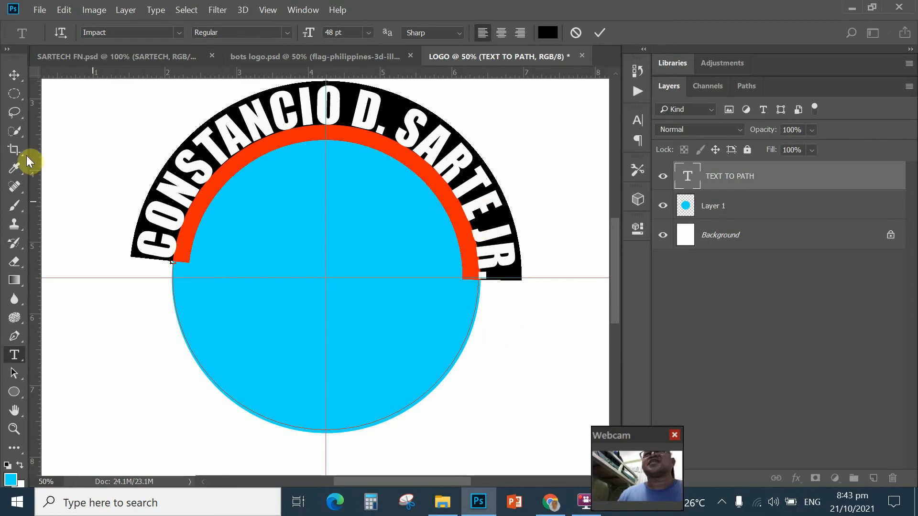
pyautogui.click(15, 76)
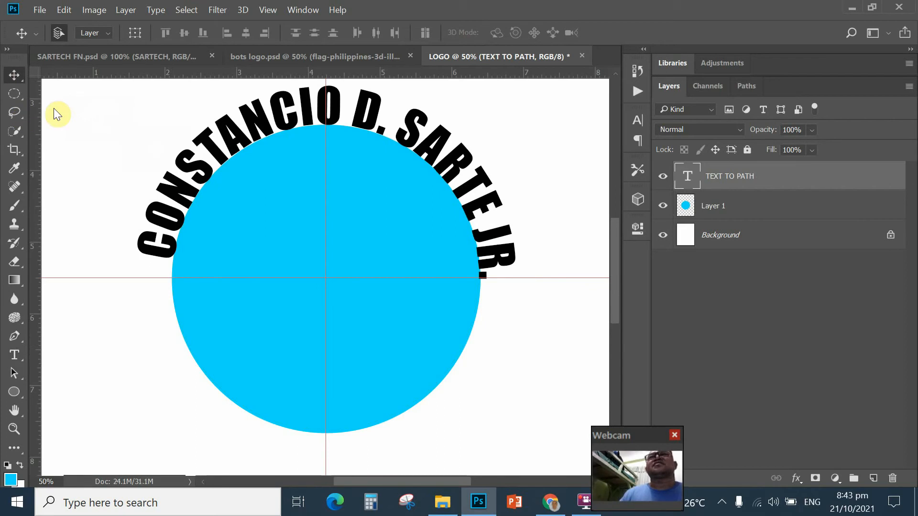
# Step: Drag the text-on-path start marker with the Path Selection Tool, which hides the name
pyautogui.click(15, 371)
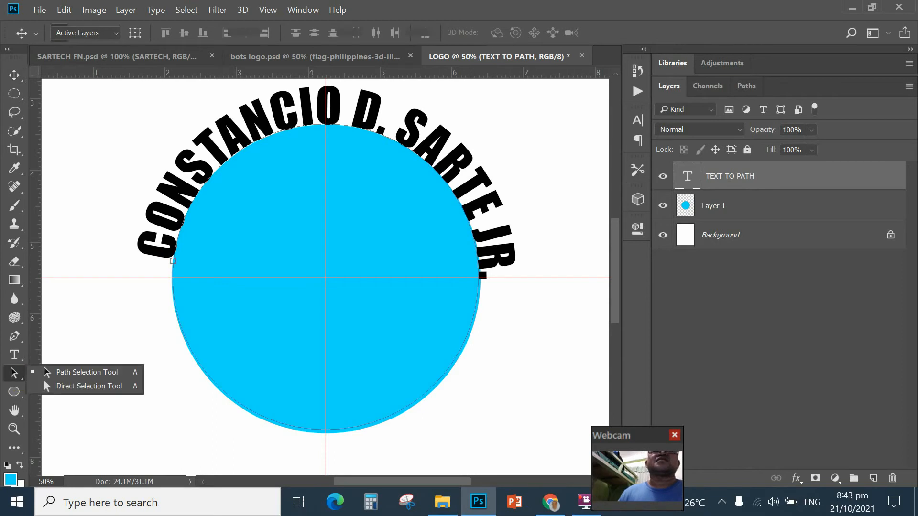
pyautogui.click(58, 372)
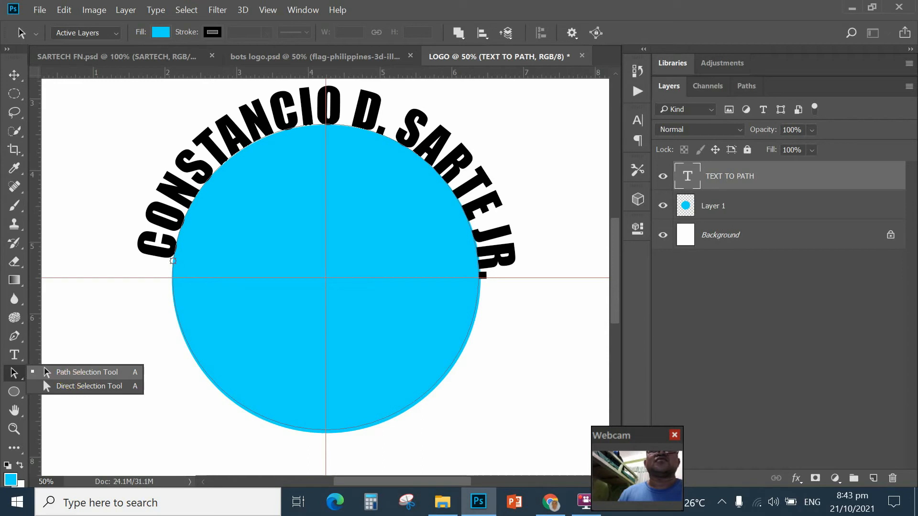
pyautogui.click(68, 372)
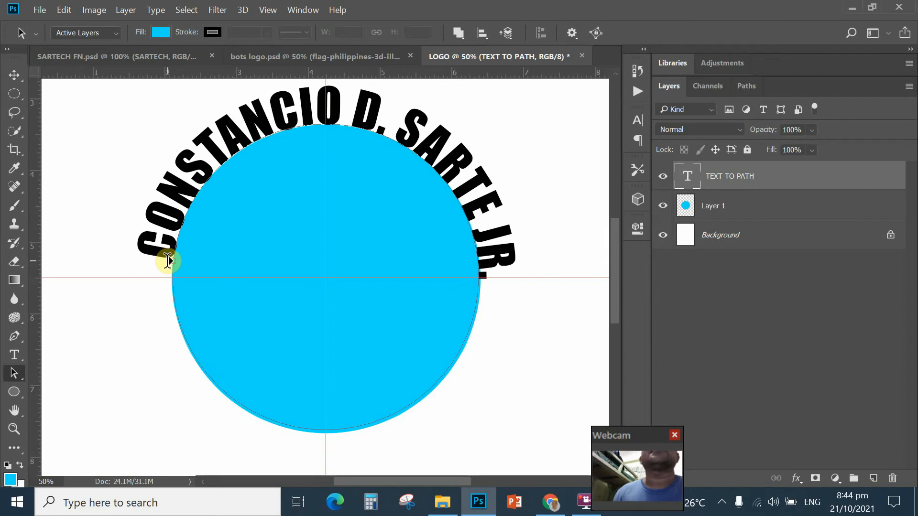
pyautogui.moveTo(167, 262)
pyautogui.mouseDown()
pyautogui.moveTo(249, 406)
pyautogui.moveTo(163, 299)
pyautogui.moveTo(169, 274)
pyautogui.mouseUp()
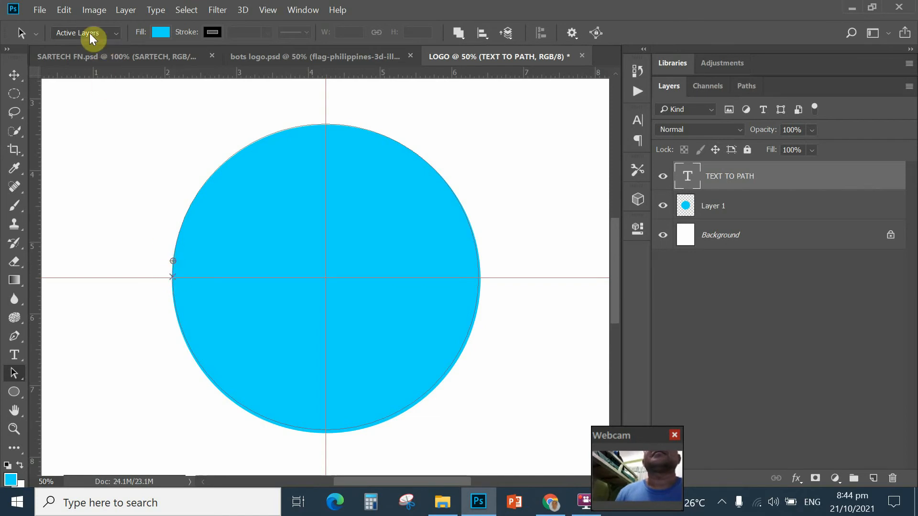
# Step: Step backward to restore the name, then slide its start so JR. runs down the right side
pyautogui.click(64, 10)
pyautogui.click(72, 48)
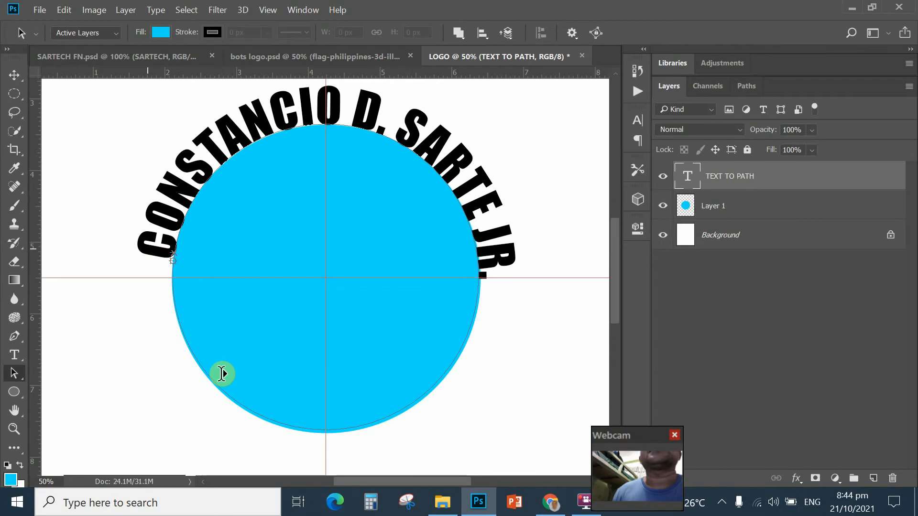
pyautogui.moveTo(143, 250); pyautogui.dragTo(140, 273)
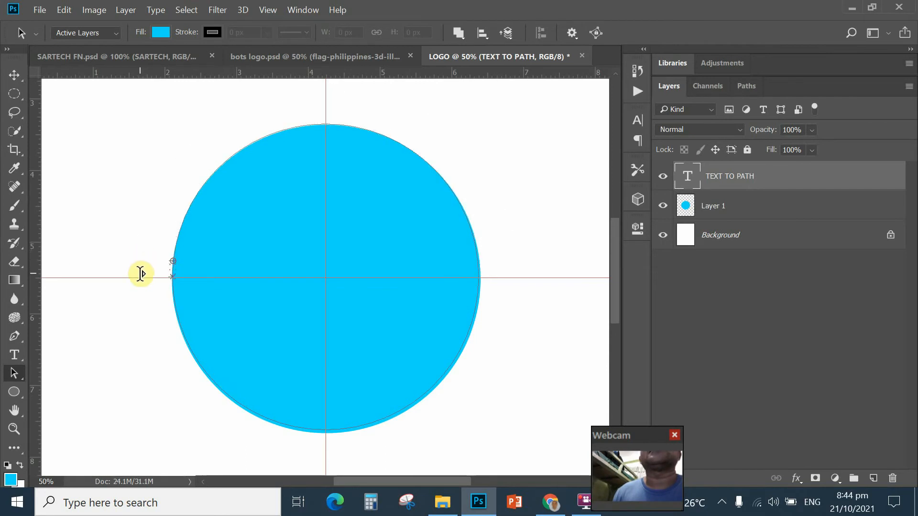
pyautogui.click(64, 10)
pyautogui.click(110, 51)
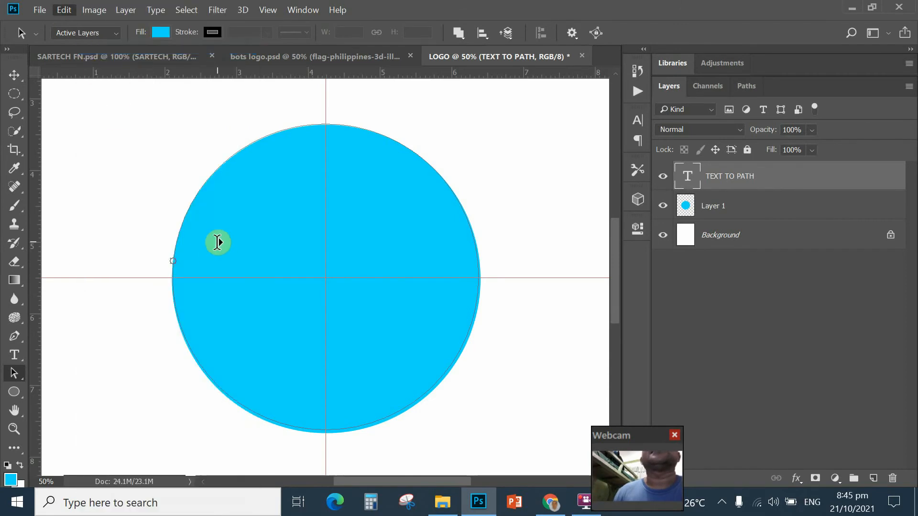
pyautogui.moveTo(171, 252); pyautogui.dragTo(188, 201)
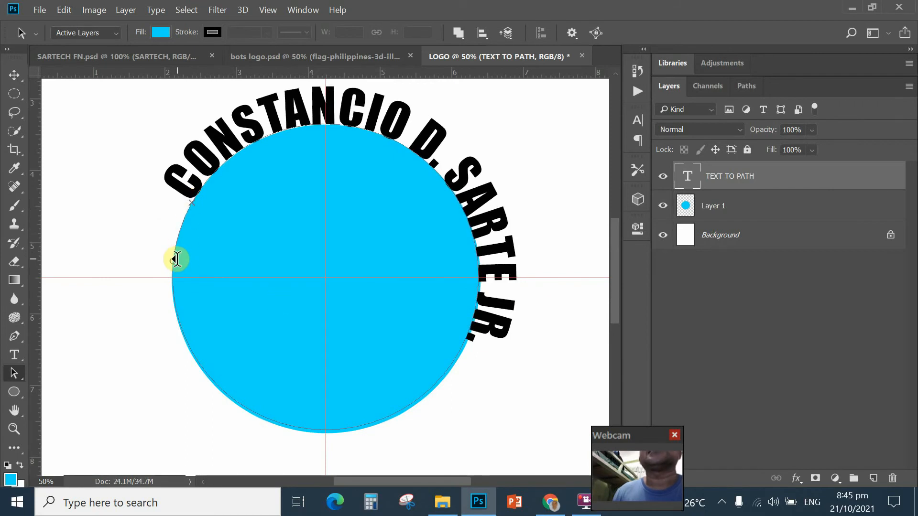
# Step: Slide the name counter-clockwise until its ends sit level on the circle's left and right
pyautogui.moveTo(175, 261); pyautogui.dragTo(177, 293)
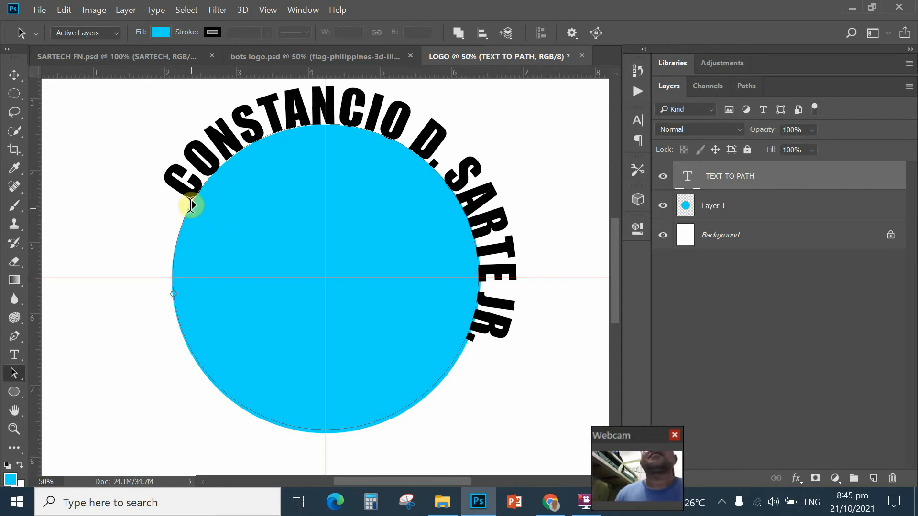
pyautogui.moveTo(178, 187)
pyautogui.mouseDown()
pyautogui.moveTo(164, 202)
pyautogui.moveTo(150, 266)
pyautogui.mouseUp()
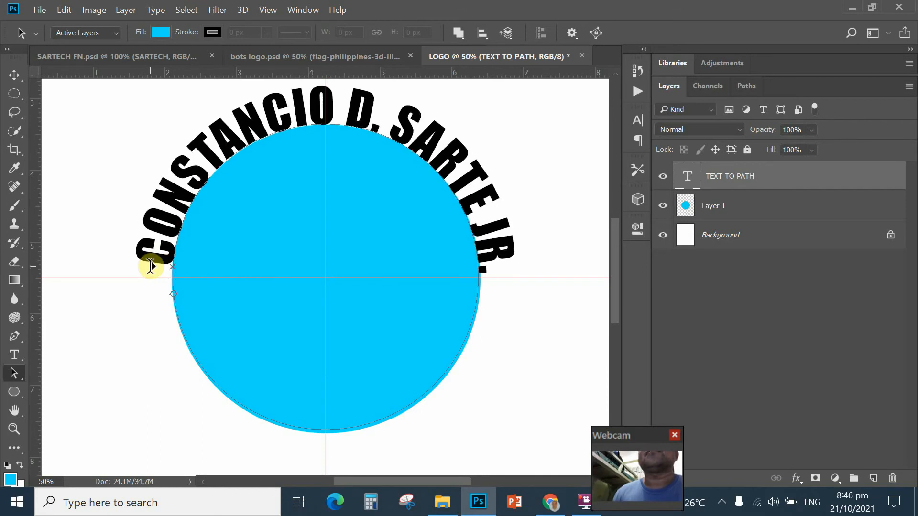
pyautogui.moveTo(150, 266); pyautogui.dragTo(157, 262)
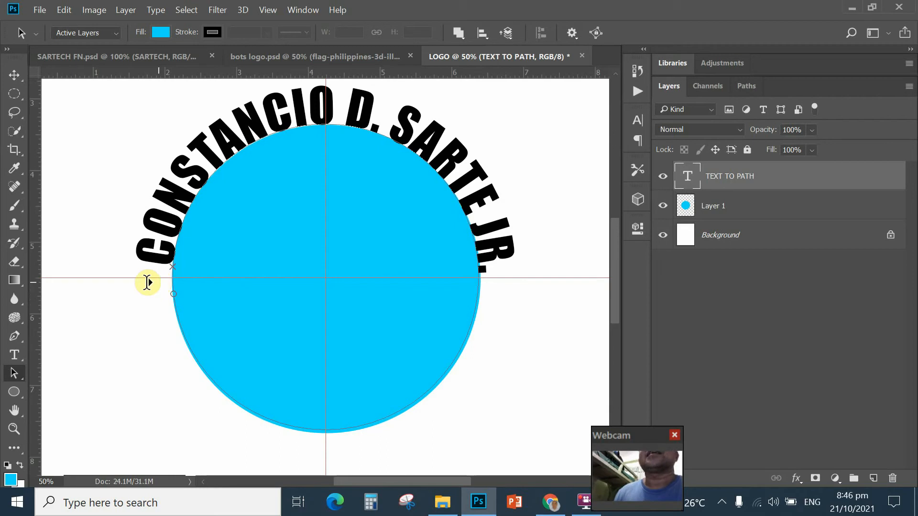
pyautogui.click(14, 75)
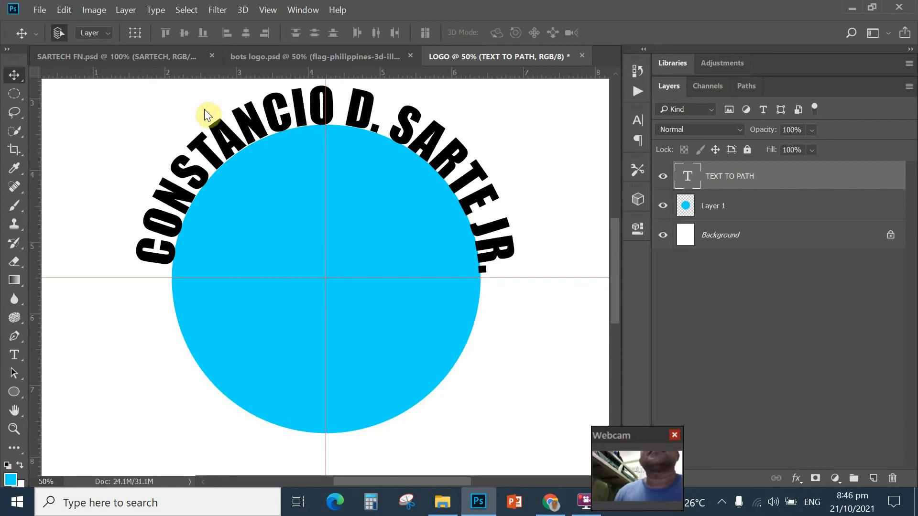
# Step: Drag a horizontal guide to about 5.43 in, just above the centre guide
pyautogui.moveTo(134, 72); pyautogui.dragTo(128, 270)
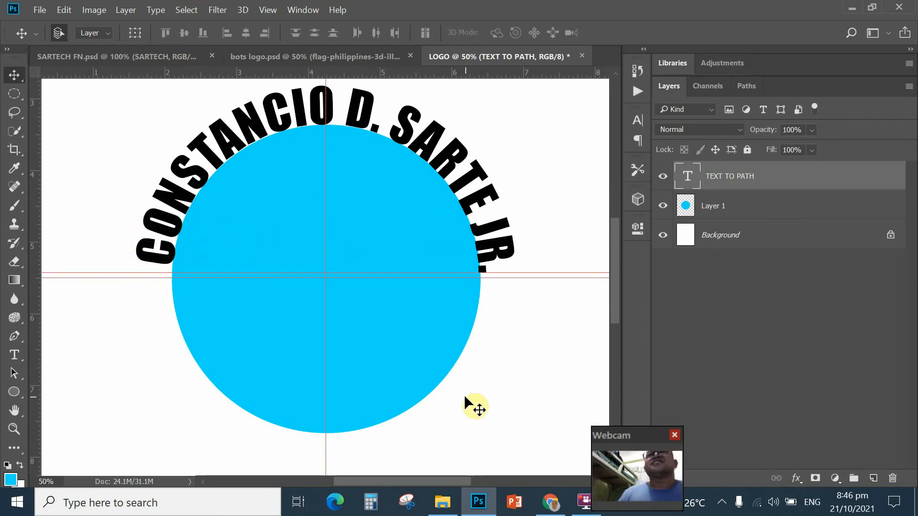
pyautogui.click(17, 372)
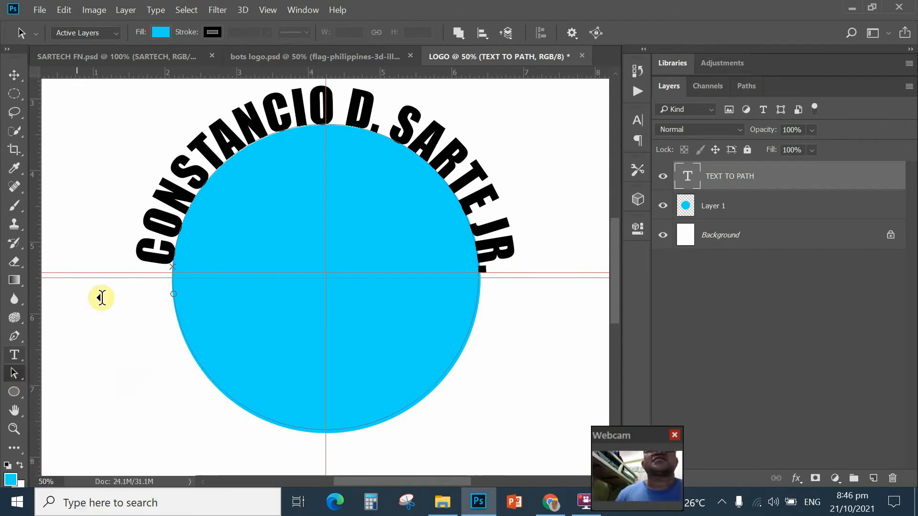
# Step: Drag the arched text's start point to shift where the curved name begins on the circle
pyautogui.click(134, 254)
pyautogui.moveTo(133, 254); pyautogui.dragTo(128, 265)
pyautogui.moveTo(190, 242); pyautogui.dragTo(193, 244)
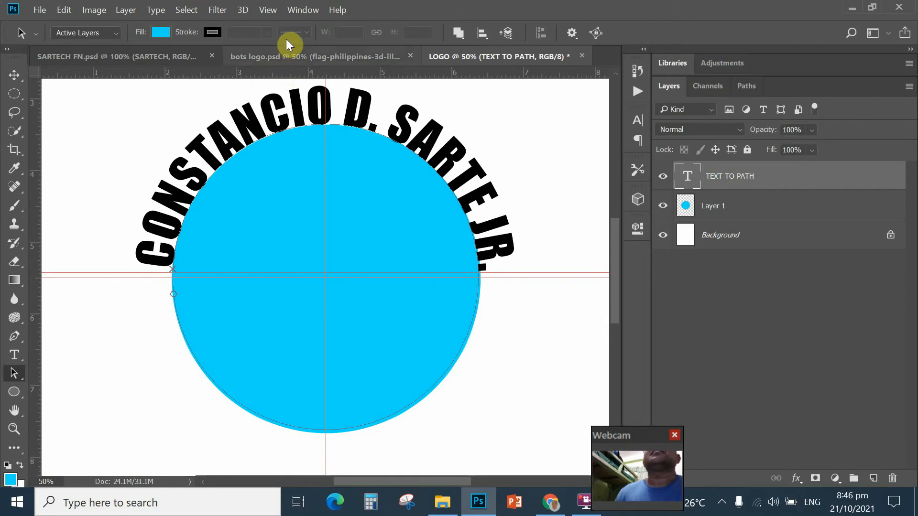
# Step: Turn off View > Snap and nudge the text start point lower so the first letter reaches the guides
pyautogui.hotkey('alt', 'v')
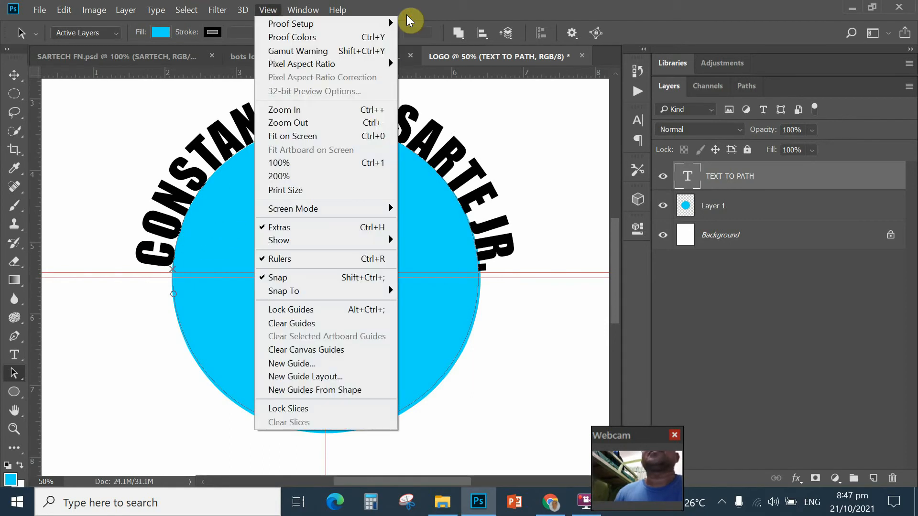
pyautogui.click(276, 279)
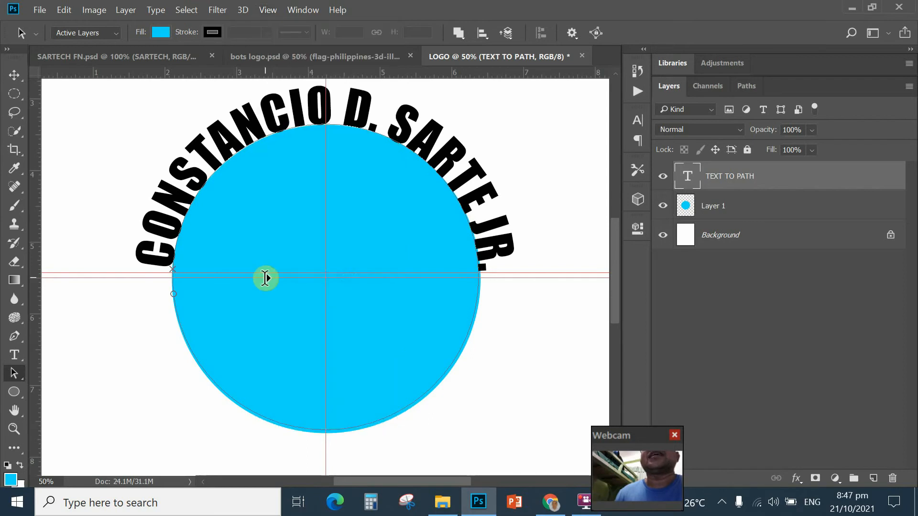
pyautogui.moveTo(139, 259); pyautogui.dragTo(208, 390)
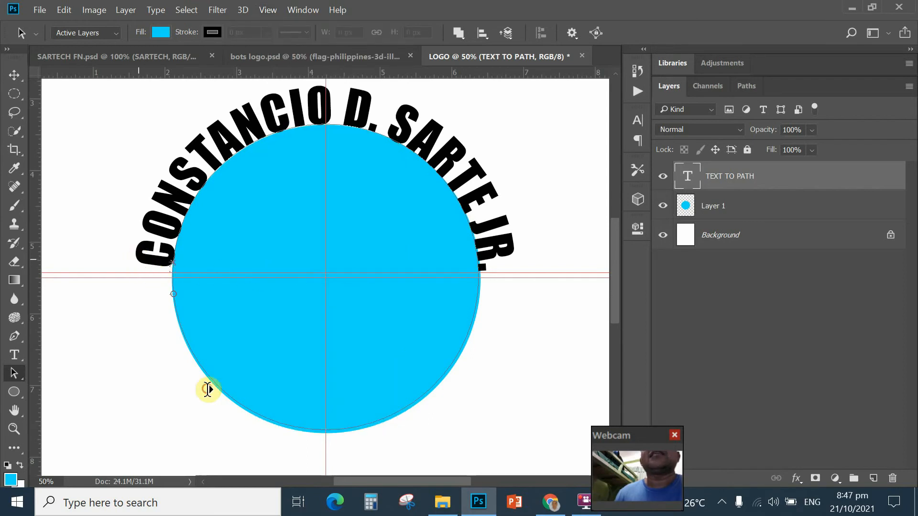
pyautogui.moveTo(137, 260); pyautogui.dragTo(138, 270)
pyautogui.click(67, 10)
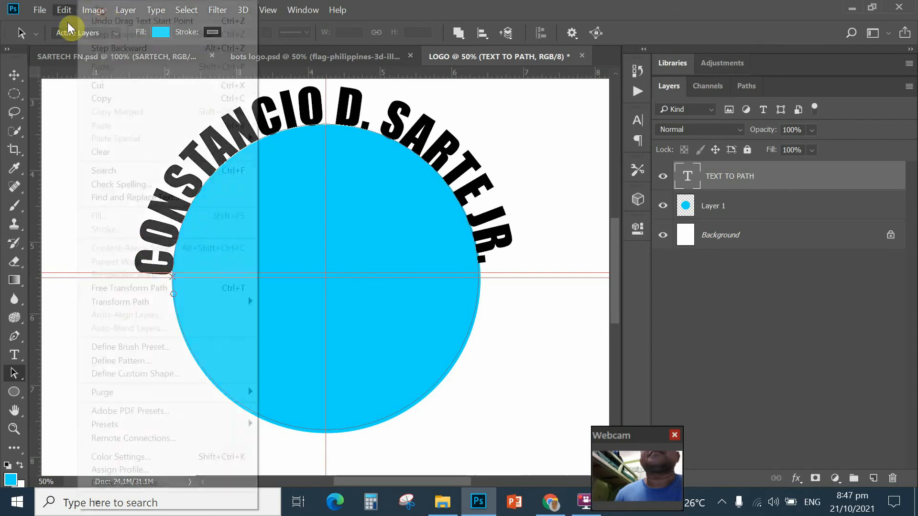
# Step: Undo the last two text nudges, then duplicate the layer as 'TEXT TO PATH copy'
pyautogui.click(98, 47)
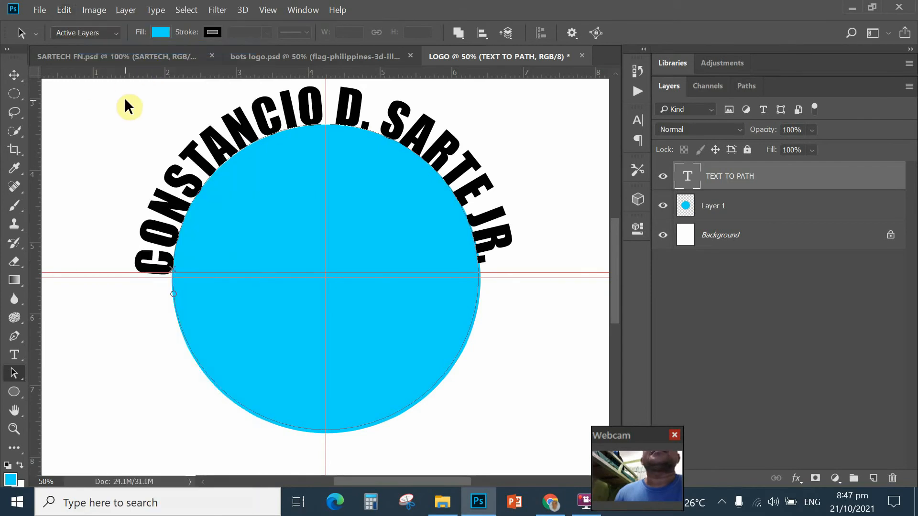
pyautogui.hotkey('alt', 'ctrl', 'z')
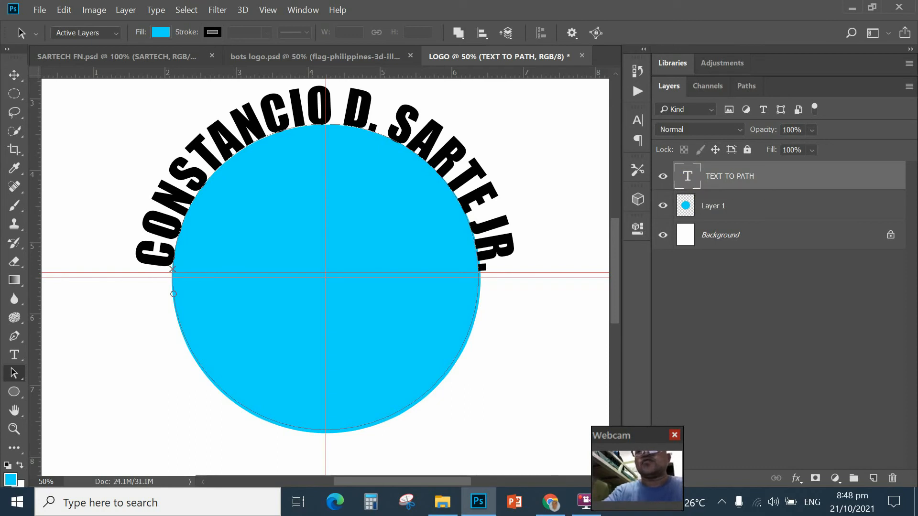
pyautogui.hotkey('ctrl', 'j')
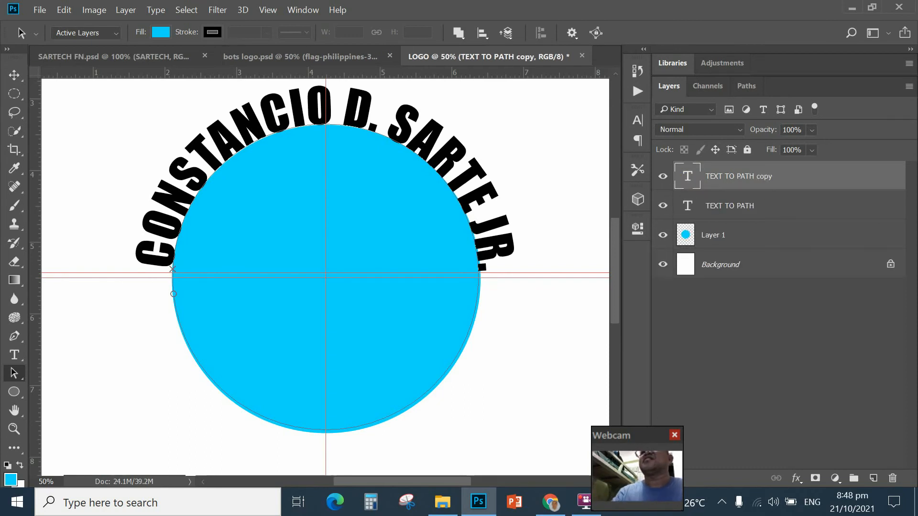
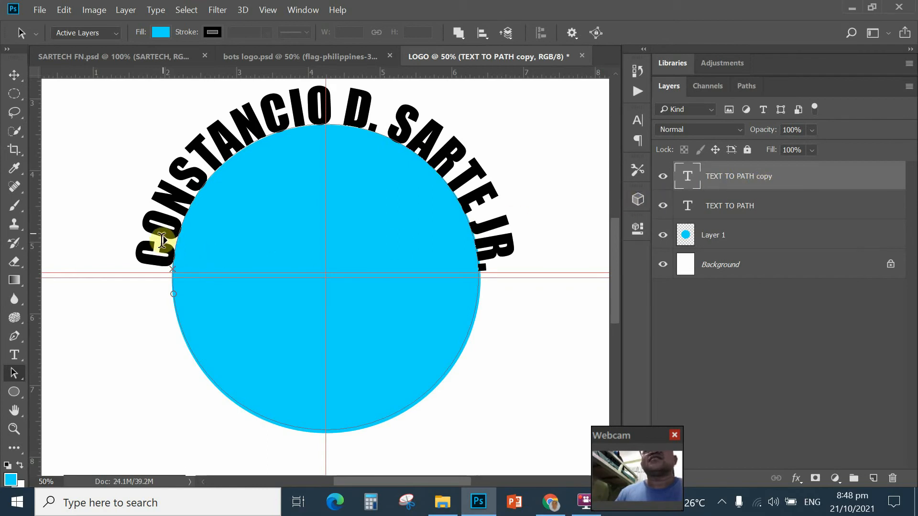
# Step: Drag the copied name's start point across the circle path so it flips inside along the bottom
pyautogui.moveTo(157, 260); pyautogui.dragTo(235, 390)
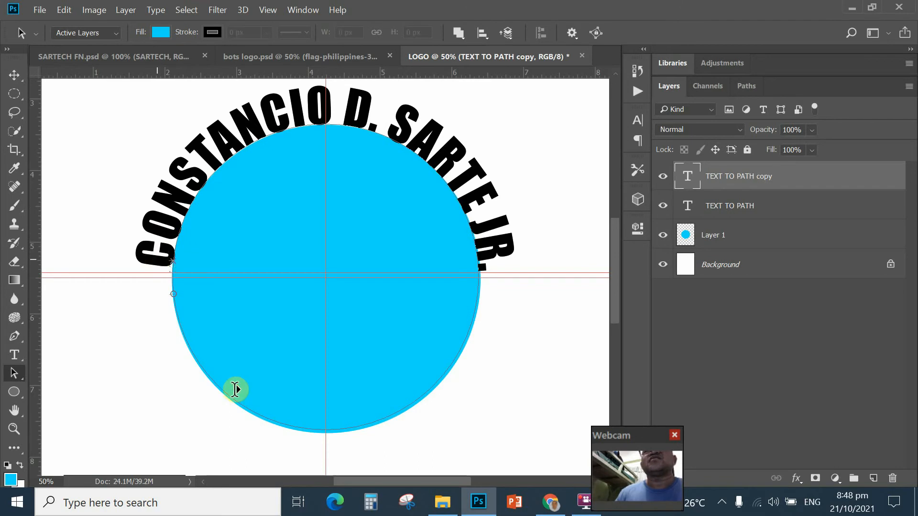
pyautogui.moveTo(160, 257); pyautogui.dragTo(191, 263)
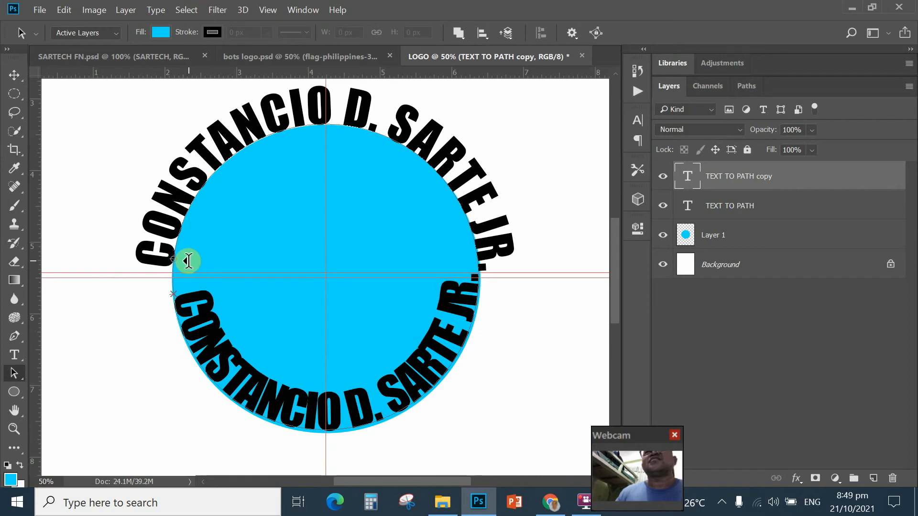
pyautogui.moveTo(188, 261); pyautogui.dragTo(188, 261)
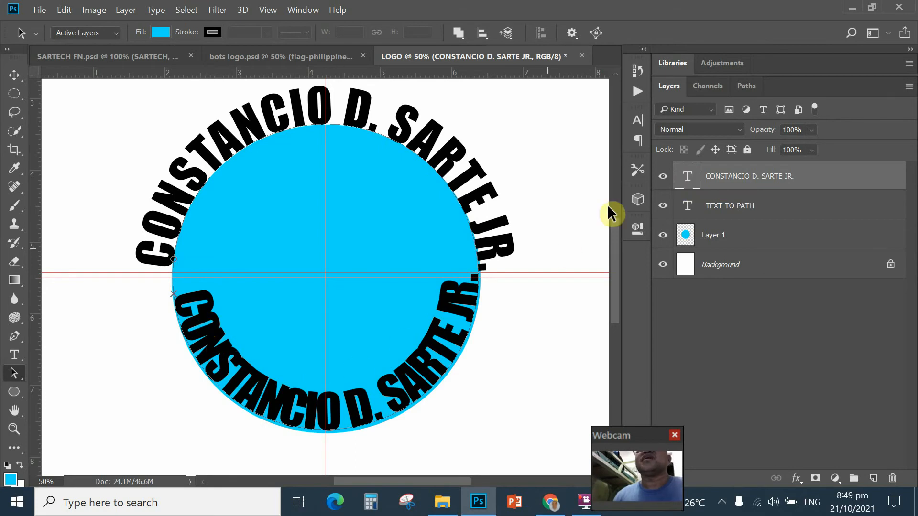
# Step: Select all of the lower arched text and type SARTECH over it
pyautogui.doubleClick(687, 180)
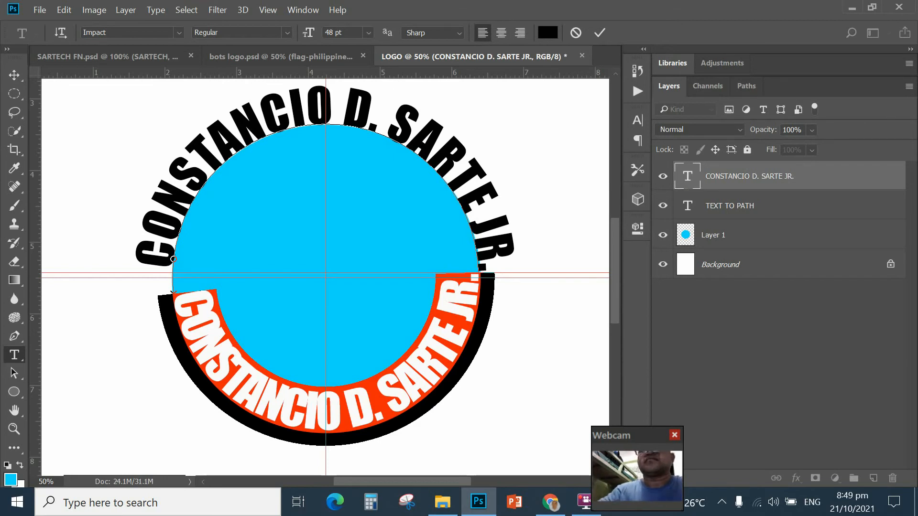
pyautogui.write('S')
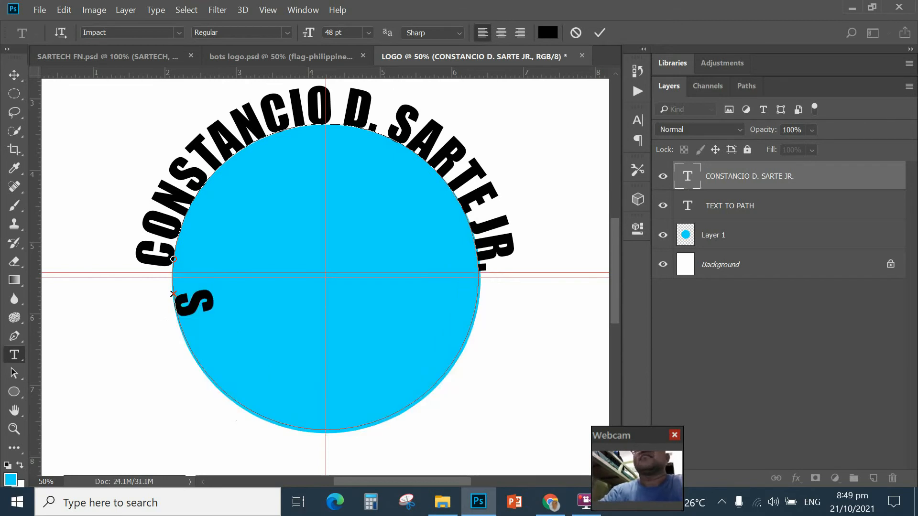
pyautogui.write('ARTE')
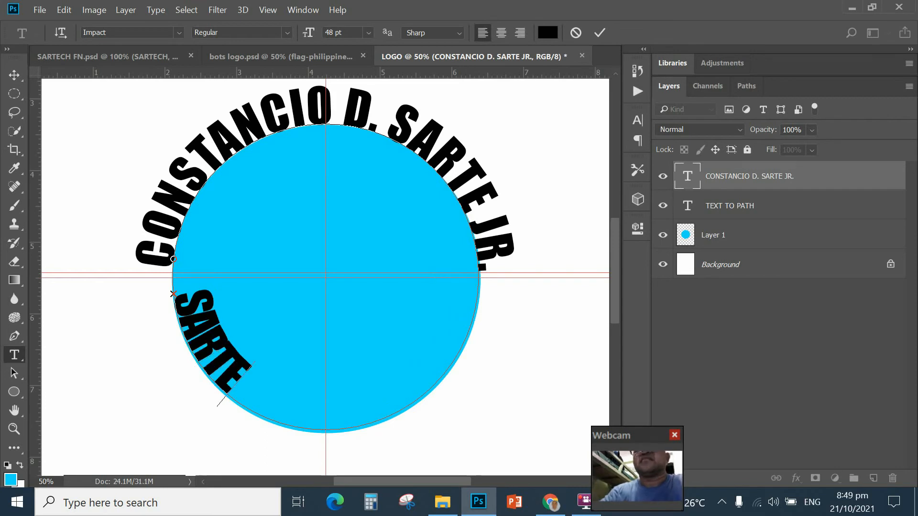
pyautogui.write('CH')
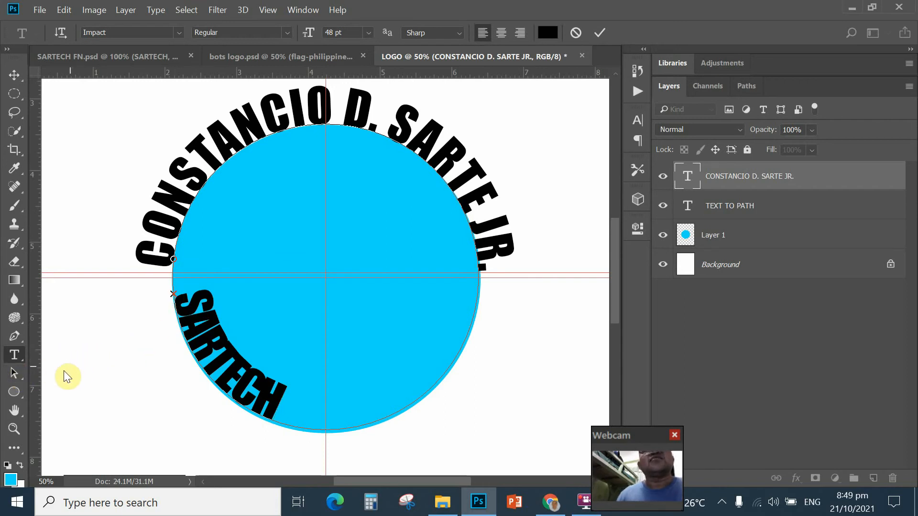
# Step: Slide SARTECH to the circle's bottom centre and add a horizontal guide across the lower circle
pyautogui.click(14, 374)
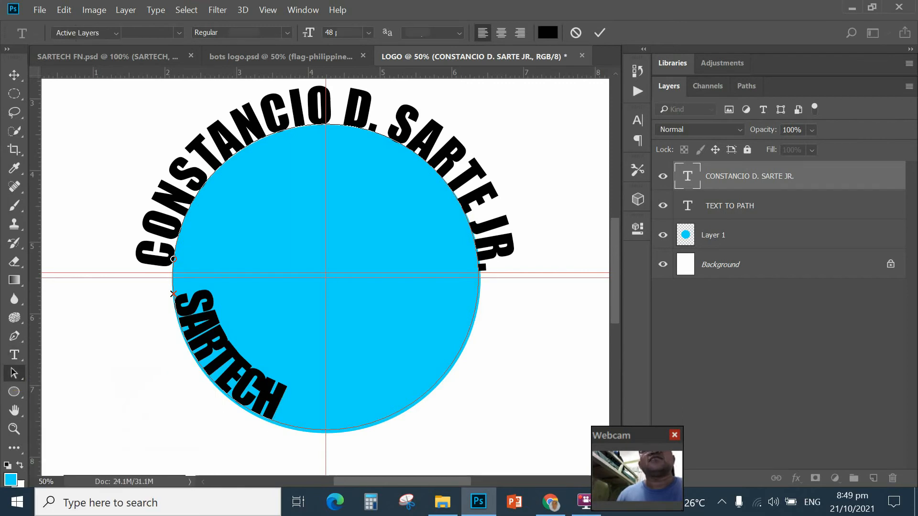
pyautogui.click(172, 300)
pyautogui.moveTo(172, 300); pyautogui.dragTo(273, 371)
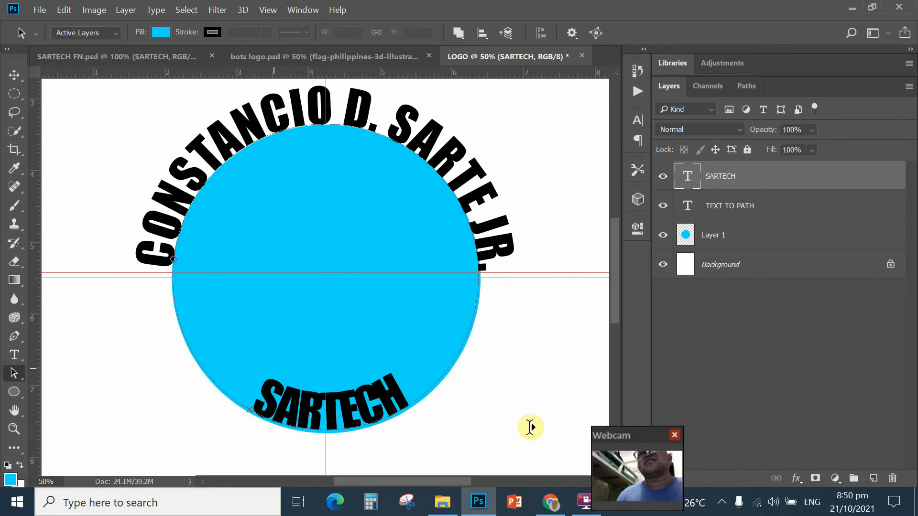
pyautogui.click(189, 109)
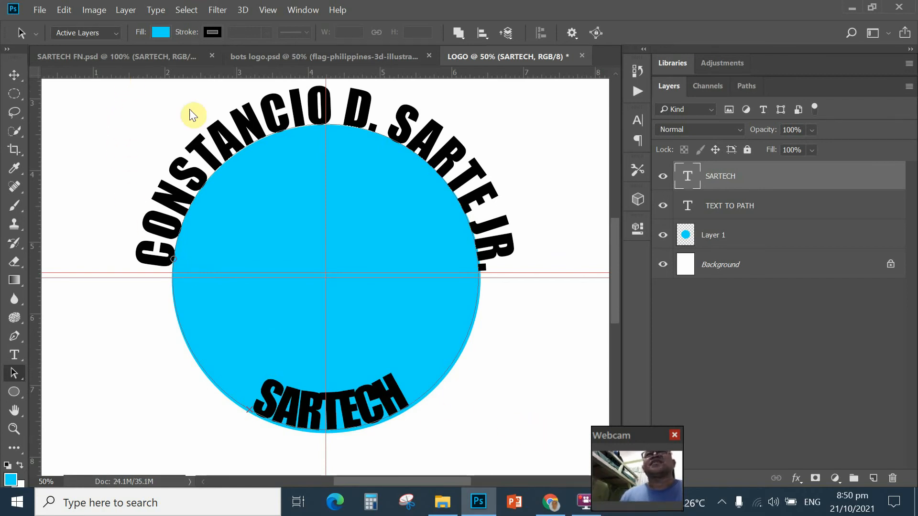
pyautogui.moveTo(130, 72); pyautogui.dragTo(140, 363)
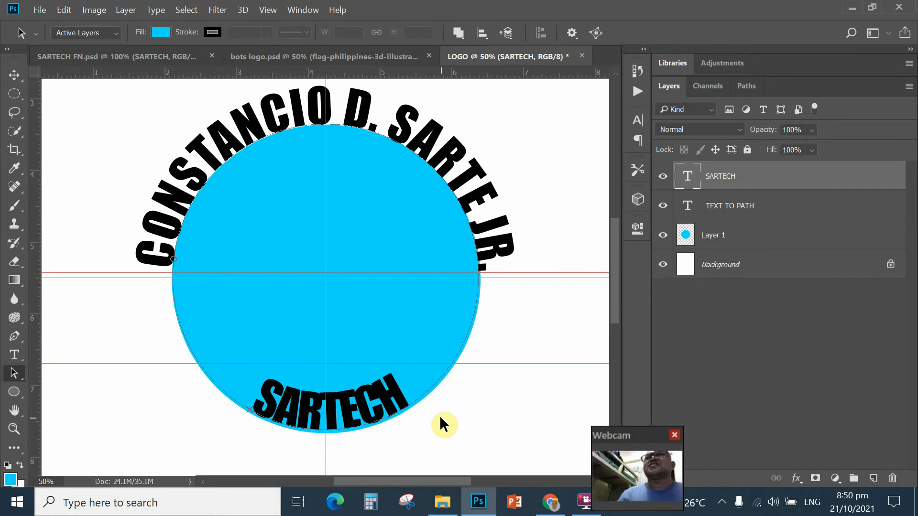
# Step: In the Character panel, raise SARTECH's tracking from 100 to 200 and finally 250
pyautogui.doubleClick(689, 180)
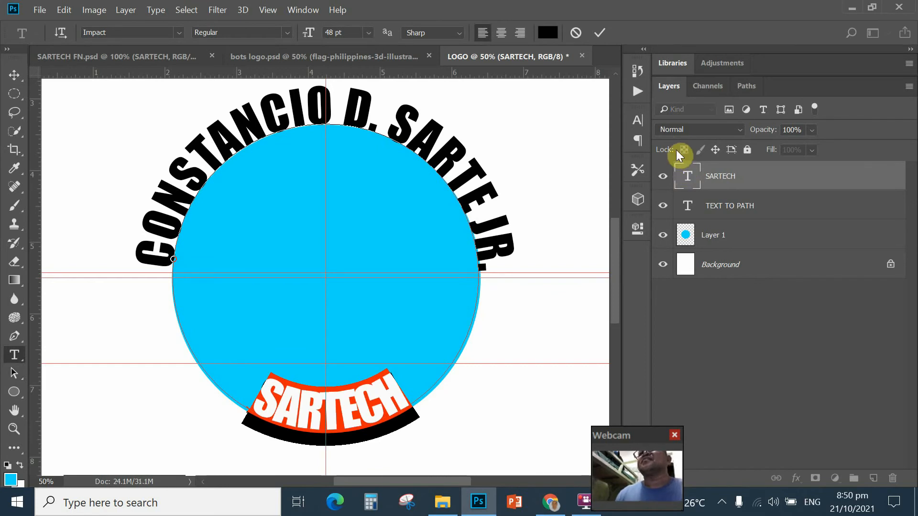
pyautogui.click(638, 121)
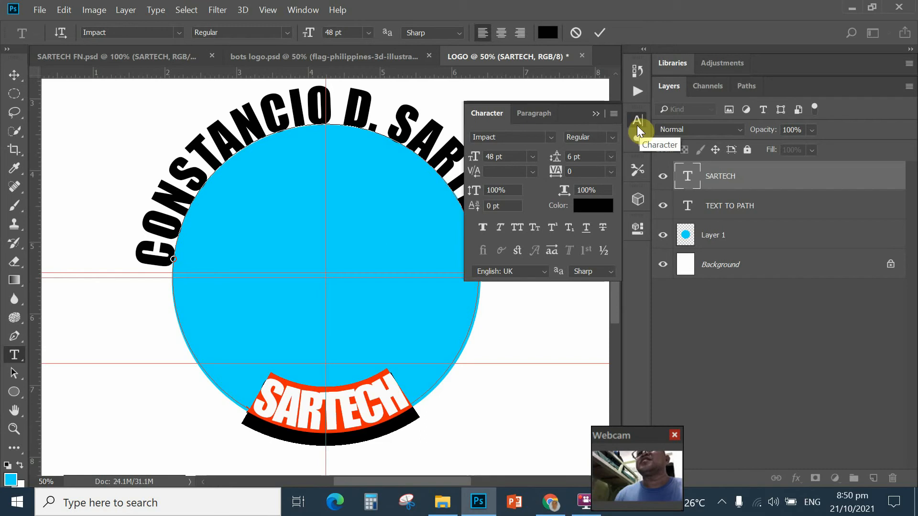
pyautogui.click(629, 165)
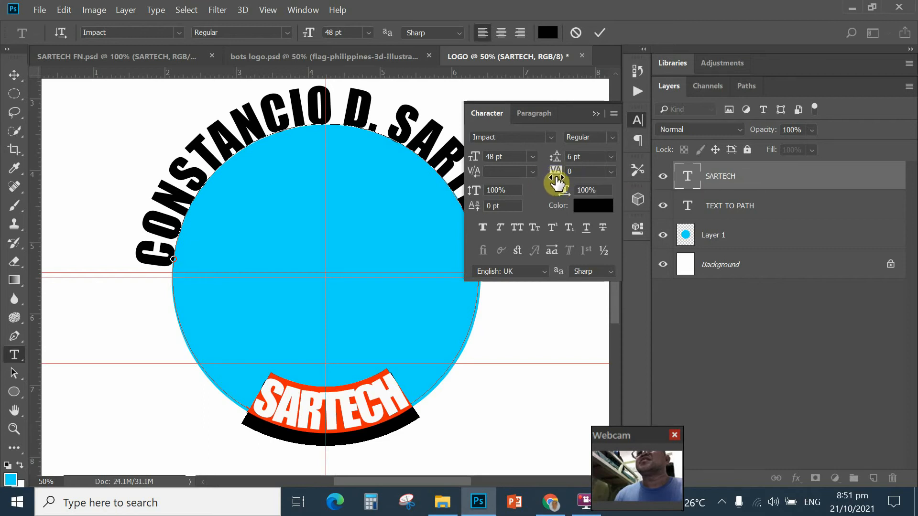
pyautogui.click(611, 173)
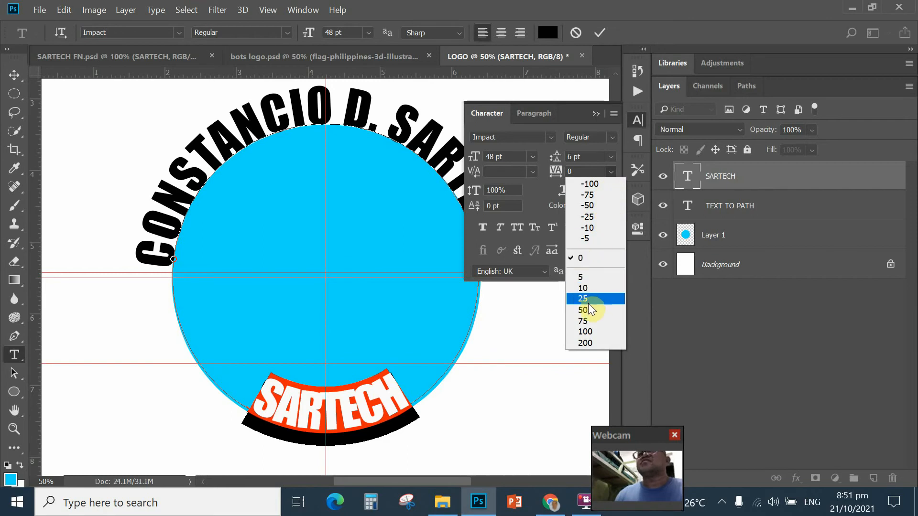
pyautogui.click(585, 334)
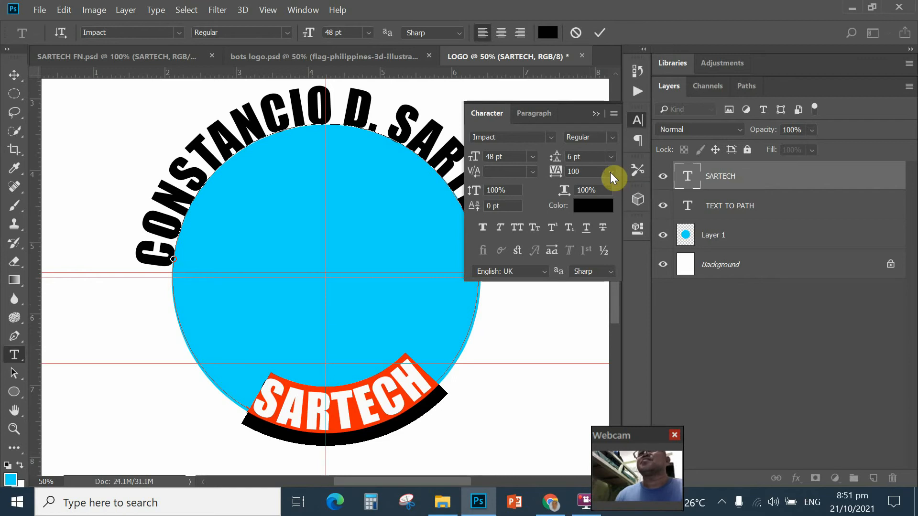
pyautogui.click(610, 173)
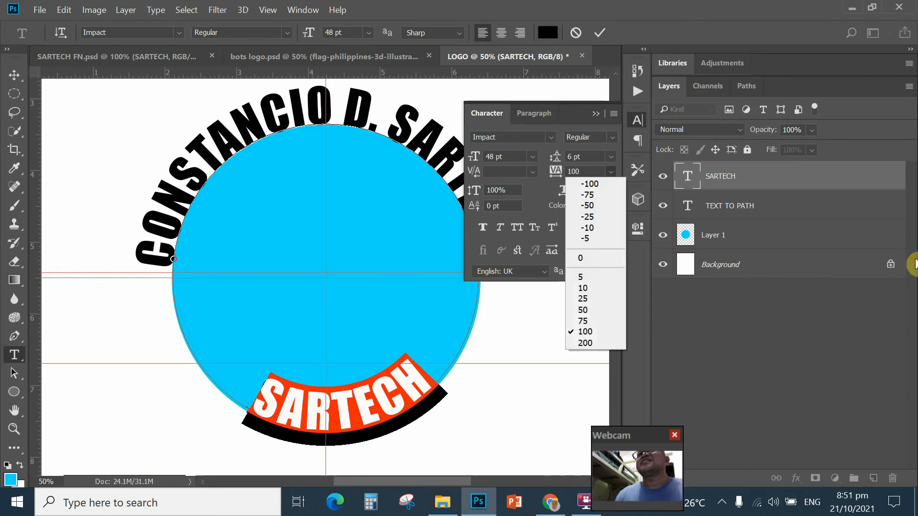
pyautogui.click(585, 343)
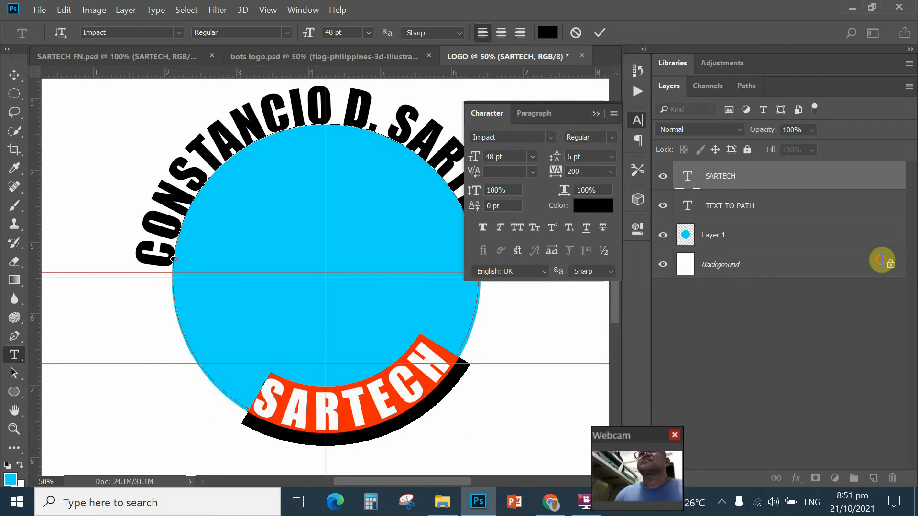
pyautogui.click(597, 175)
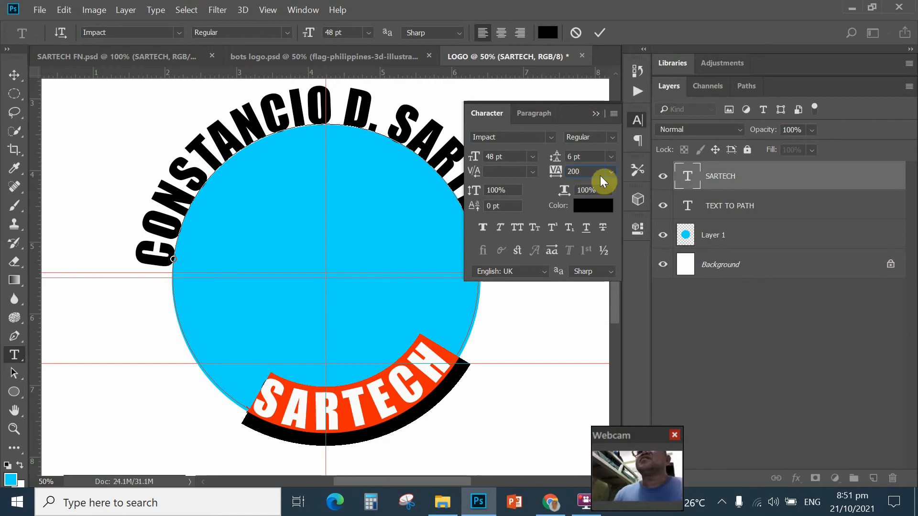
pyautogui.press('BackSpace')
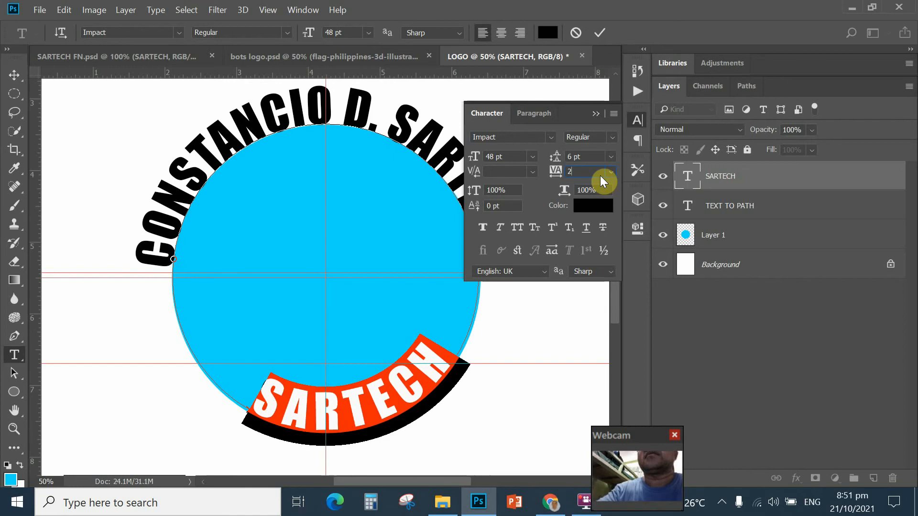
pyautogui.write('50')
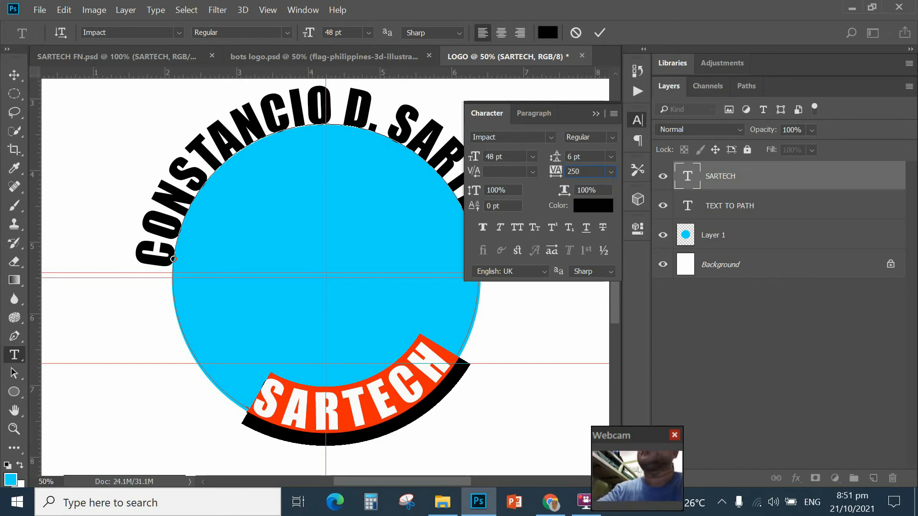
pyautogui.press('Return')
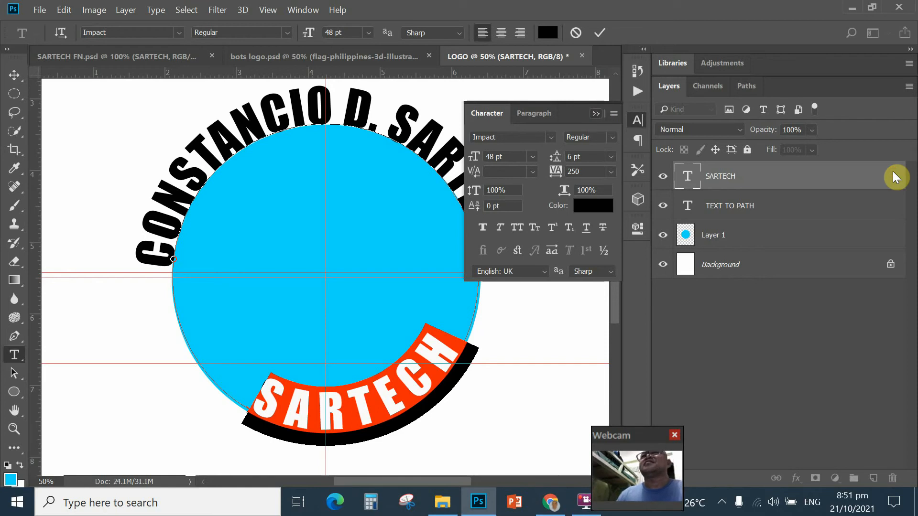
pyautogui.click(594, 113)
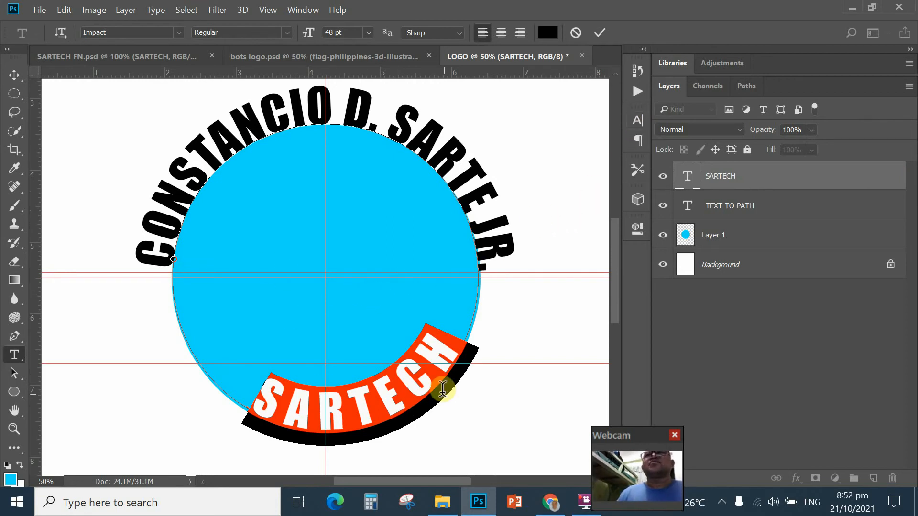
# Step: Commit the SARTECH tracking edit and choose the Path Selection tool from its flyout
pyautogui.click(14, 75)
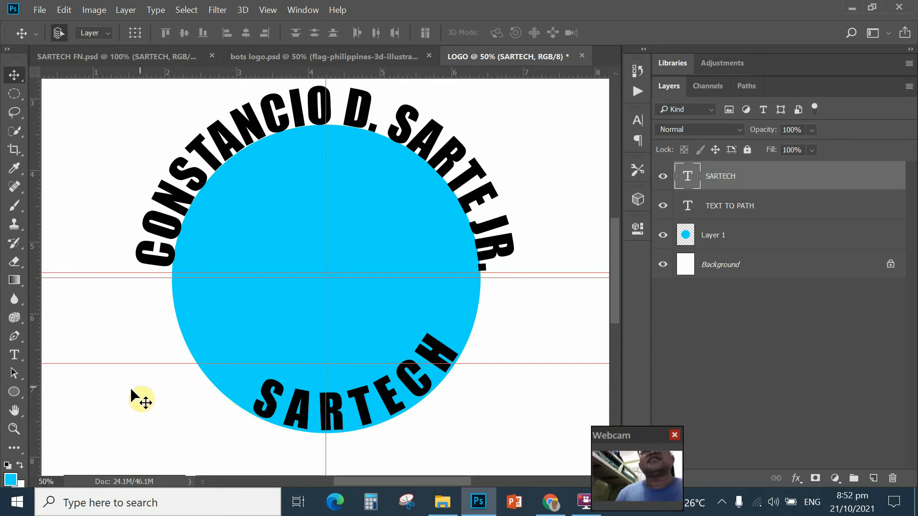
pyautogui.click(14, 372)
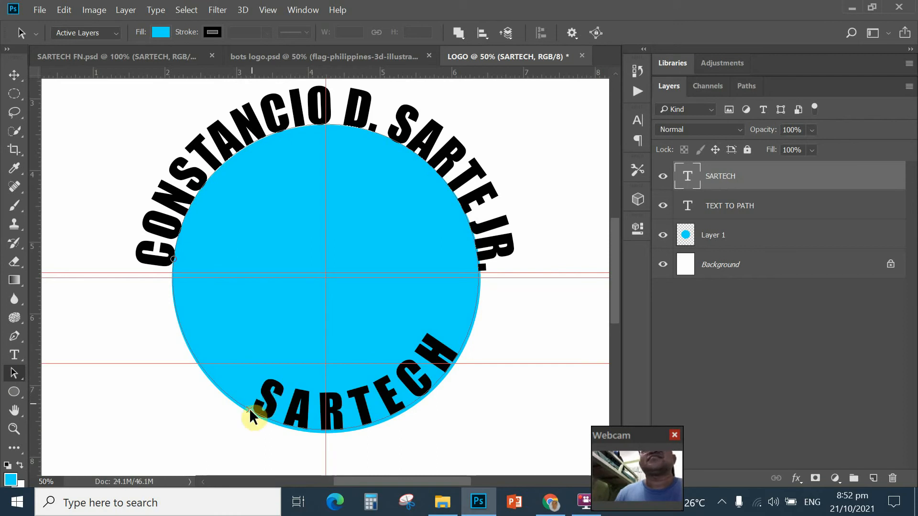
pyautogui.rightClick(14, 373)
pyautogui.click(60, 374)
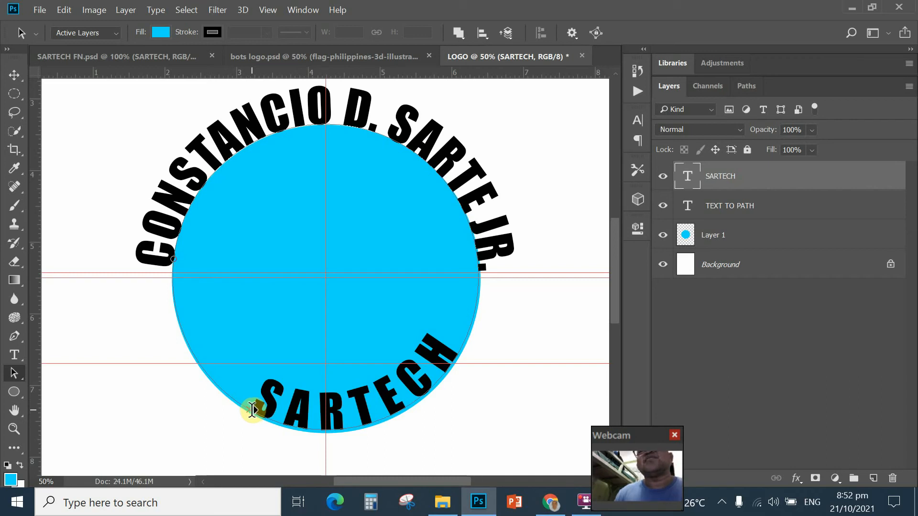
# Step: Slide the spaced-out SARTECH back to the circle's bottom centre and enter Free Transform
pyautogui.moveTo(254, 408); pyautogui.dragTo(216, 392)
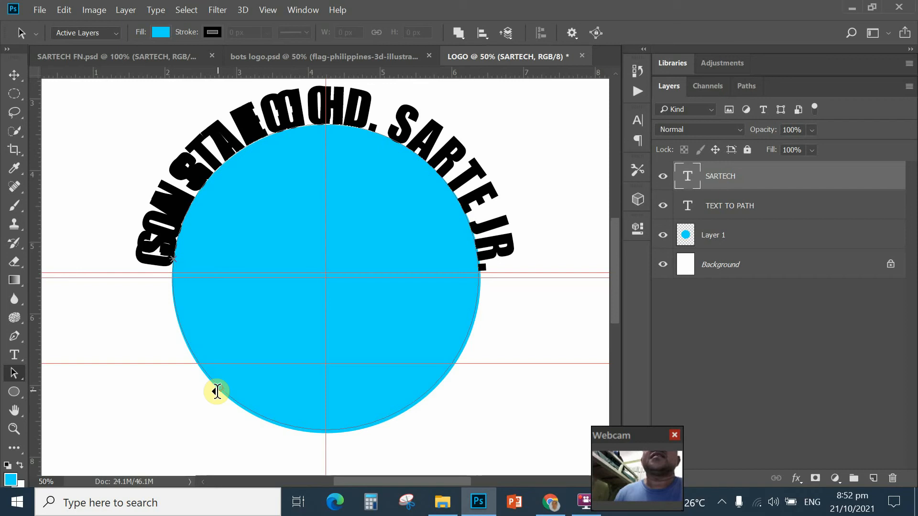
pyautogui.moveTo(223, 379)
pyautogui.mouseDown()
pyautogui.moveTo(206, 385)
pyautogui.moveTo(222, 383)
pyautogui.mouseUp()
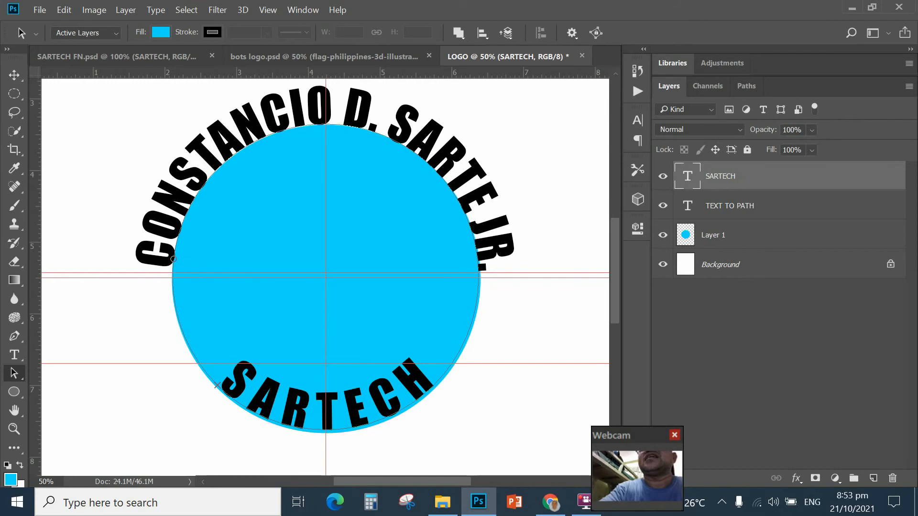
pyautogui.hotkey('ctrl', 't')
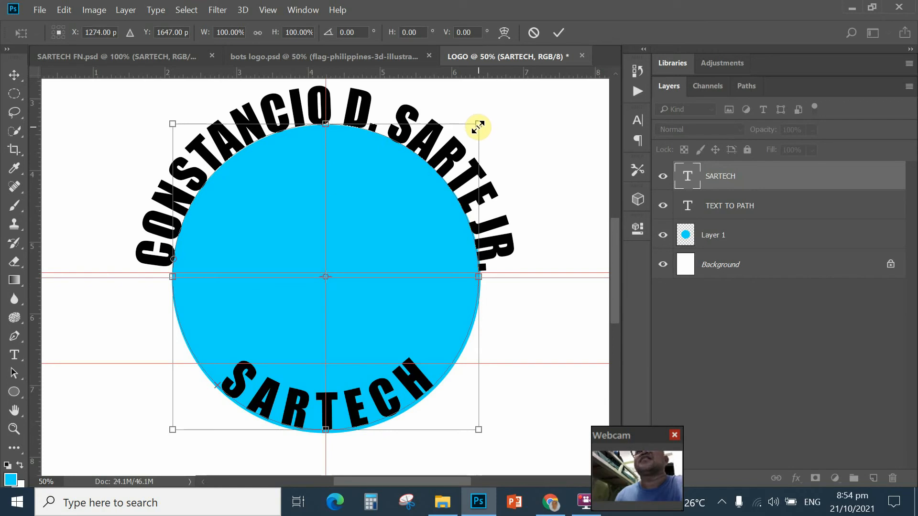
# Step: Scale SARTECH's circular path up to about 125% and apply the transformation
pyautogui.moveTo(478, 124); pyautogui.dragTo(538, 111)
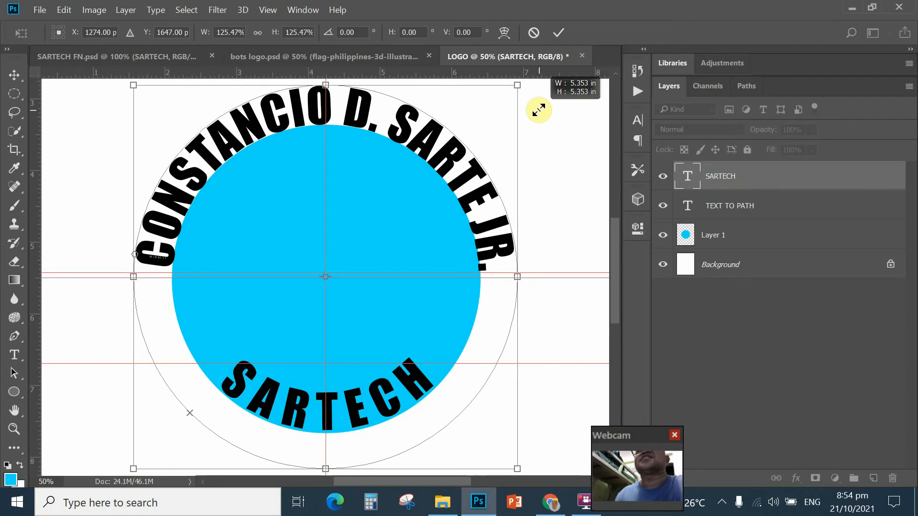
pyautogui.moveTo(539, 110); pyautogui.dragTo(540, 111)
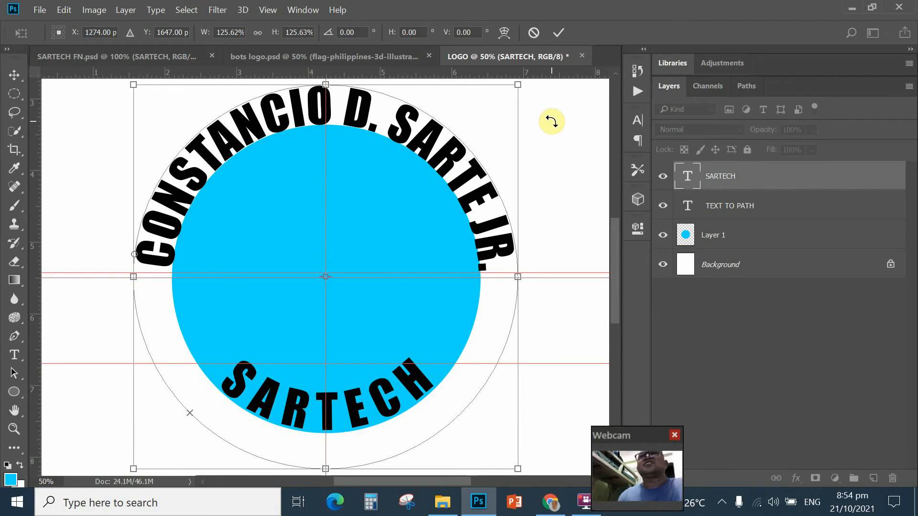
pyautogui.click(14, 75)
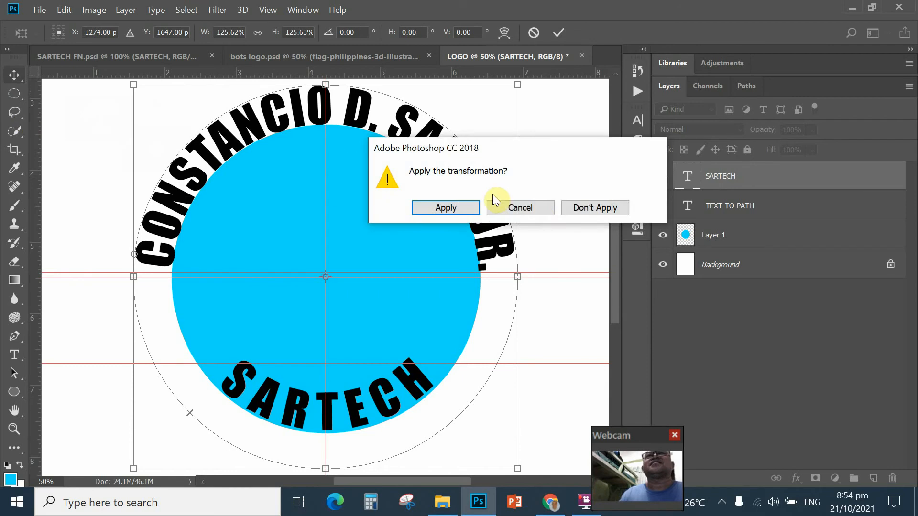
pyautogui.click(452, 209)
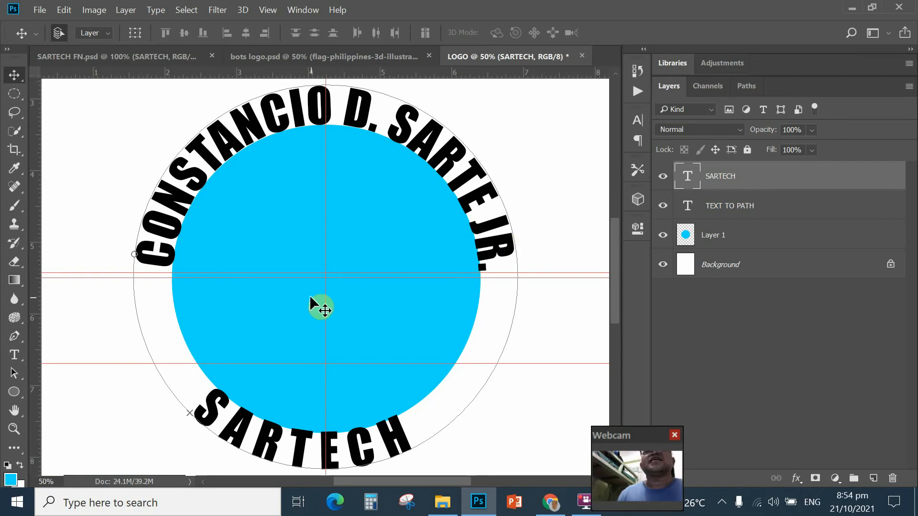
# Step: Slide SARTECH along its arc so it sits centred beneath the cyan circle
pyautogui.click(13, 374)
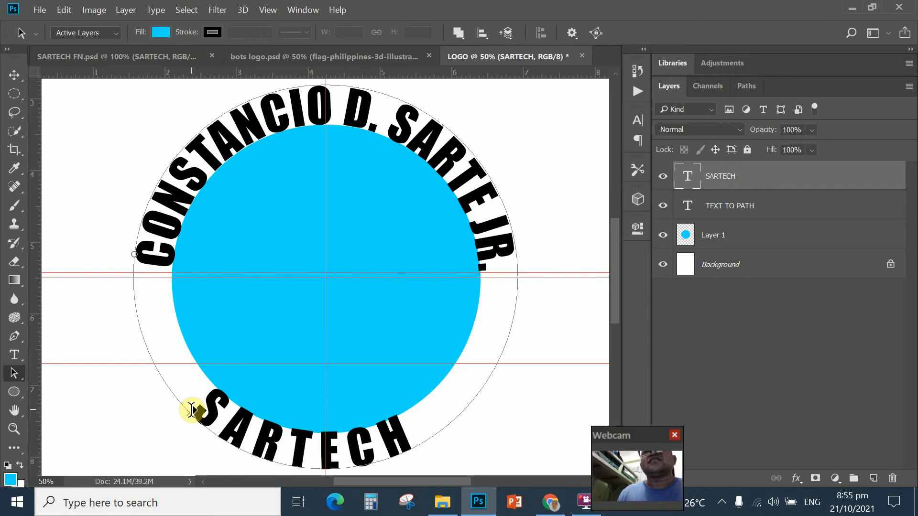
pyautogui.moveTo(194, 416); pyautogui.dragTo(229, 418)
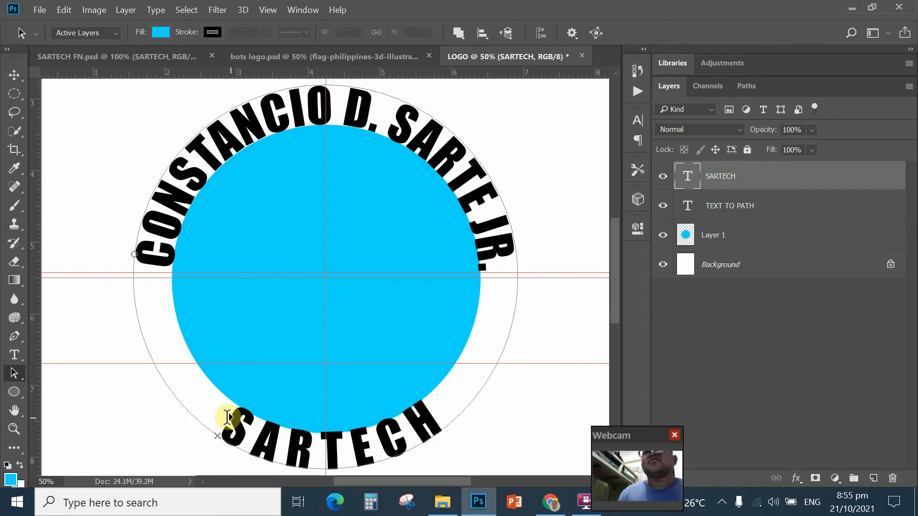
# Step: Move the lower horizontal guide further down and nudge SARTECH's start point slightly left
pyautogui.click(15, 76)
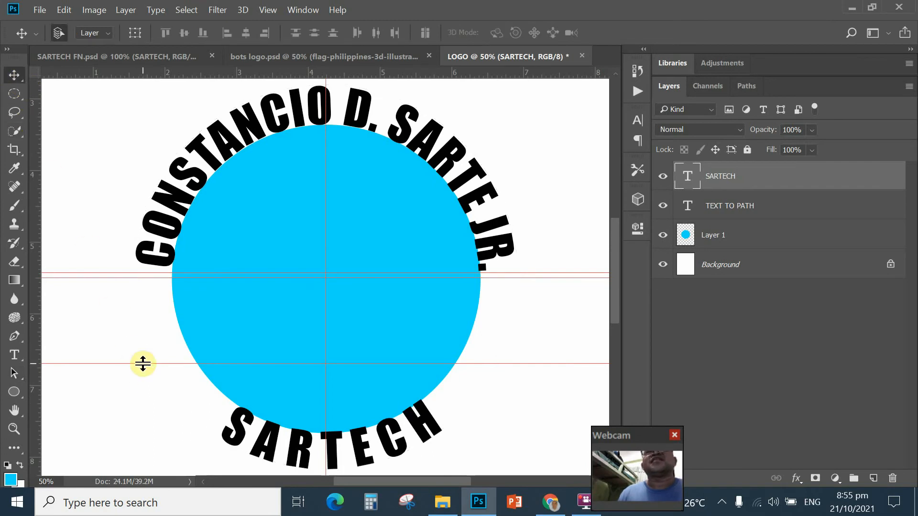
pyautogui.moveTo(143, 364); pyautogui.dragTo(143, 400)
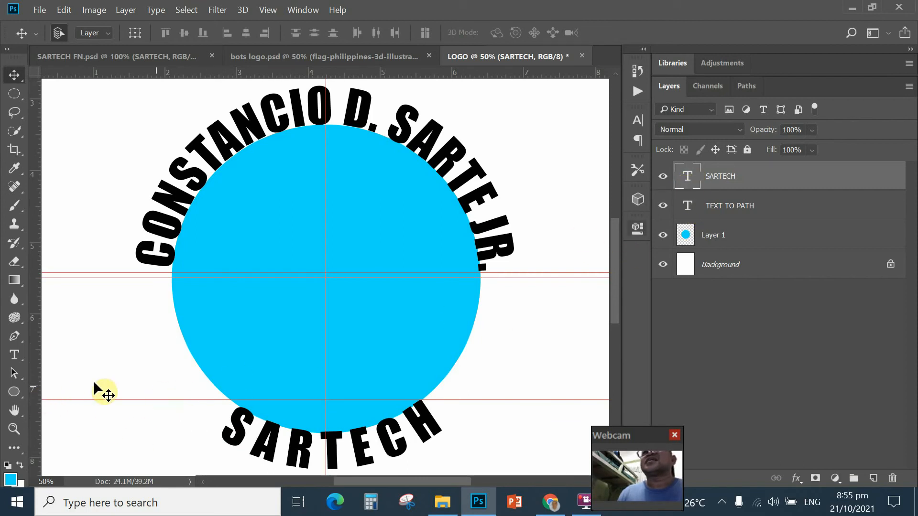
pyautogui.click(13, 372)
pyautogui.moveTo(216, 436); pyautogui.dragTo(210, 431)
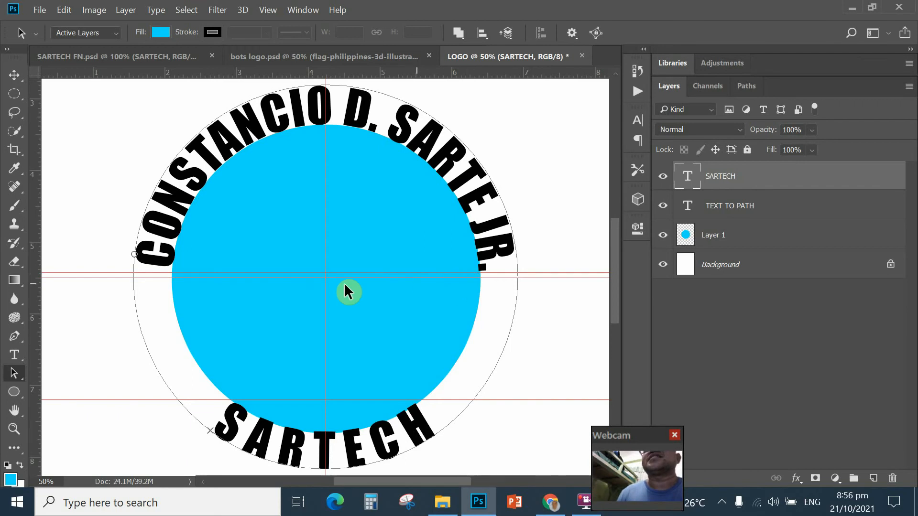
# Step: Drag a horizontal guide up near the top of the logo, then select Layer 1
pyautogui.click(15, 77)
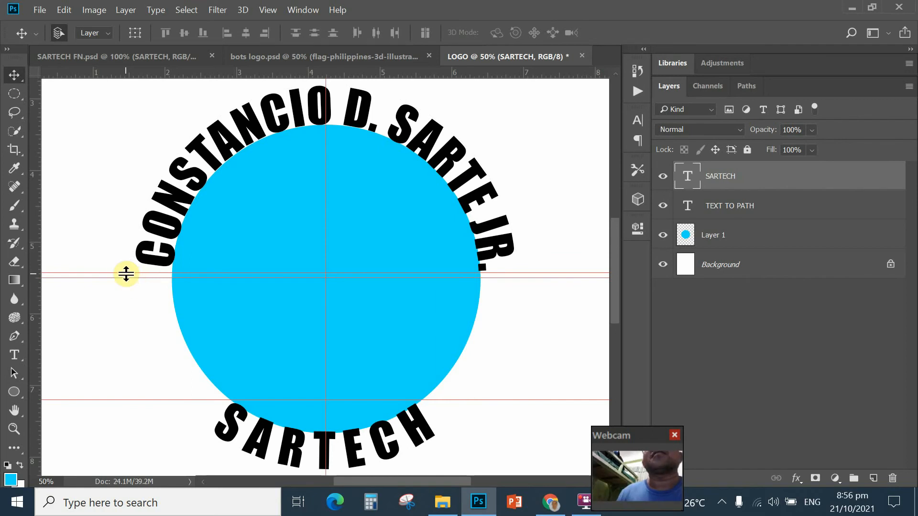
pyautogui.moveTo(126, 273); pyautogui.dragTo(143, 87)
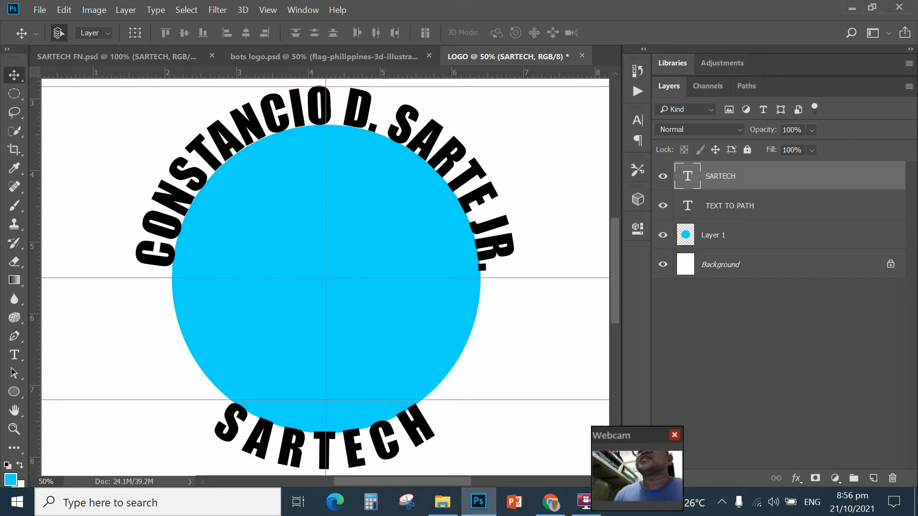
pyautogui.click(685, 235)
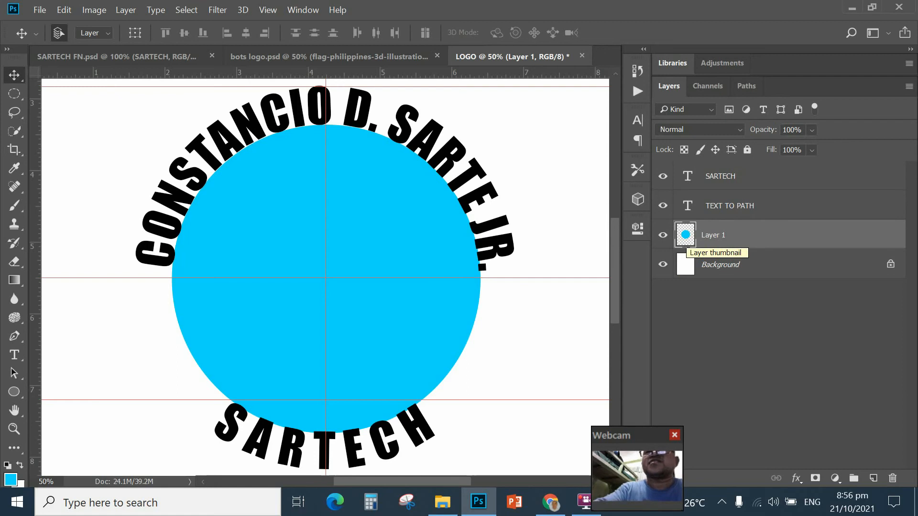
# Step: Scale the cyan disc on Layer 1 down to 98.92% and apply the transform
pyautogui.hotkey('ctrl', 't')
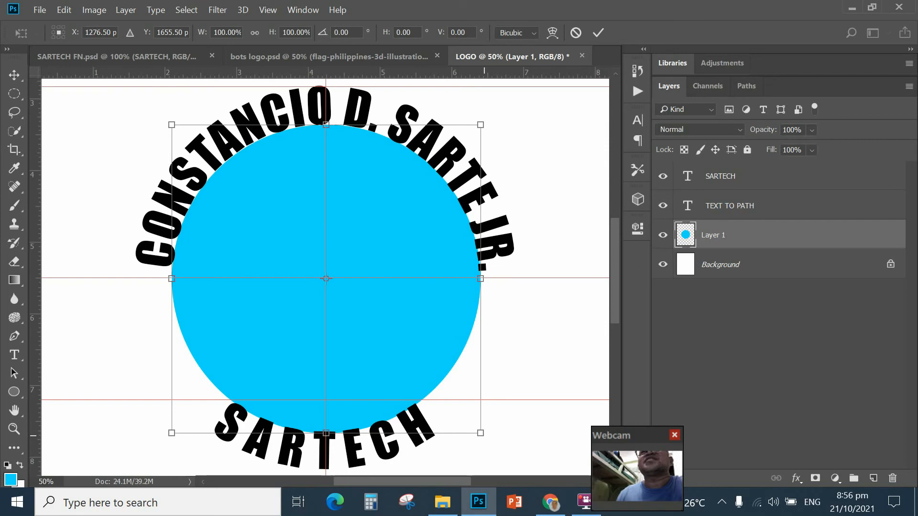
pyautogui.moveTo(480, 432); pyautogui.dragTo(482, 433)
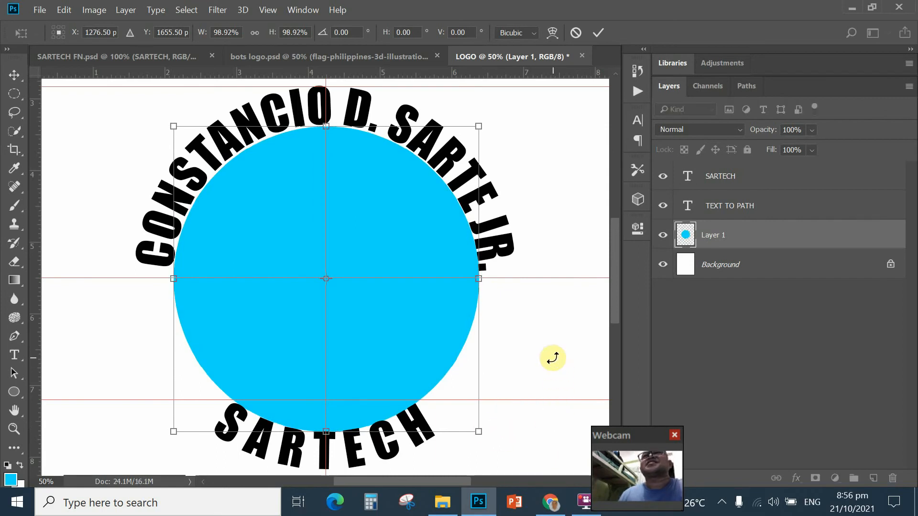
pyautogui.click(14, 75)
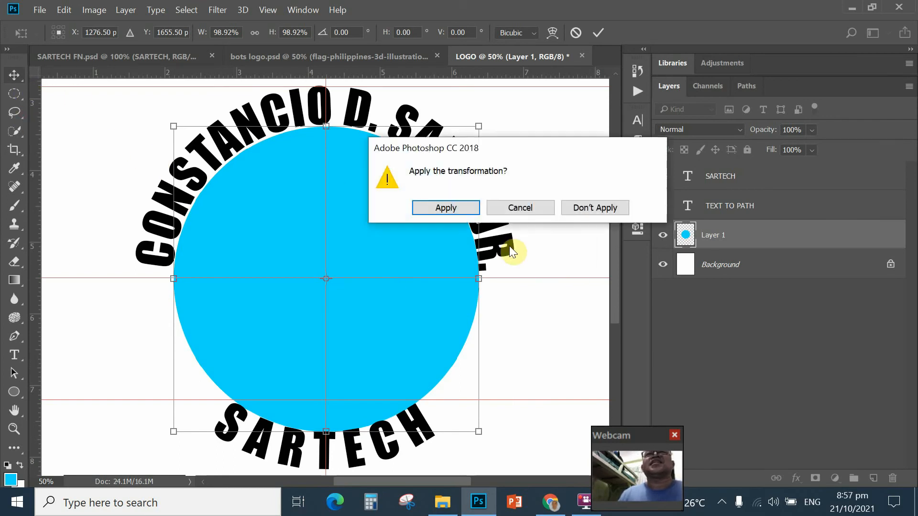
pyautogui.click(457, 203)
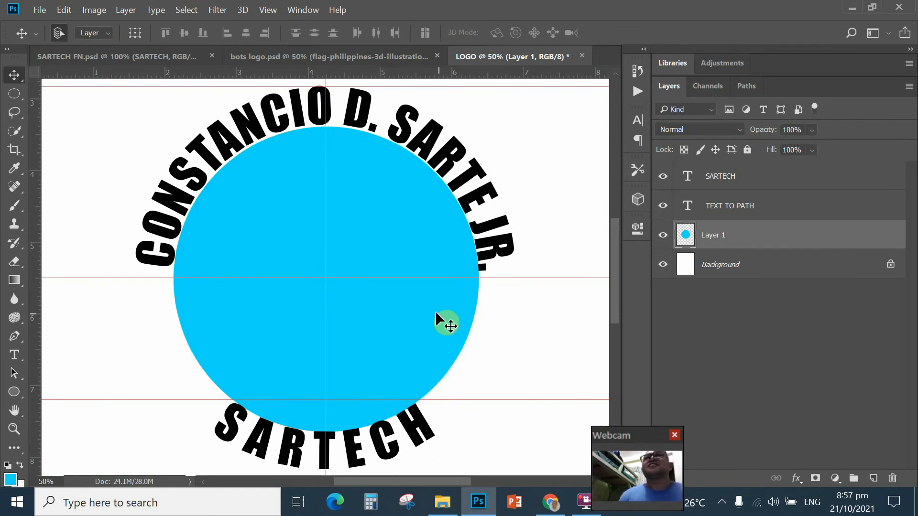
# Step: Duplicate the cyan disc Layer 1 and start free-transforming the original beneath the copy
pyautogui.click(687, 176)
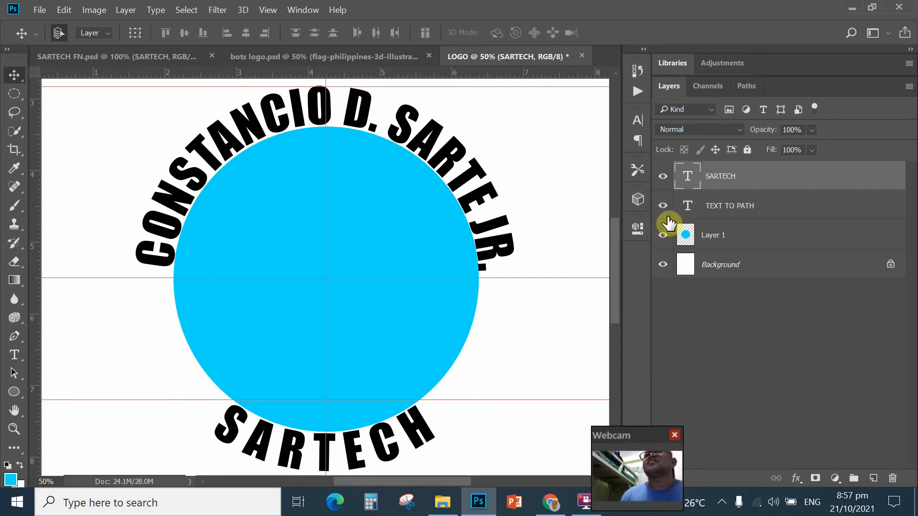
pyautogui.click(686, 237)
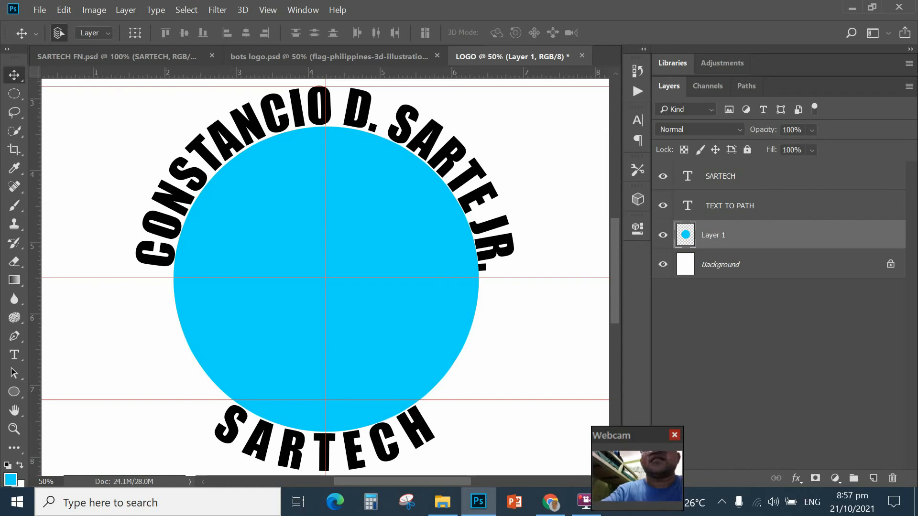
pyautogui.hotkey('ctrl', 'j')
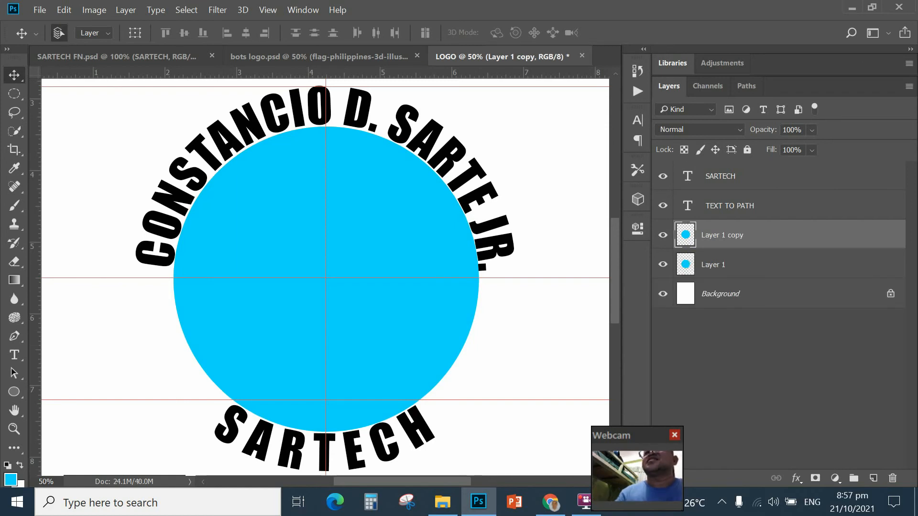
pyautogui.click(691, 262)
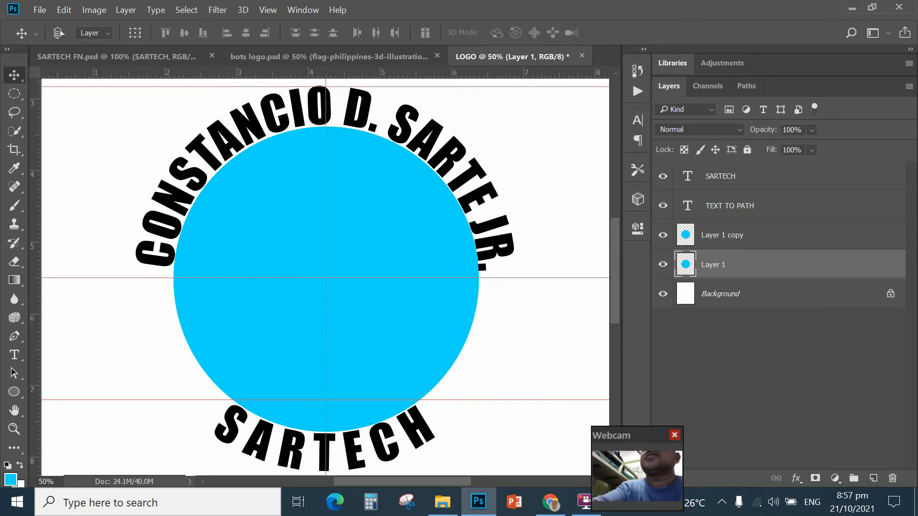
pyautogui.hotkey('ctrl', 't')
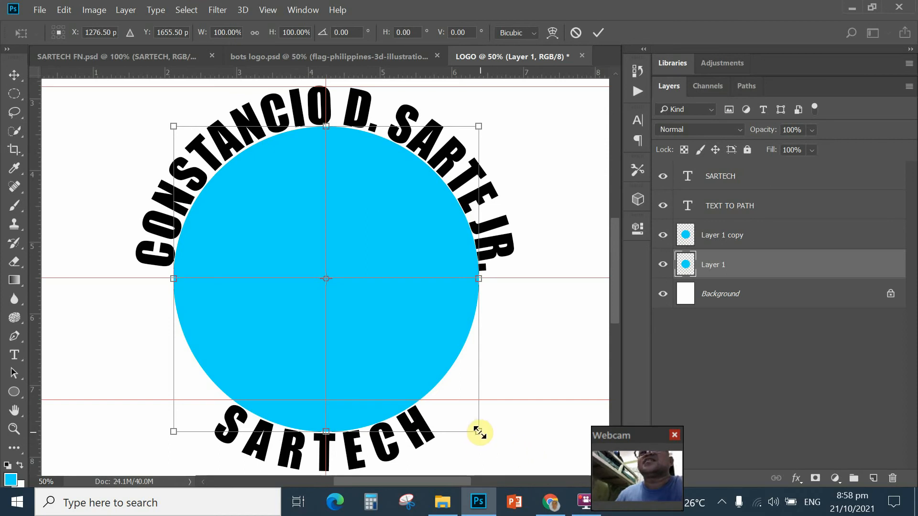
# Step: Scale the original cyan disc up to about 129% behind the curved text, then zoom out
pyautogui.moveTo(481, 433); pyautogui.dragTo(521, 466)
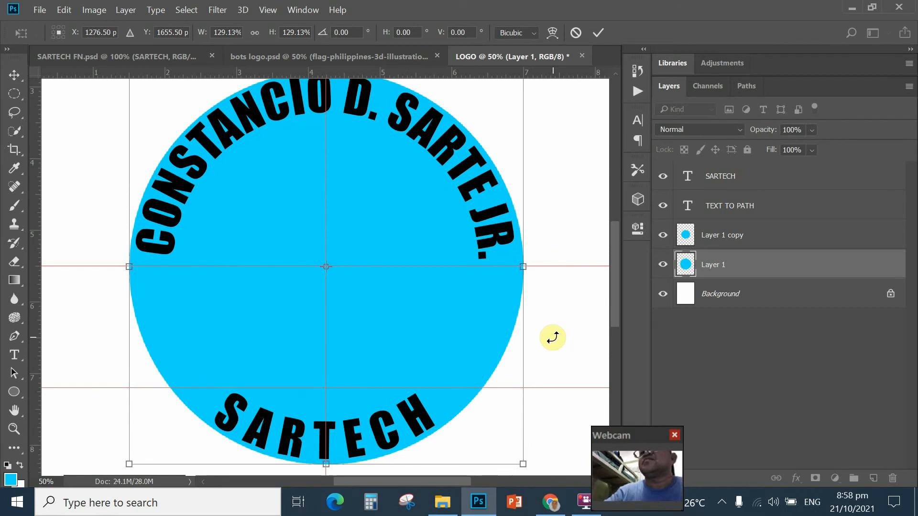
pyautogui.press('Return')
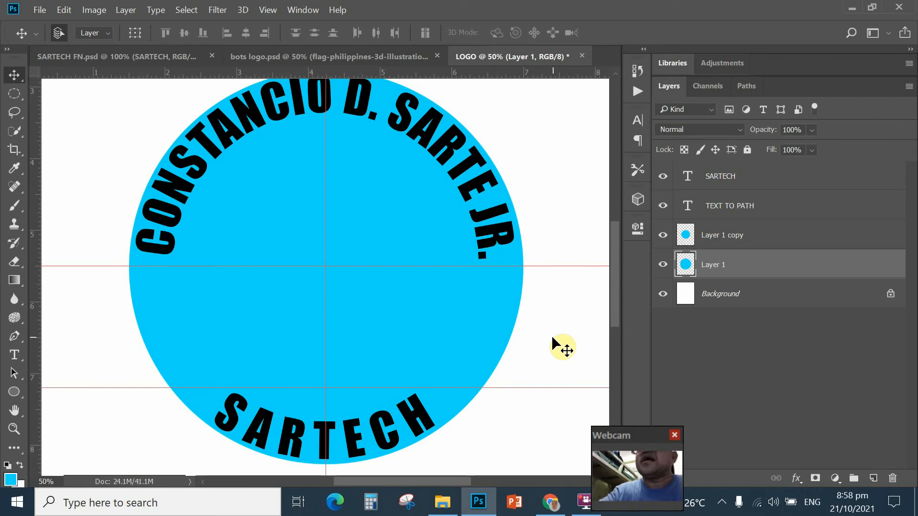
pyautogui.hotkey('ctrl', '-')
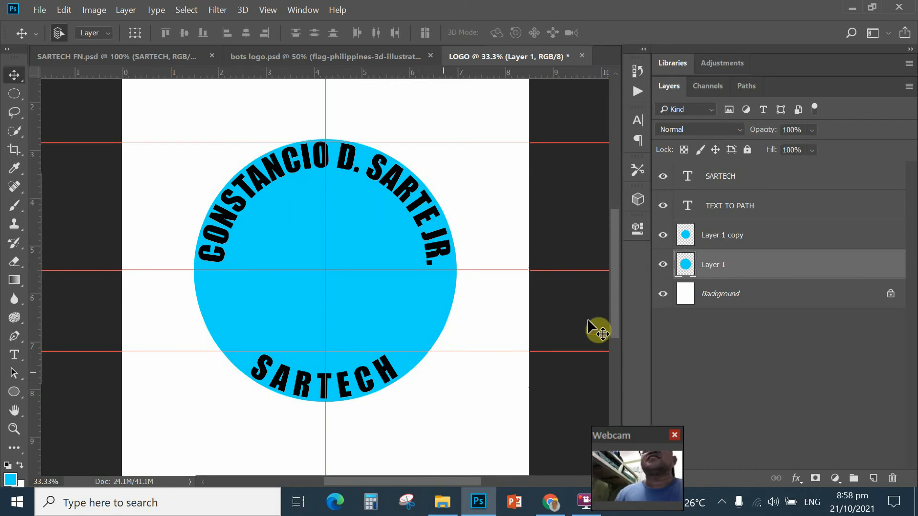
pyautogui.click(685, 241)
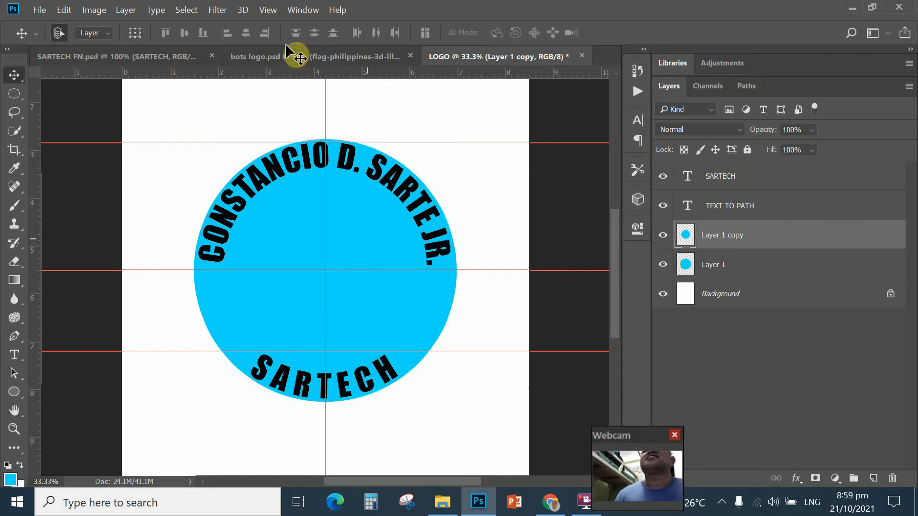
pyautogui.click(295, 58)
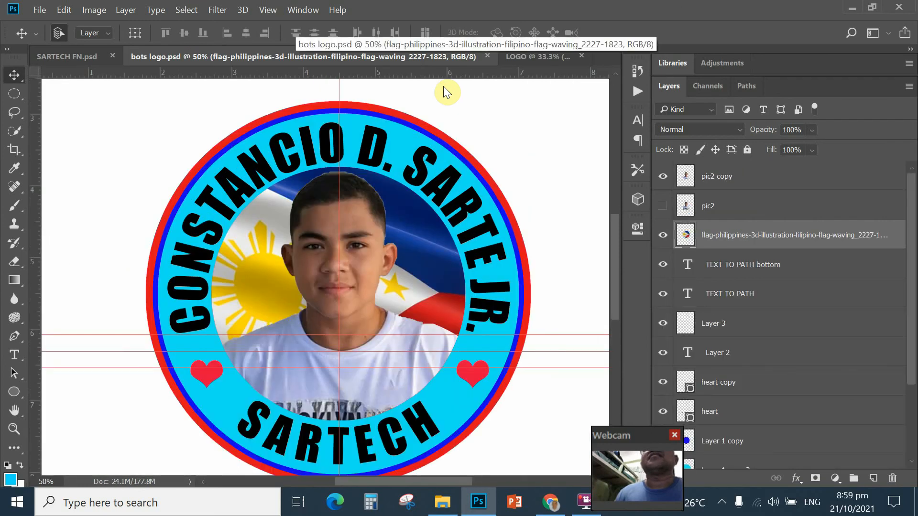
pyautogui.click(534, 57)
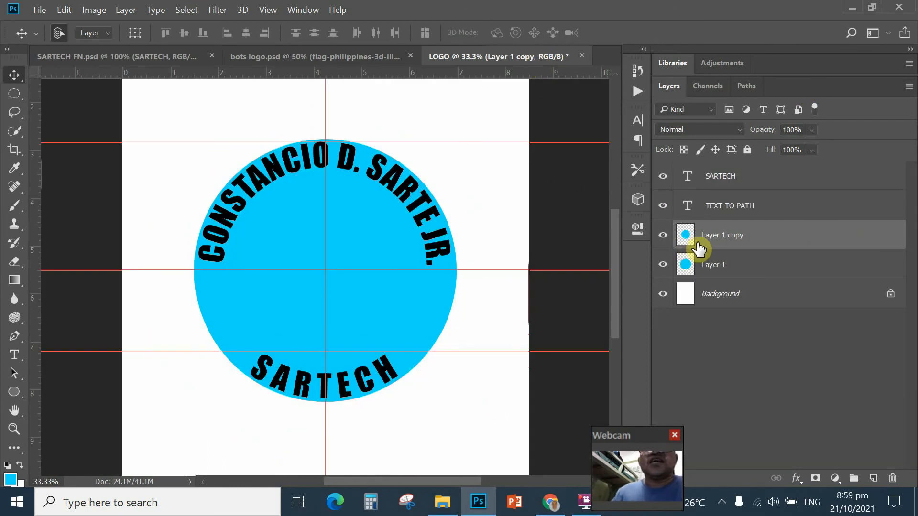
# Step: Duplicate Layer 1 copy into Layer 1 copy 2 and load its circle as a selection
pyautogui.hotkey('ctrl', 'j')
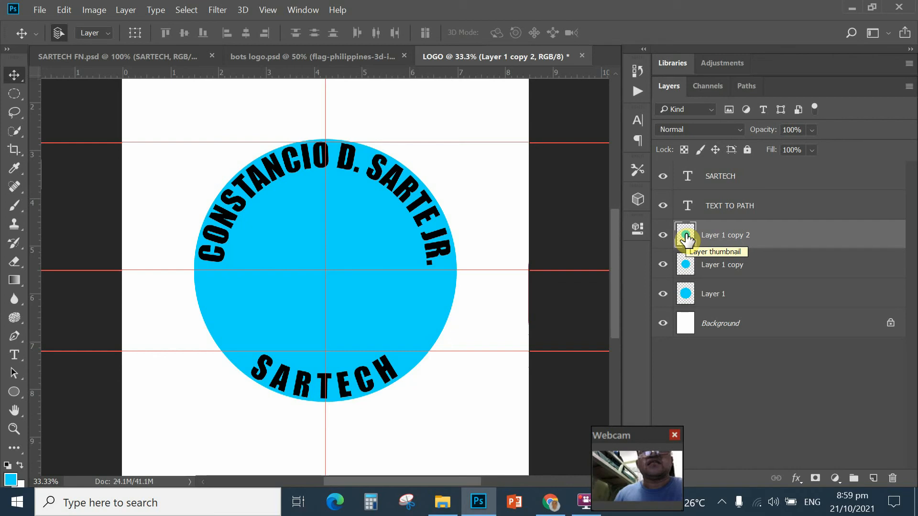
pyautogui.moveTo(687, 238)
pyautogui.mouseDown()
pyautogui.moveTo(687, 263)
pyautogui.moveTo(687, 239)
pyautogui.mouseUp()
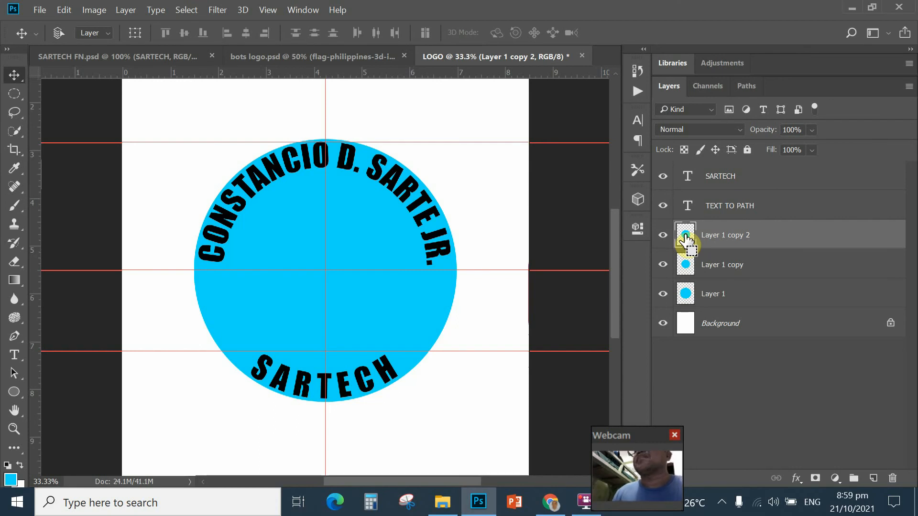
pyautogui.moveTo(687, 239); pyautogui.dragTo(687, 238)
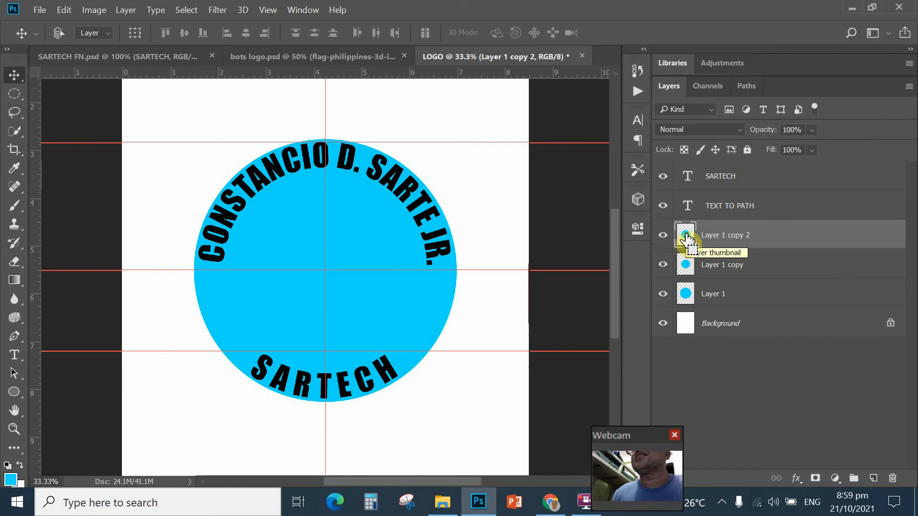
pyautogui.keyDown('ctrl'); pyautogui.click(686, 236); pyautogui.keyUp('ctrl')
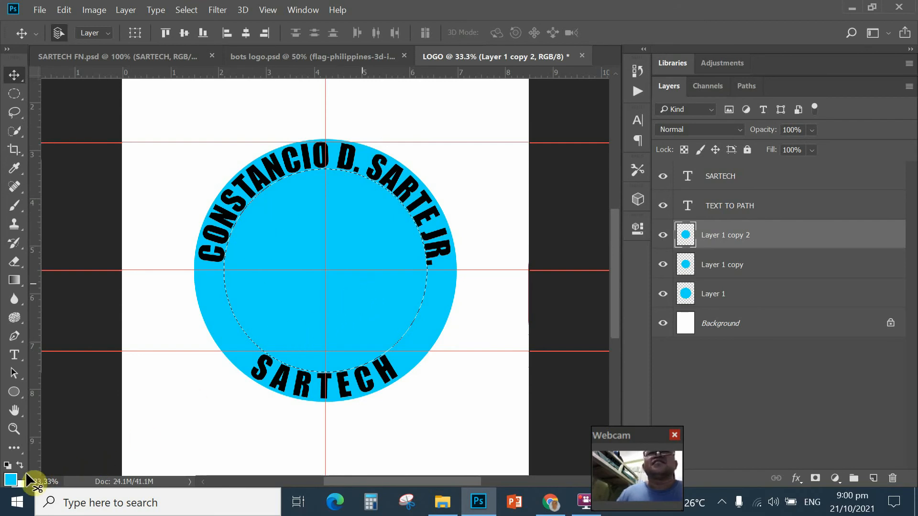
# Step: Set the foreground colour to blue and fill the inner circle selection with it
pyautogui.click(11, 479)
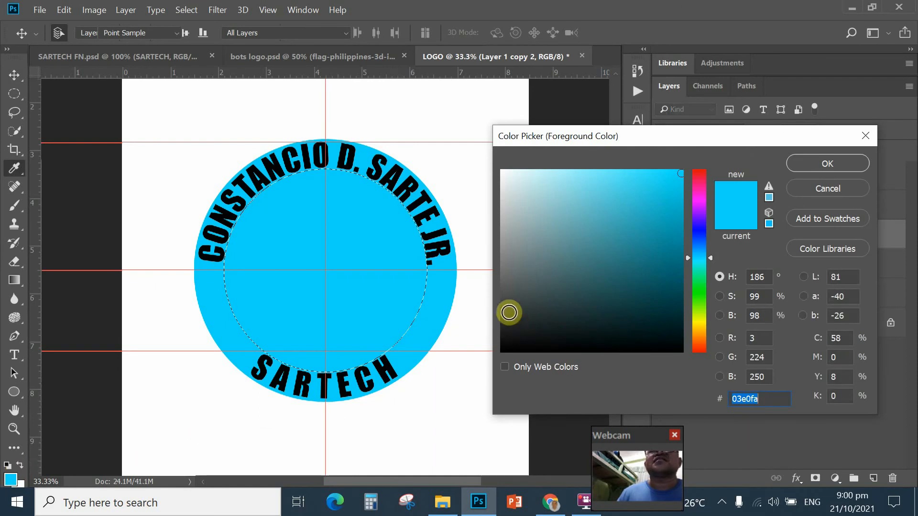
pyautogui.click(700, 228)
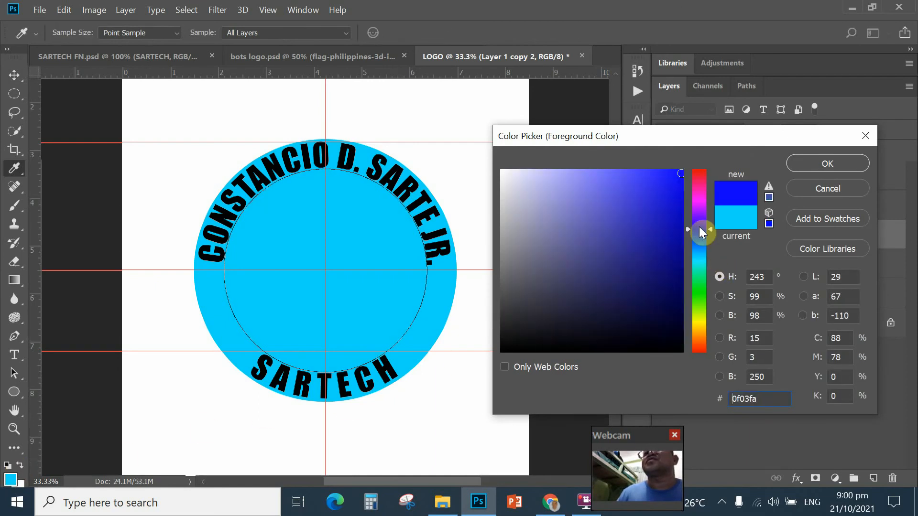
pyautogui.click(680, 176)
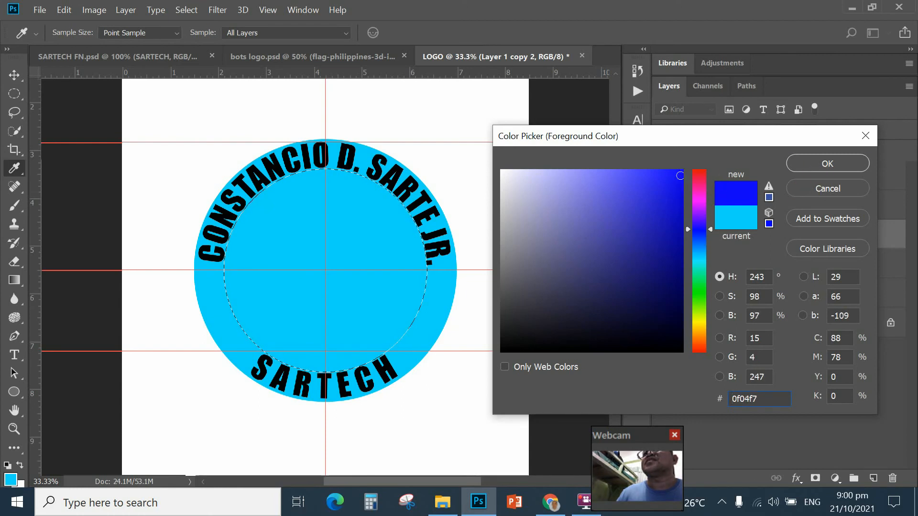
pyautogui.press('v')
pyautogui.press('Escape')
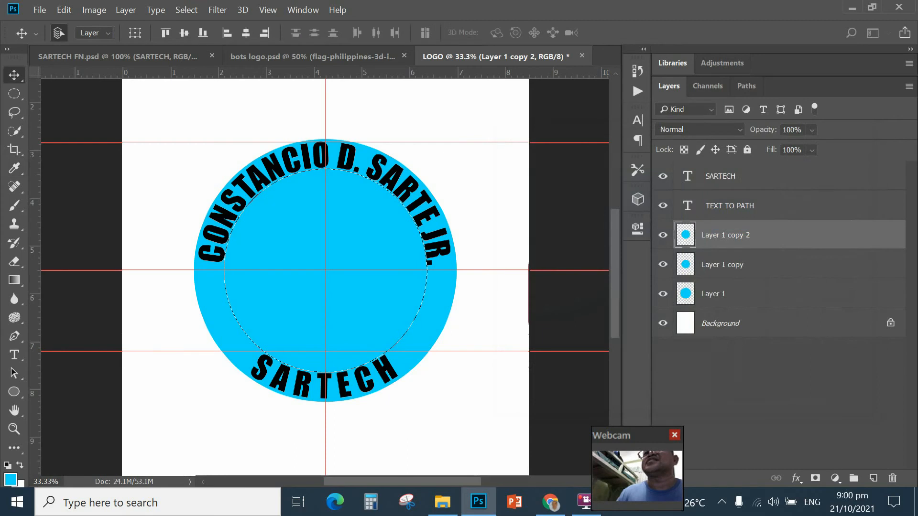
pyautogui.click(9, 480)
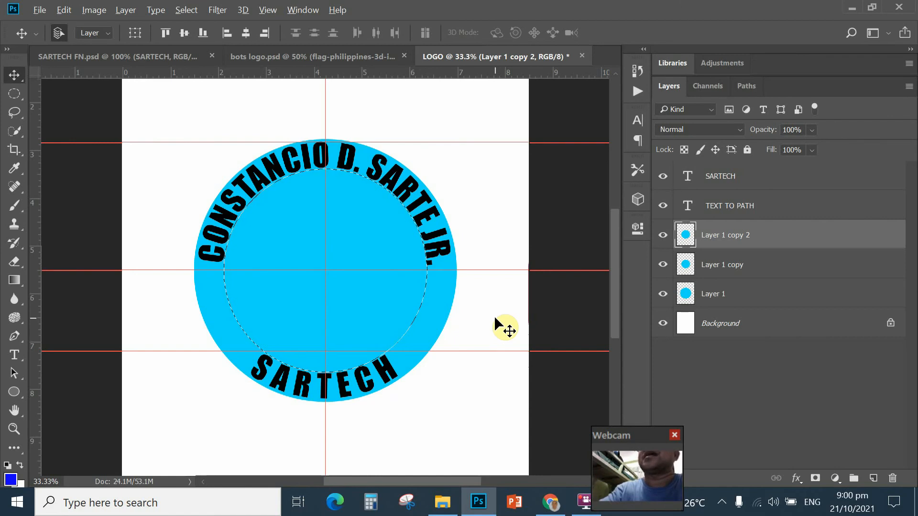
pyautogui.hotkey('alt', 'BackSpace')
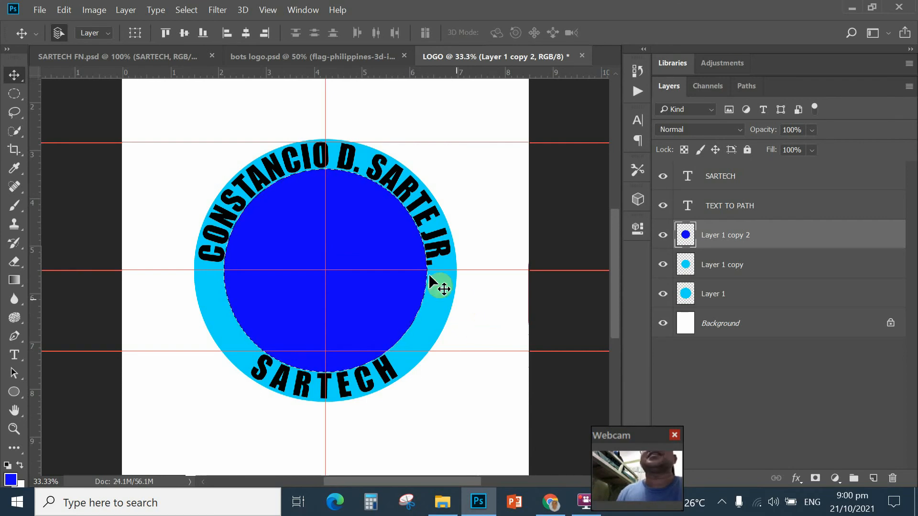
pyautogui.click(185, 11)
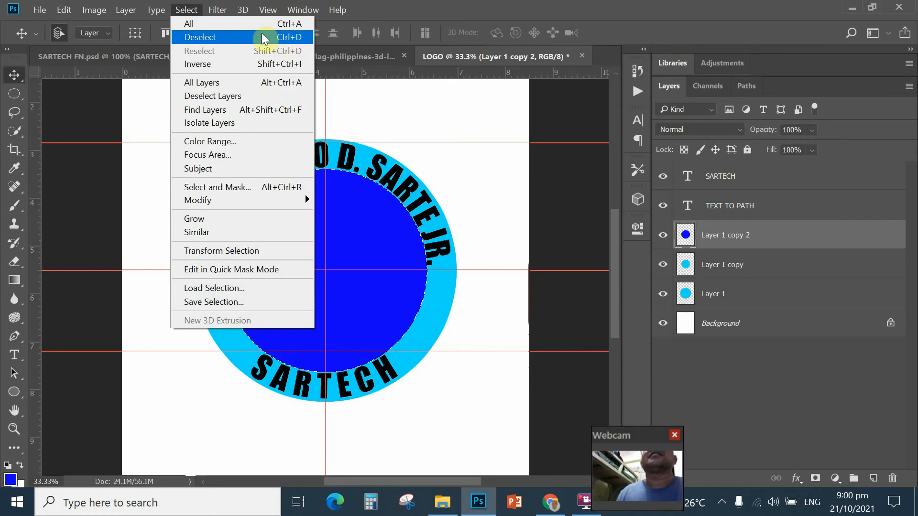
# Step: Deselect the blue circle and choose the heart preset in the Custom Shape Tool
pyautogui.click(202, 38)
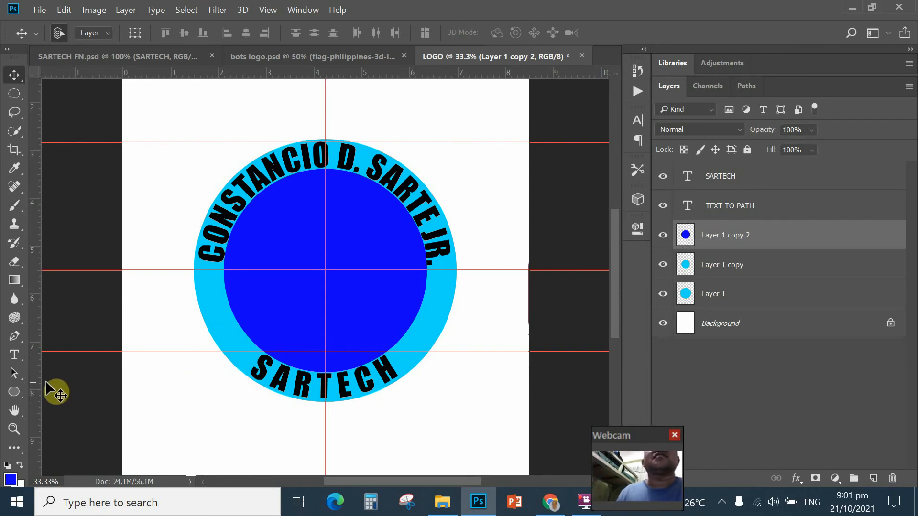
pyautogui.click(16, 392)
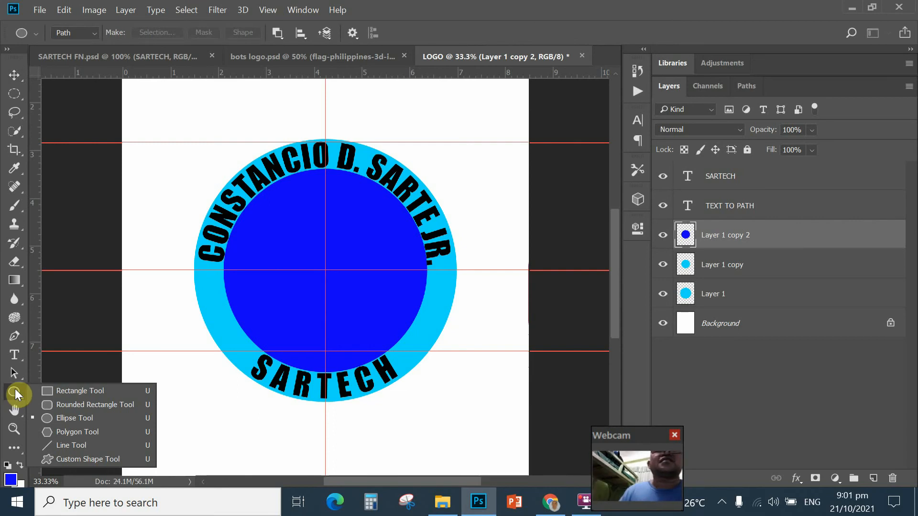
pyautogui.click(81, 459)
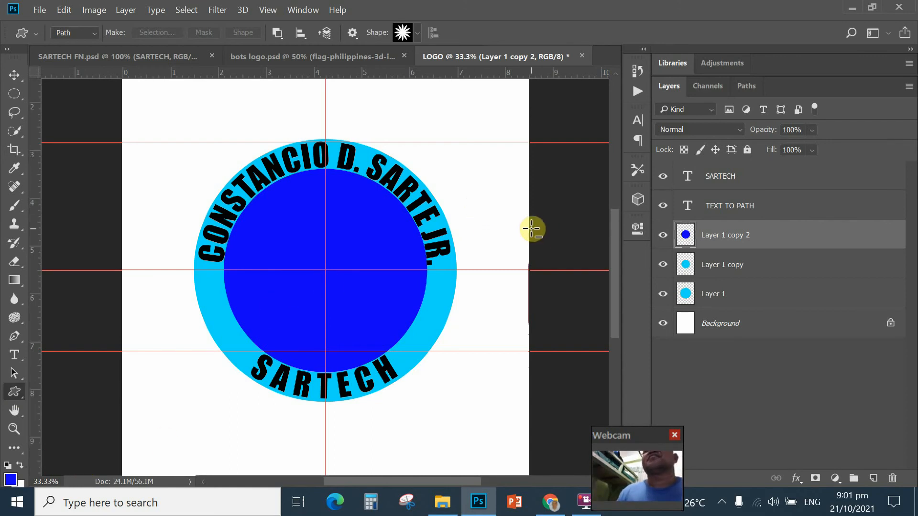
pyautogui.click(417, 33)
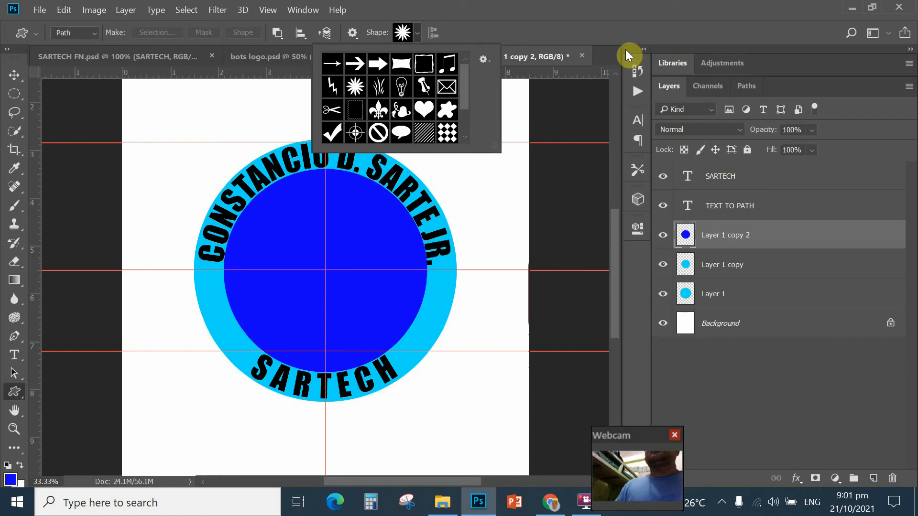
pyautogui.click(424, 111)
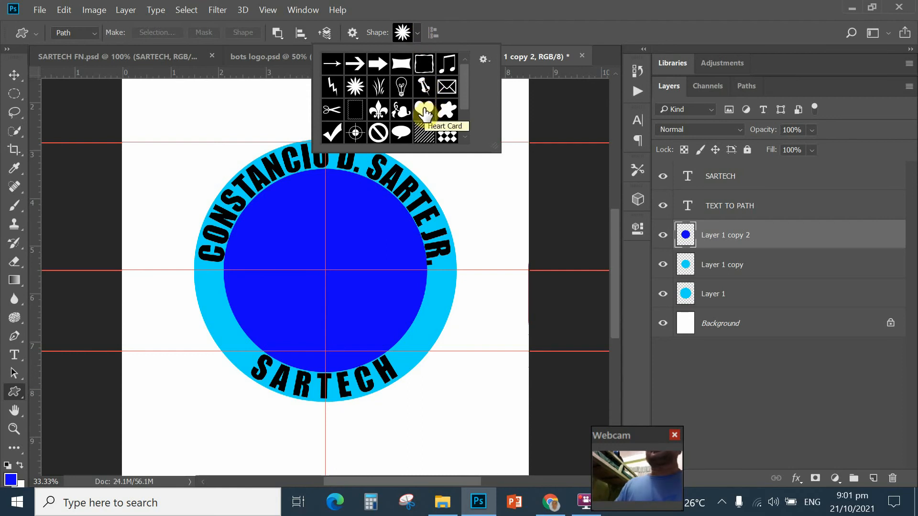
pyautogui.click(638, 168)
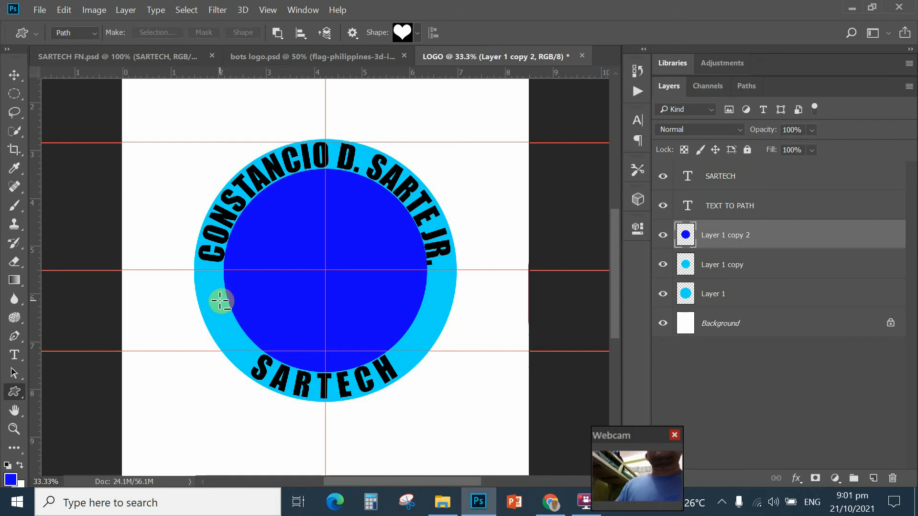
# Step: Switch the Custom Shape Tool to Shape mode and set the foreground colour to red #fd072a
pyautogui.click(96, 32)
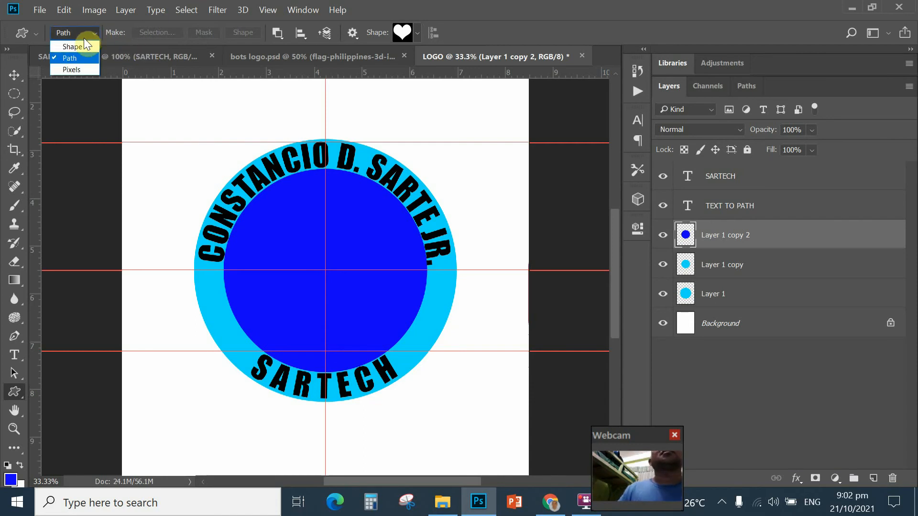
pyautogui.press('Return')
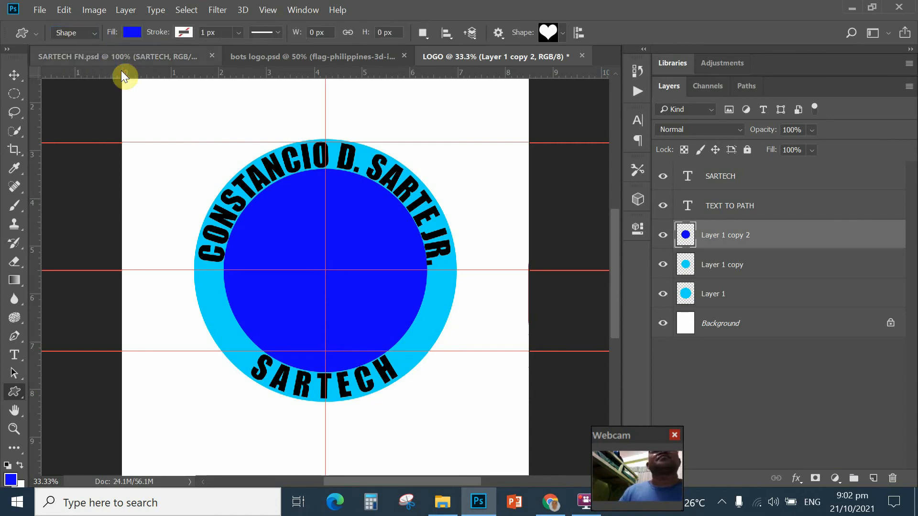
pyautogui.click(11, 480)
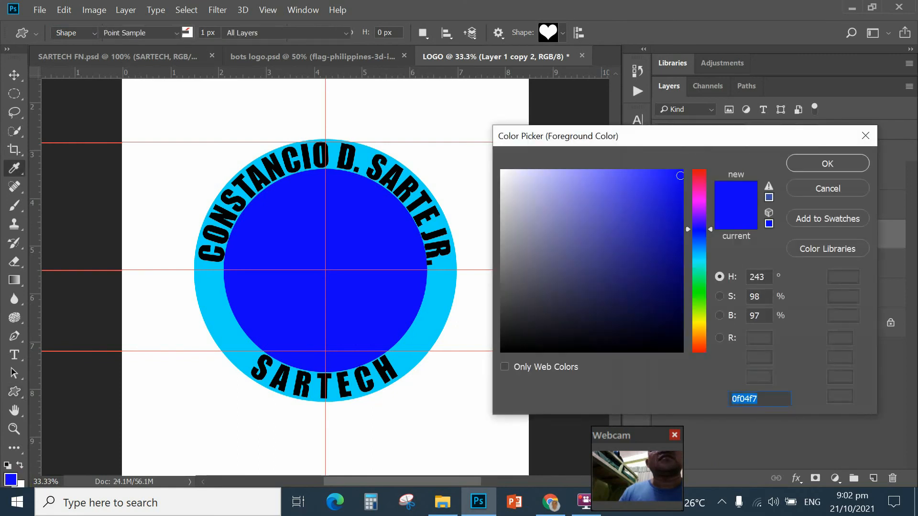
pyautogui.click(700, 174)
pyautogui.moveTo(680, 175); pyautogui.dragTo(678, 171)
pyautogui.click(799, 165)
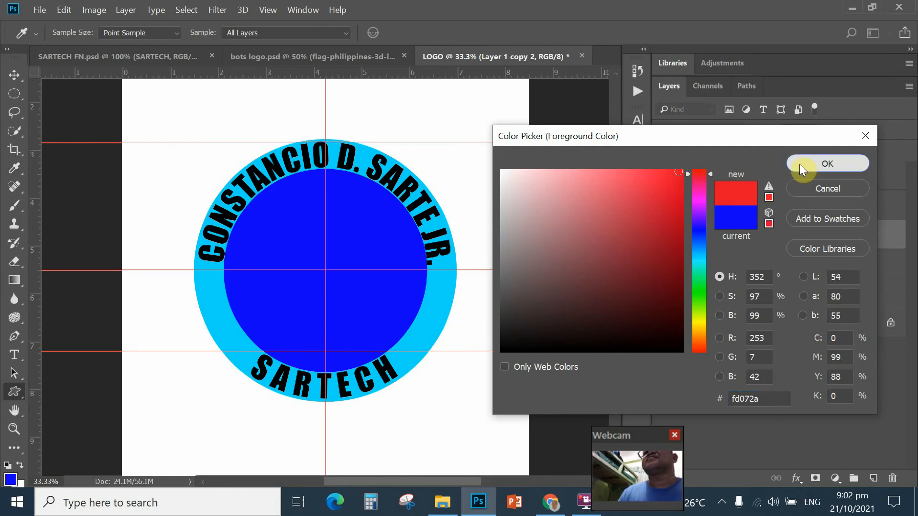
pyautogui.click(868, 164)
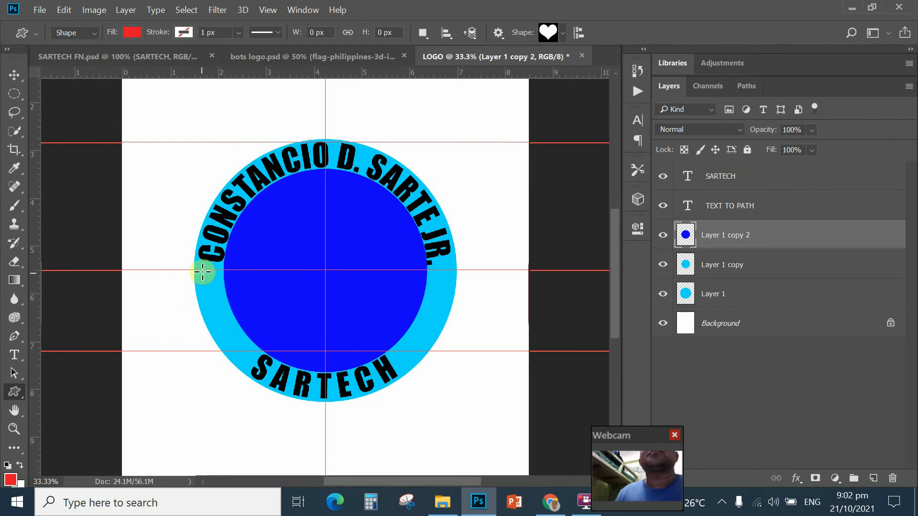
# Step: Draw a small red heart on the ring's left side, nudge it left, and duplicate it
pyautogui.moveTo(203, 271); pyautogui.dragTo(220, 299)
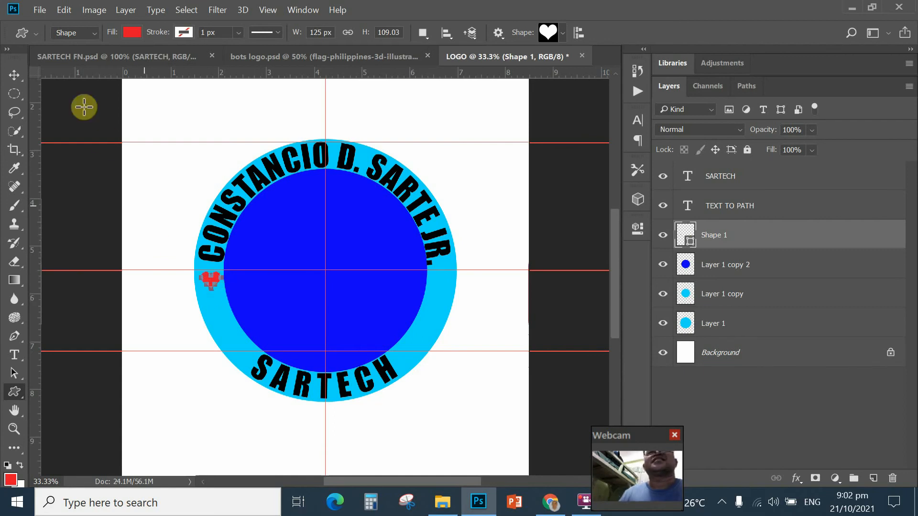
pyautogui.click(14, 75)
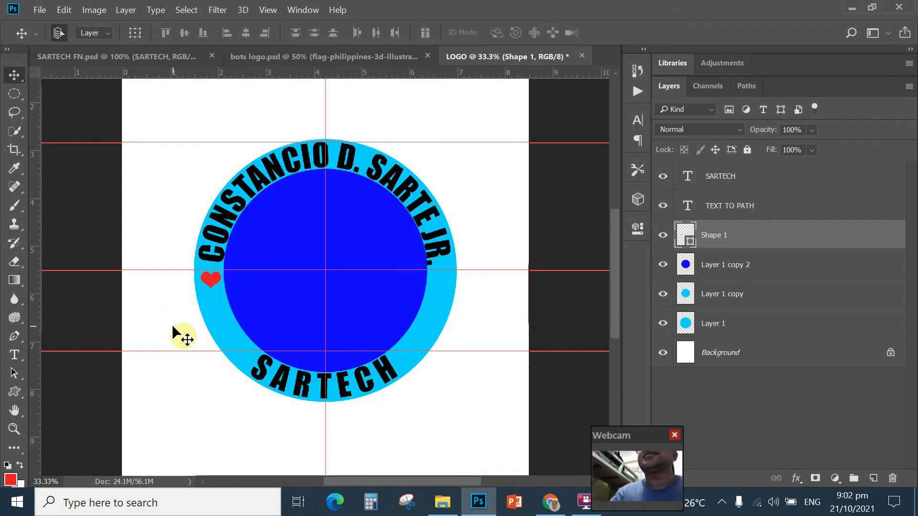
pyautogui.hotkey('shift', 'Left')
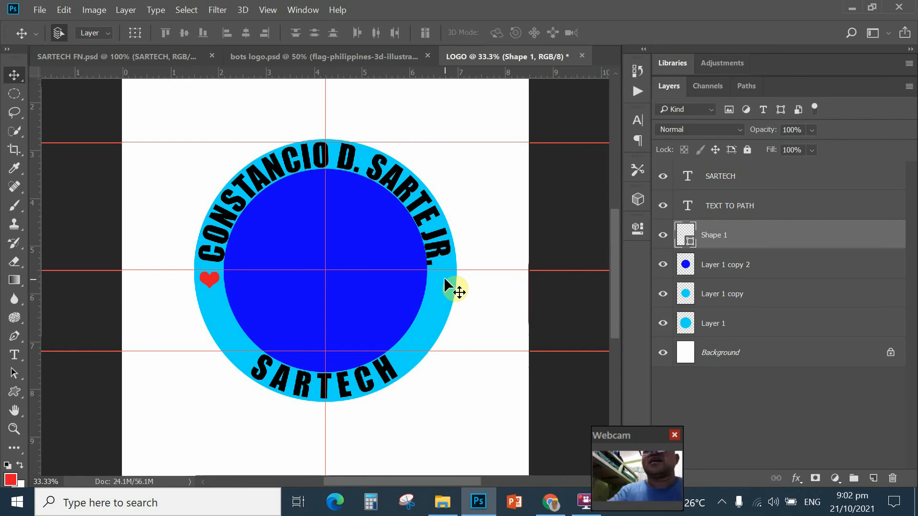
pyautogui.hotkey('ctrl', 'j')
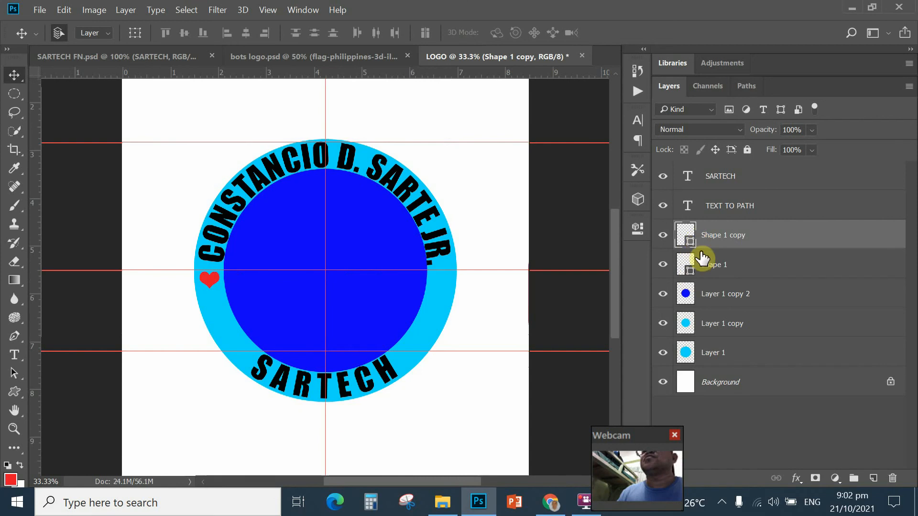
# Step: Rename the heart copy HEART, move it to the ring's right side, and select it with Shape 1
pyautogui.doubleClick(714, 239)
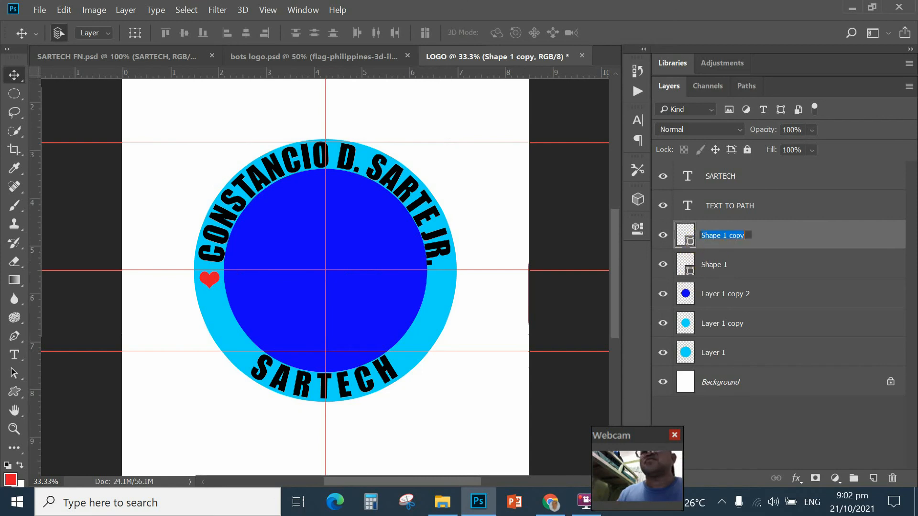
pyautogui.write('HEART')
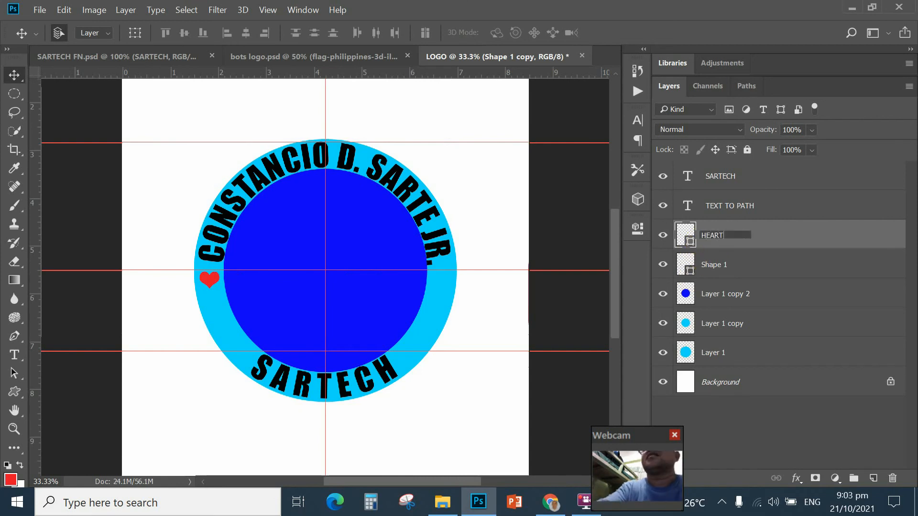
pyautogui.press('Return')
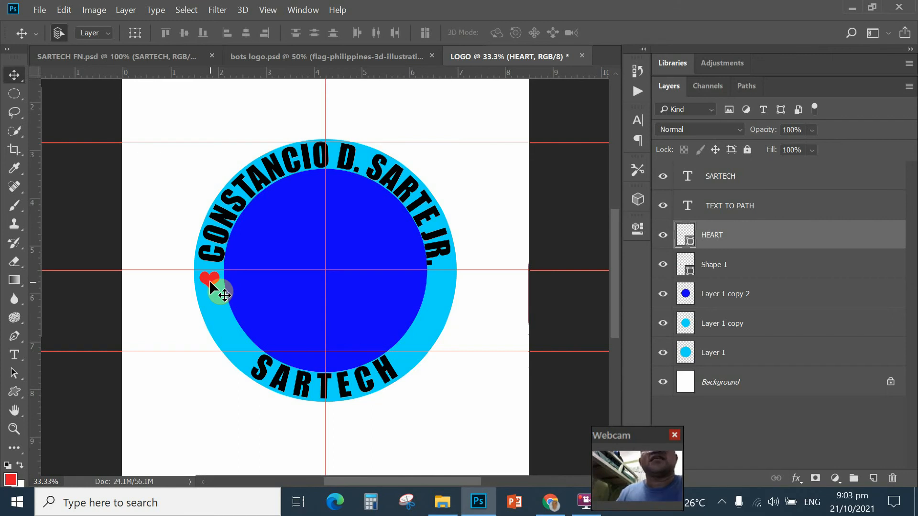
pyautogui.moveTo(233, 288); pyautogui.dragTo(440, 292)
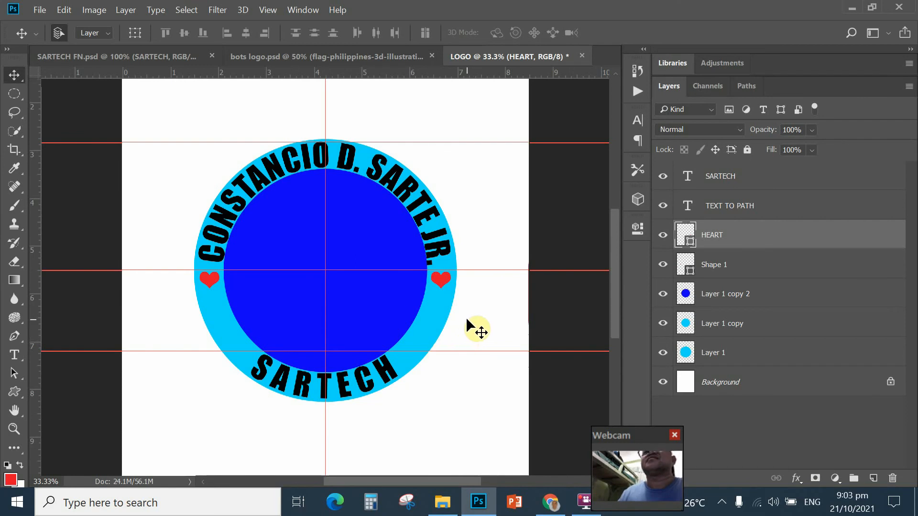
pyautogui.click(432, 295)
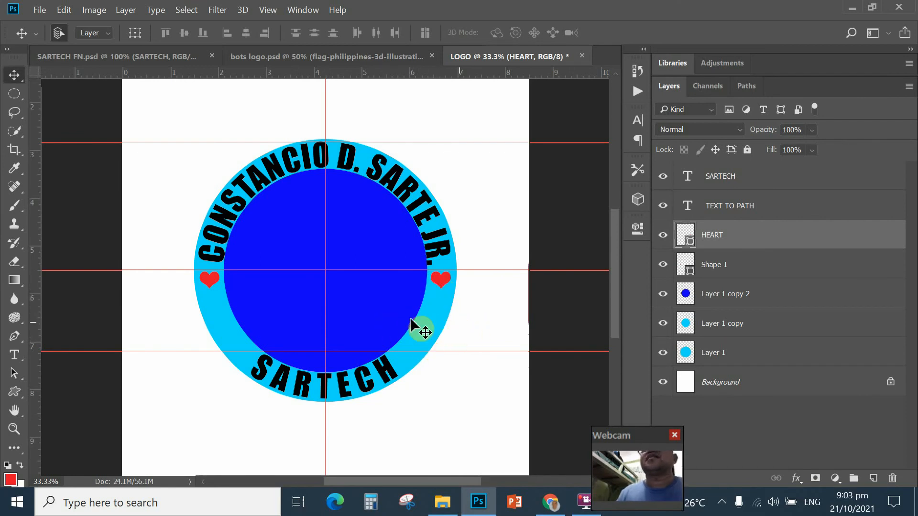
pyautogui.keyDown('shift'); pyautogui.click(686, 270); pyautogui.keyUp('shift')
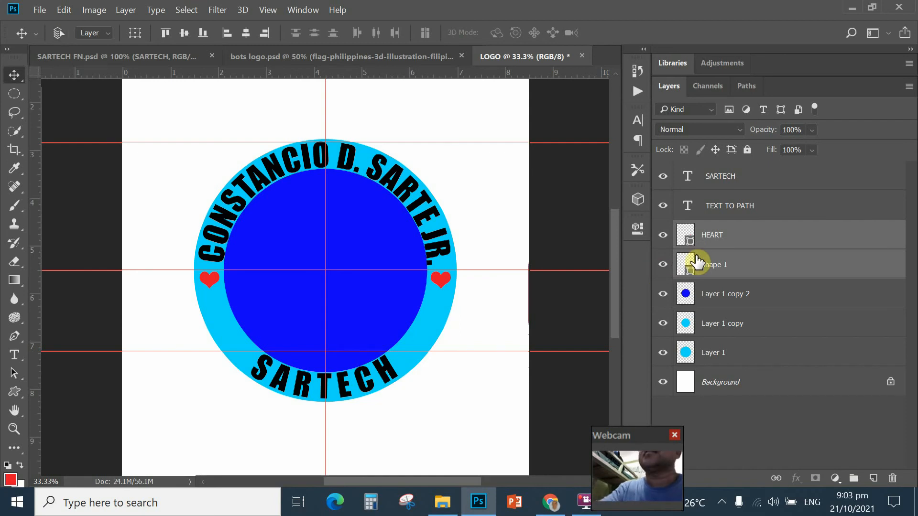
# Step: Duplicate the heart pair twice, moving copies lower and undoing the misplaced moves
pyautogui.hotkey('ctrl', 'j')
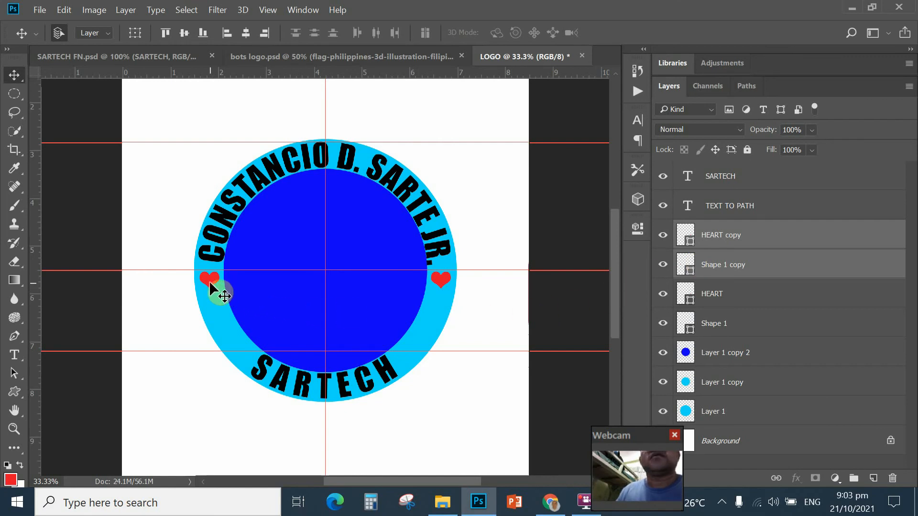
pyautogui.moveTo(210, 286); pyautogui.dragTo(216, 314)
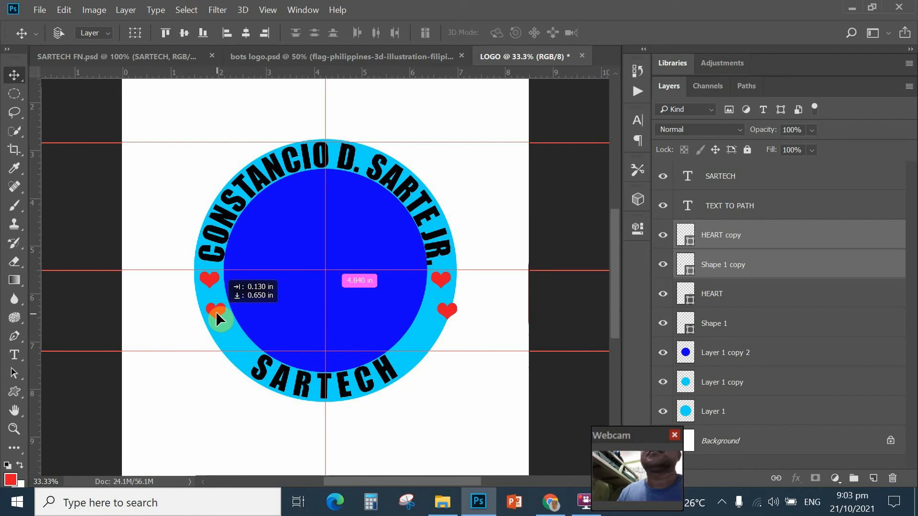
pyautogui.moveTo(217, 313); pyautogui.dragTo(217, 312)
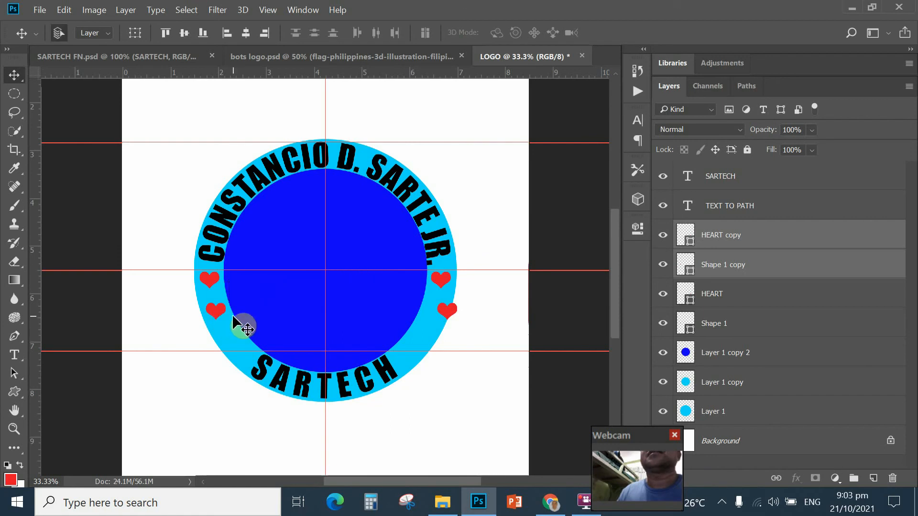
pyautogui.hotkey('ctrl', 'j')
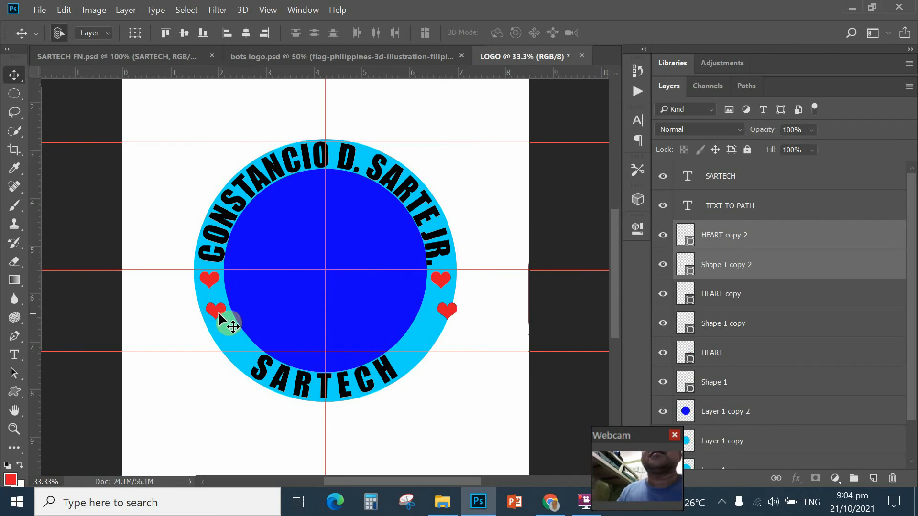
pyautogui.moveTo(219, 317); pyautogui.dragTo(447, 311)
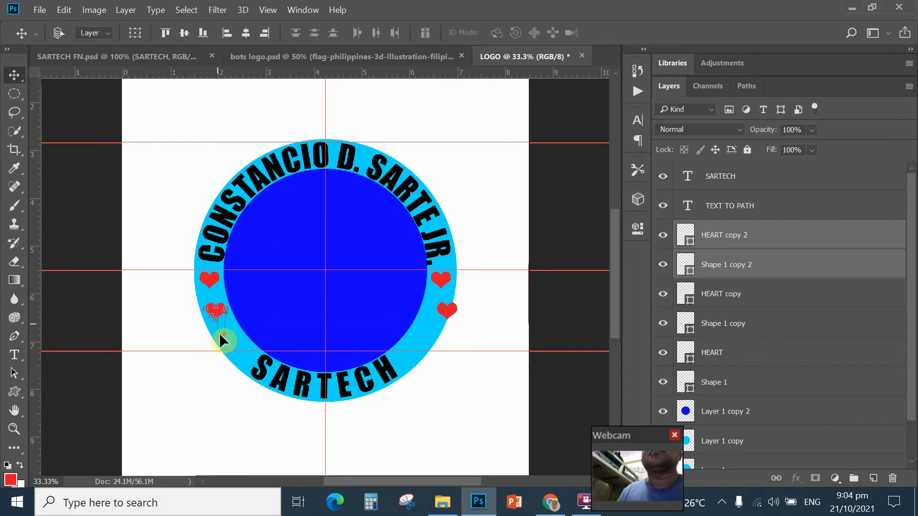
pyautogui.click(64, 9)
pyautogui.click(107, 27)
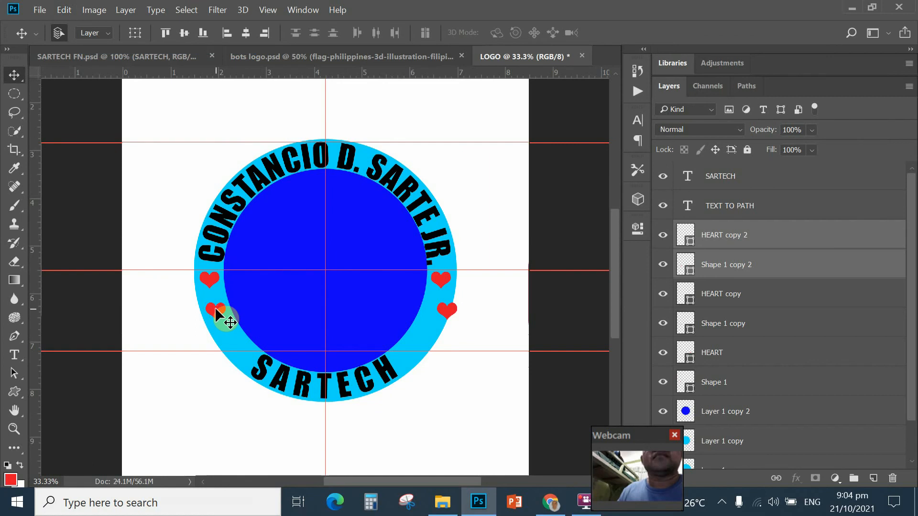
pyautogui.moveTo(215, 315); pyautogui.dragTo(214, 313)
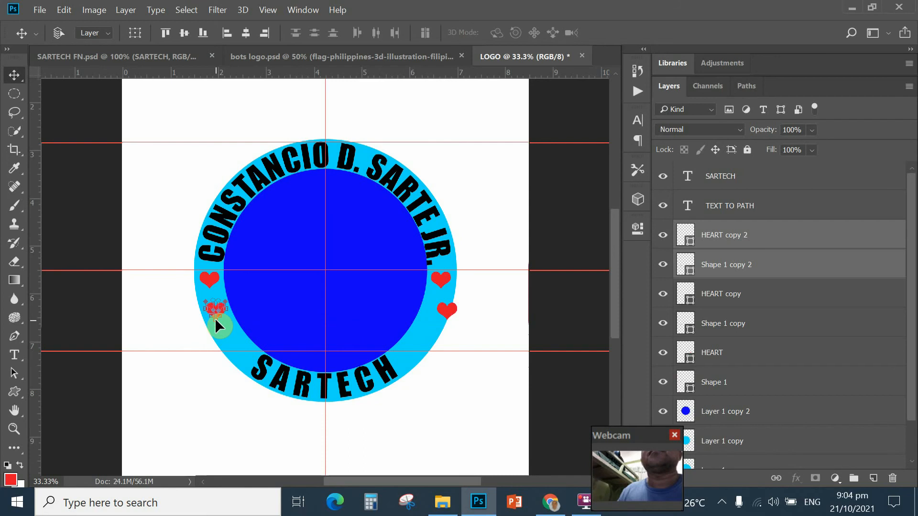
pyautogui.click(64, 10)
pyautogui.click(110, 43)
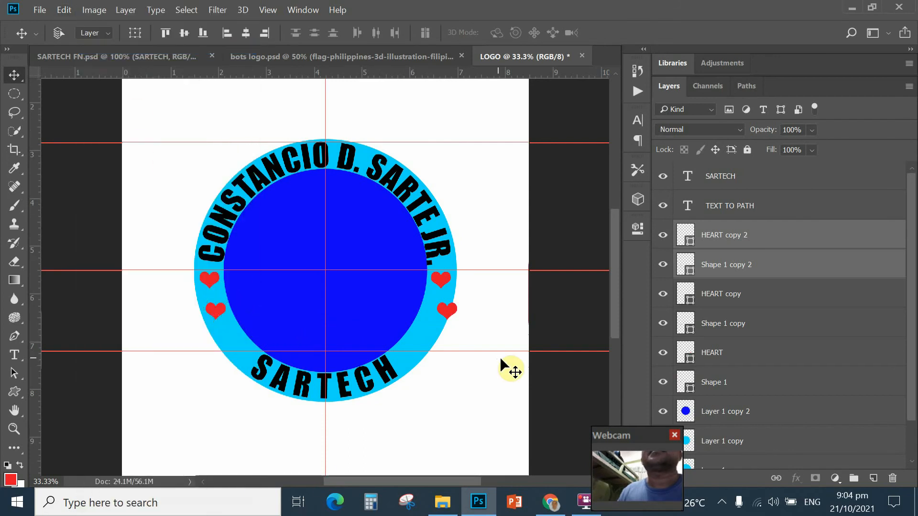
# Step: Reposition the lower heart copies further down both sides of the ring, three per side
pyautogui.click(361, 328)
pyautogui.click(437, 313)
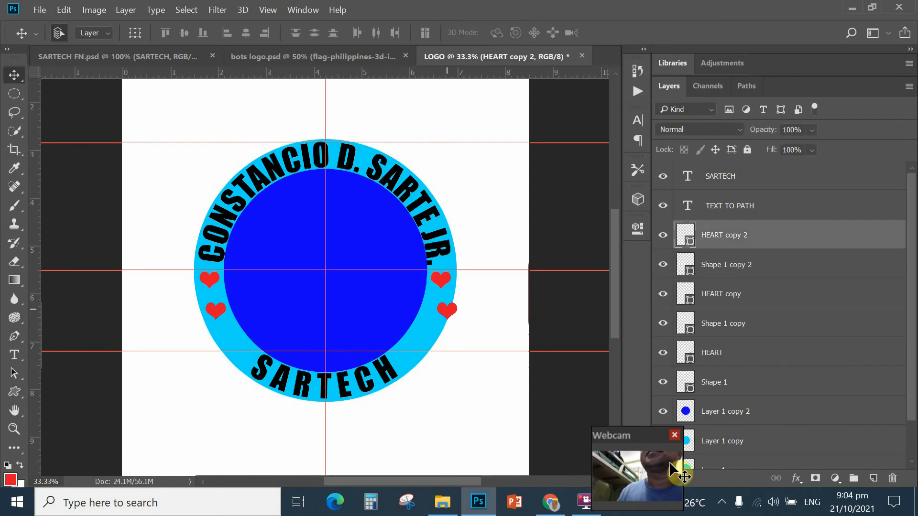
pyautogui.moveTo(447, 309); pyautogui.dragTo(436, 305)
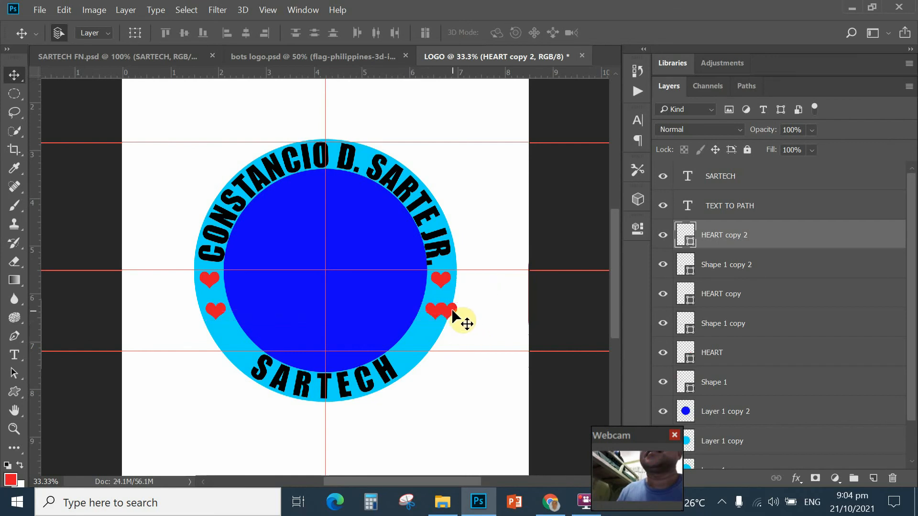
pyautogui.click(451, 313)
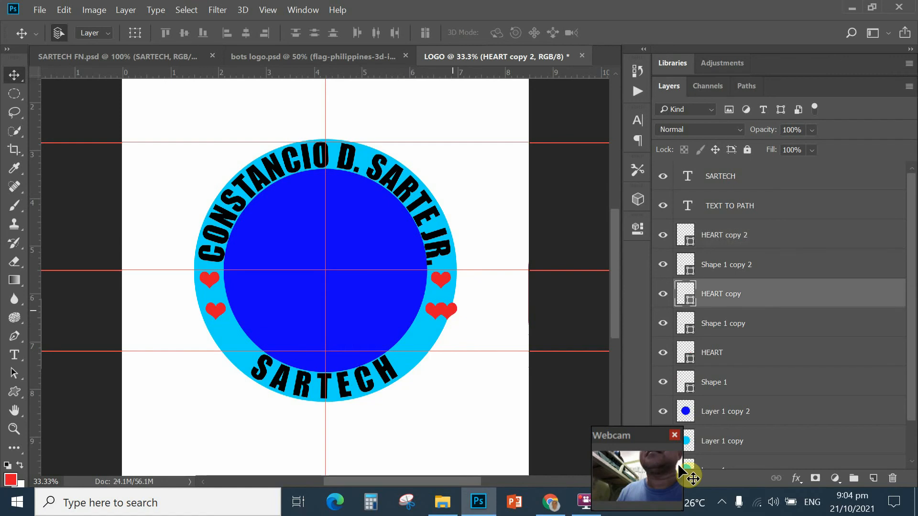
pyautogui.moveTo(448, 317); pyautogui.dragTo(423, 343)
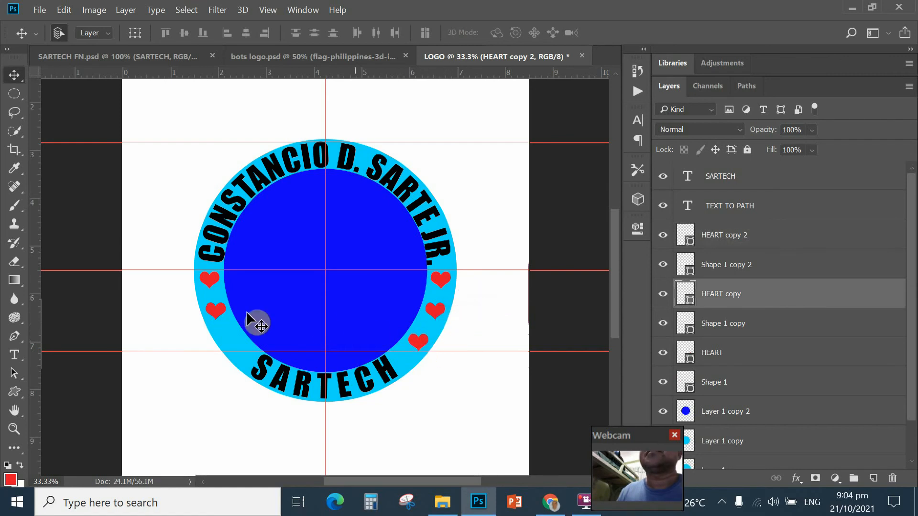
pyautogui.moveTo(218, 312); pyautogui.dragTo(232, 339)
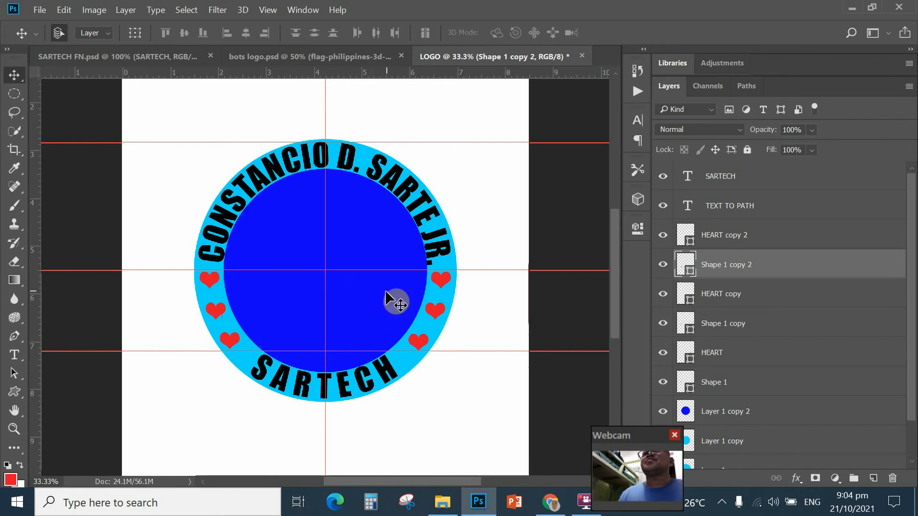
pyautogui.moveTo(914, 262); pyautogui.dragTo(913, 325)
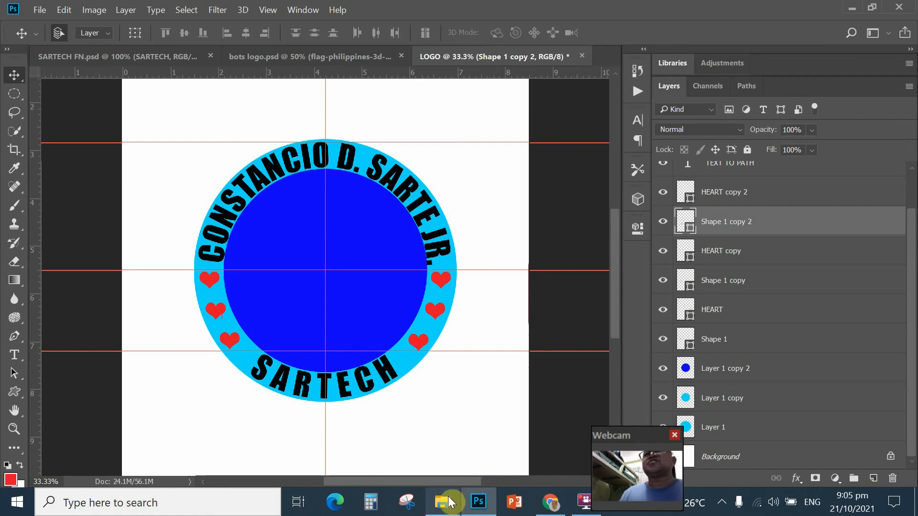
# Step: Go to '! Computer hardware photos' on Local Disk (D:) and open the portrait 17865 (1)
pyautogui.moveTo(444, 505)
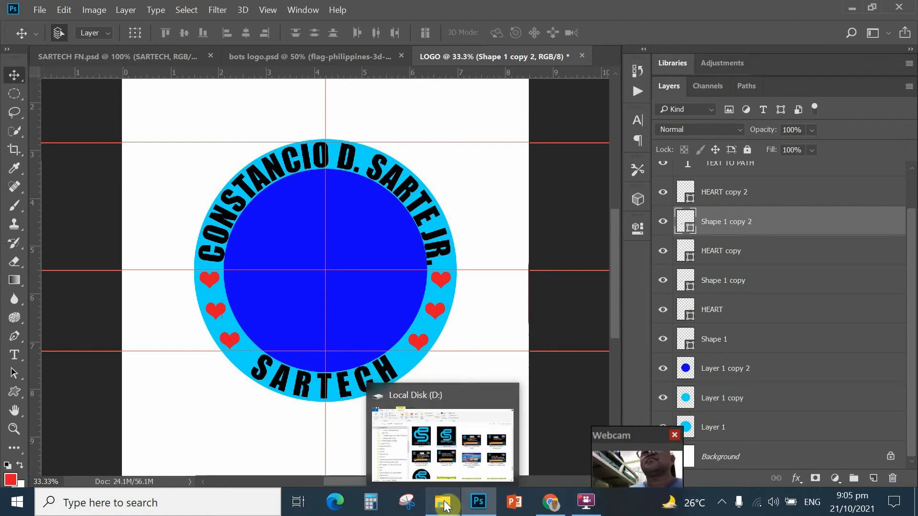
pyautogui.click(444, 505)
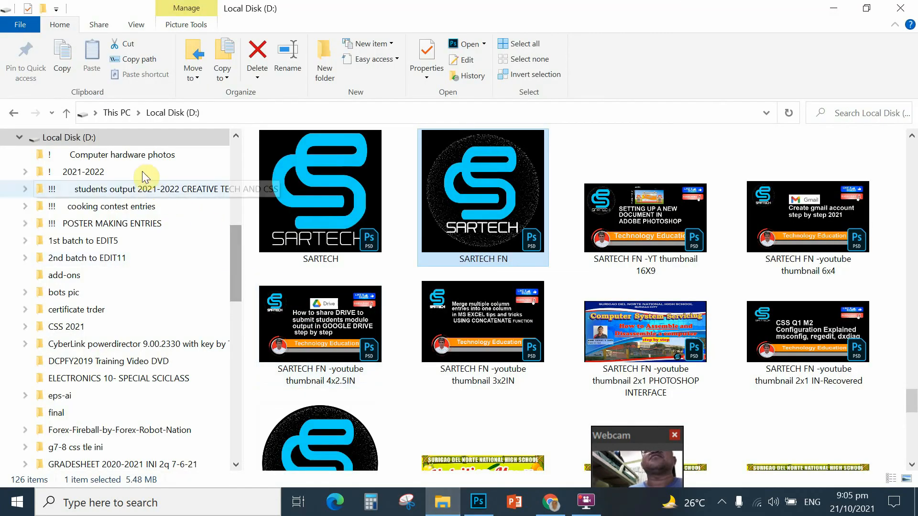
pyautogui.click(140, 155)
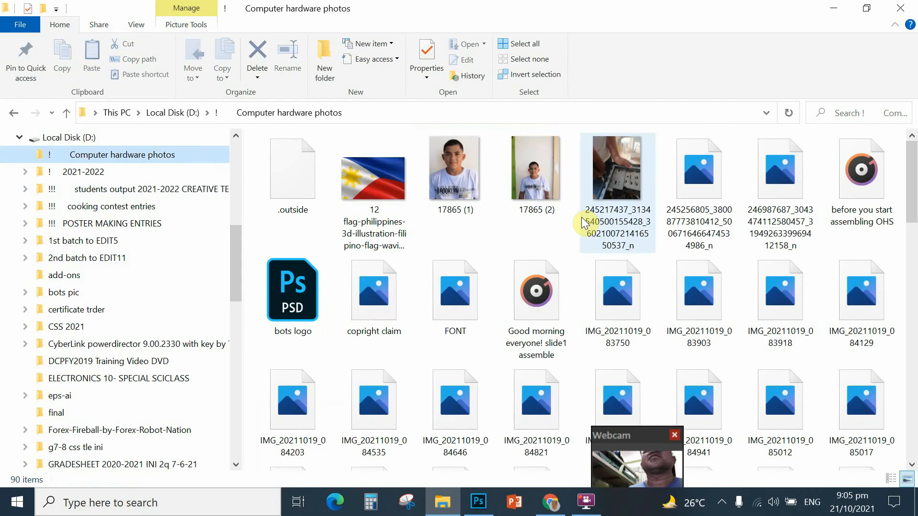
pyautogui.doubleClick(454, 174)
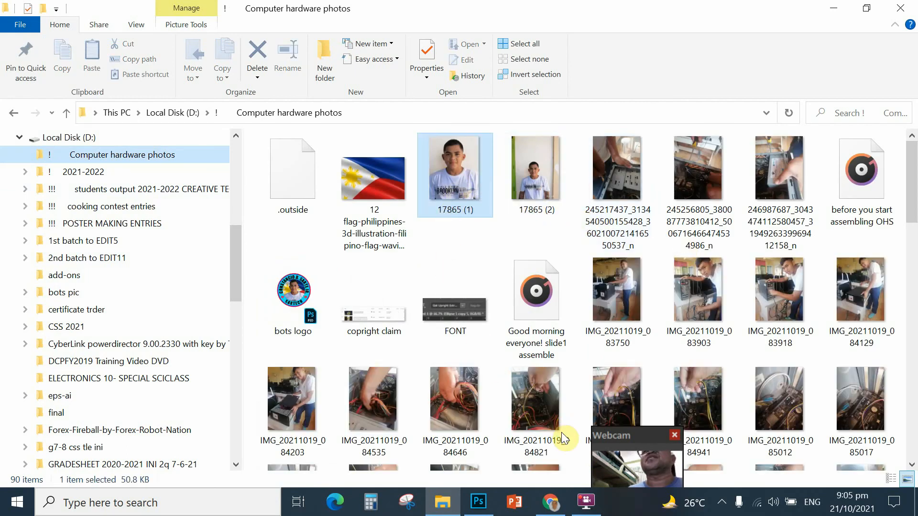
# Step: Place photo 17865 (1) into the LOGO document, scaled to 277.24% and nudged lower over the disc
pyautogui.moveTo(474, 378); pyautogui.dragTo(368, 358)
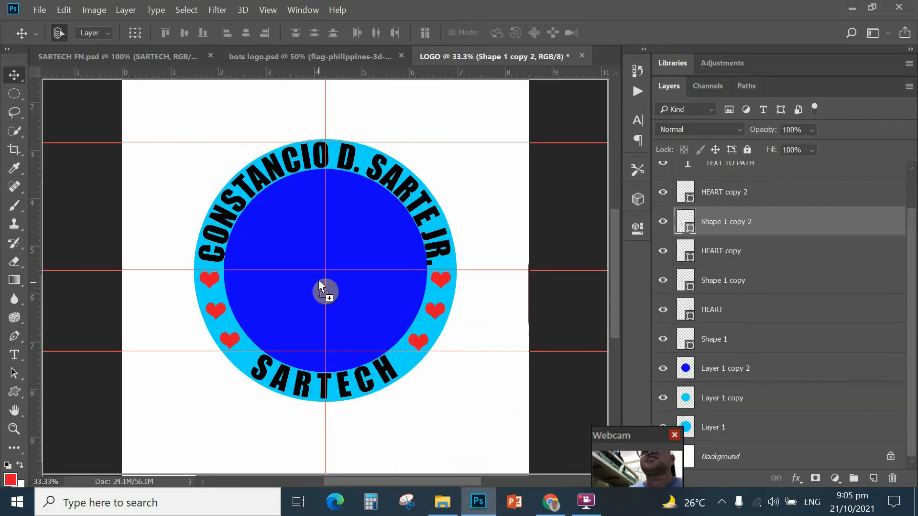
pyautogui.moveTo(318, 275); pyautogui.dragTo(481, 419)
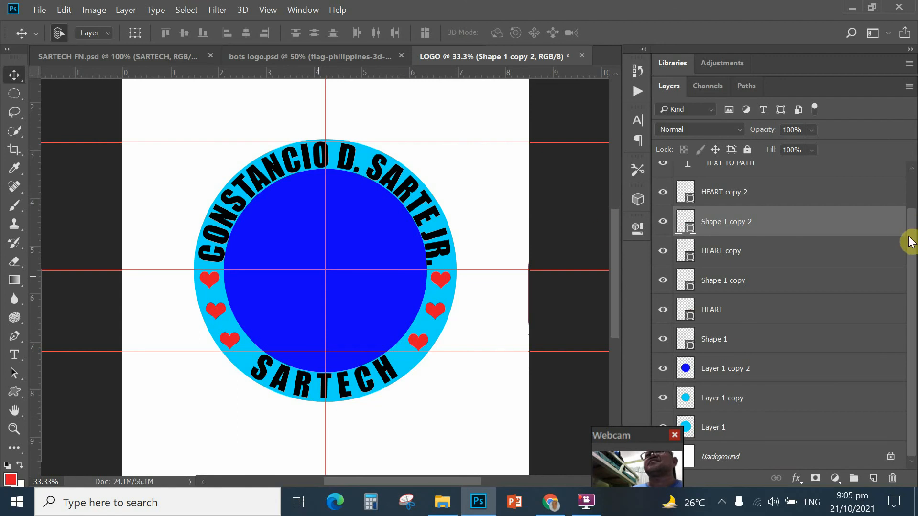
pyautogui.hotkey('ctrl', 't')
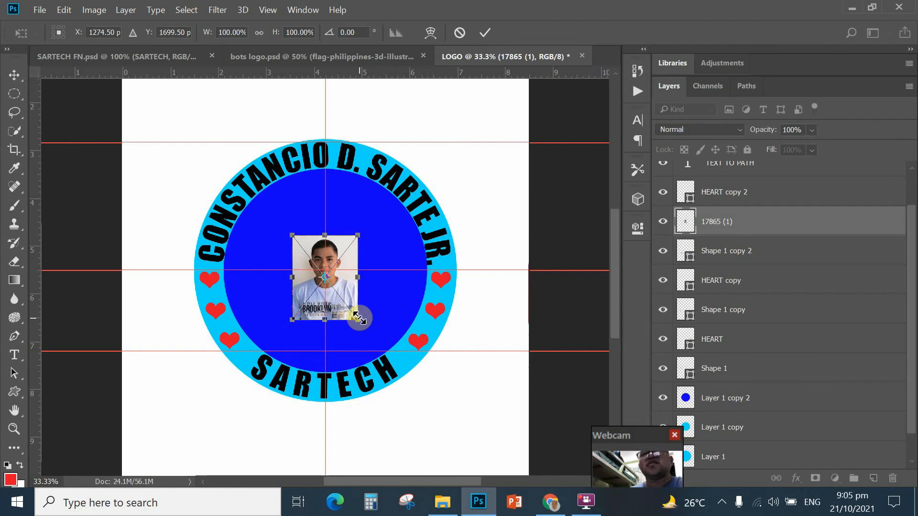
pyautogui.moveTo(358, 319); pyautogui.dragTo(388, 410)
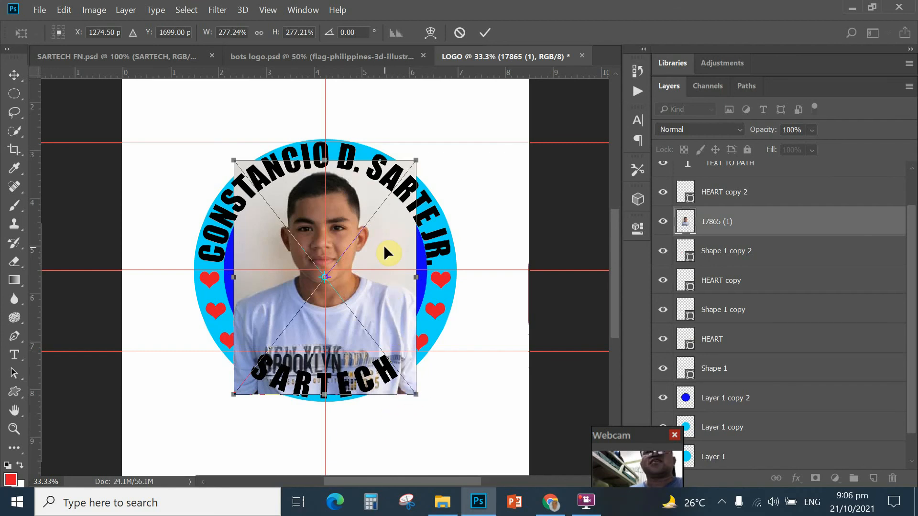
pyautogui.moveTo(384, 245); pyautogui.dragTo(382, 258)
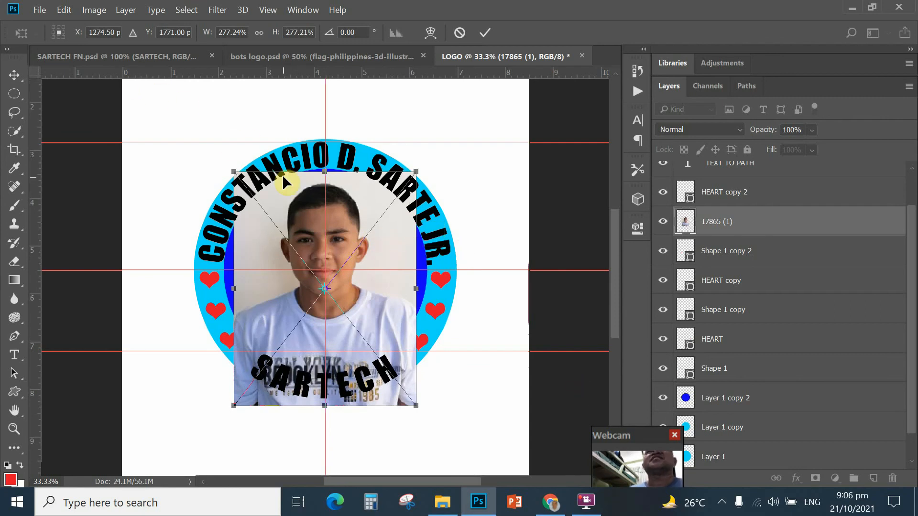
pyautogui.press('Return')
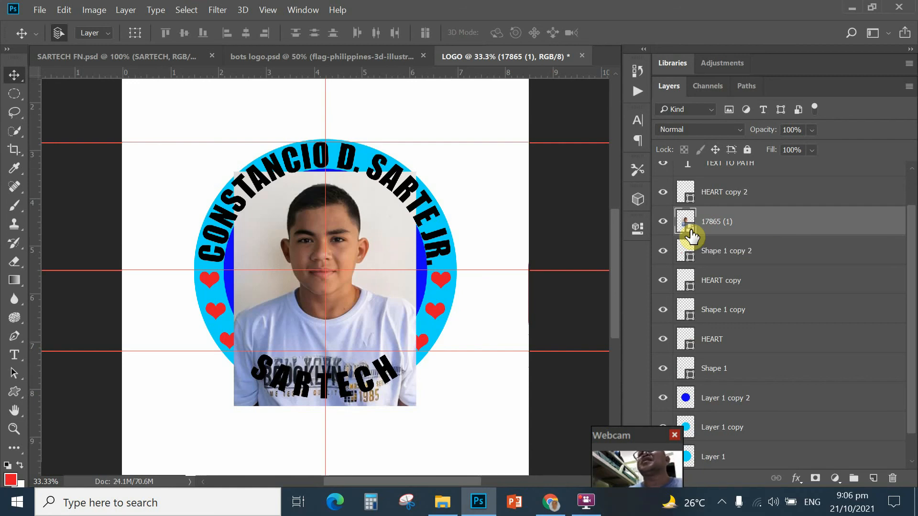
# Step: Rasterize the 17865 (1) layer from its Layers panel context menu
pyautogui.rightClick(719, 223)
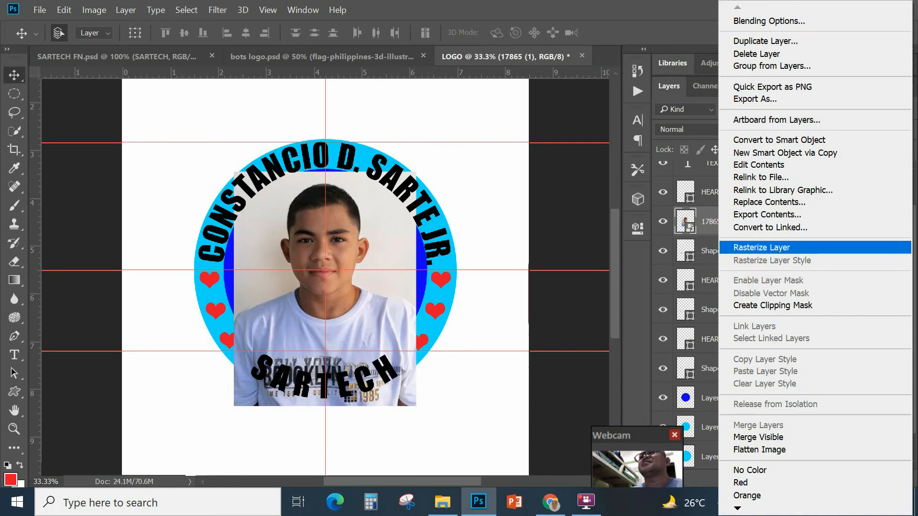
pyautogui.click(722, 247)
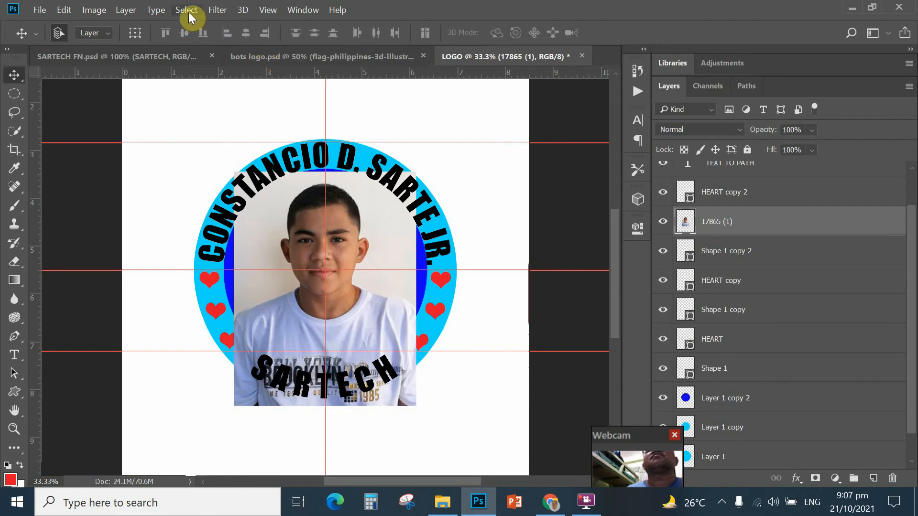
# Step: Run Select Subject on the portrait and zoom in twice to check the boy's outline
pyautogui.hotkey('alt', 's')
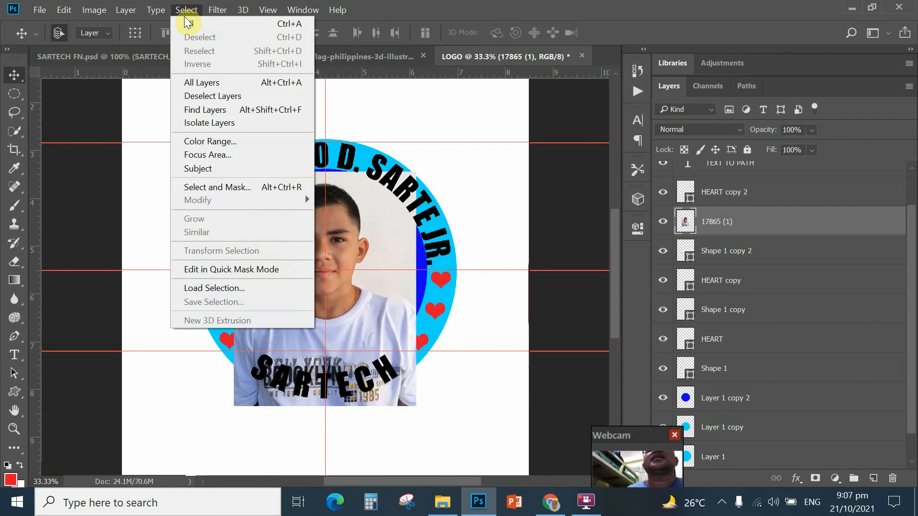
pyautogui.click(196, 169)
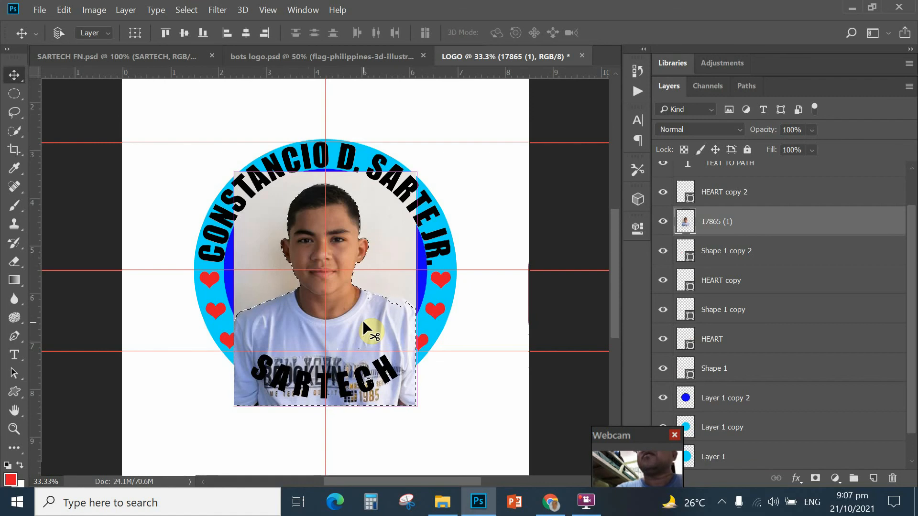
pyautogui.hotkey('ctrl', '+')
pyautogui.hotkey('ctrl', '+')
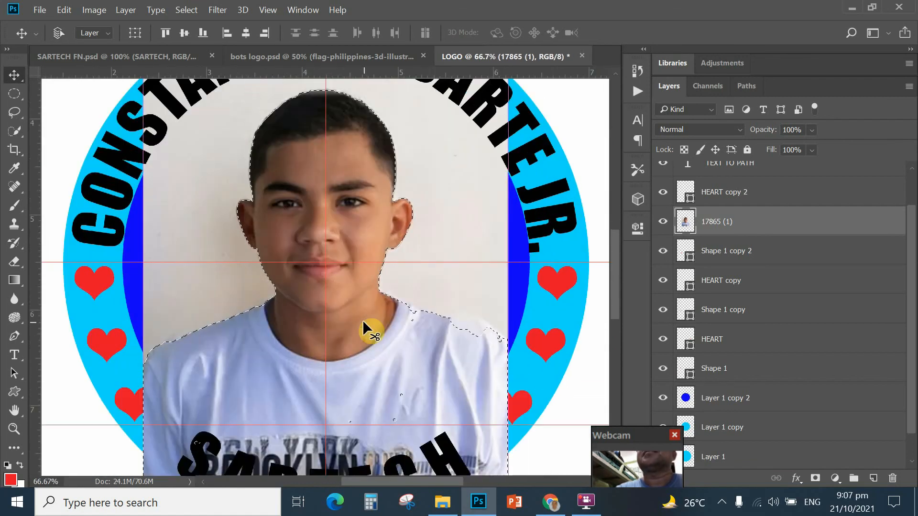
pyautogui.hotkey('ctrl', '+')
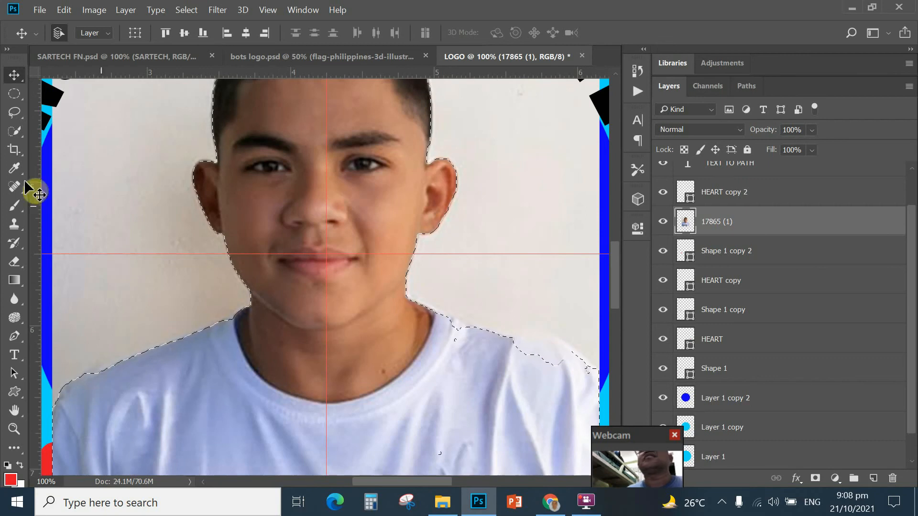
# Step: Add the right shoulder collar notch to the selection with Quick Selection, then zoom back out
pyautogui.click(14, 135)
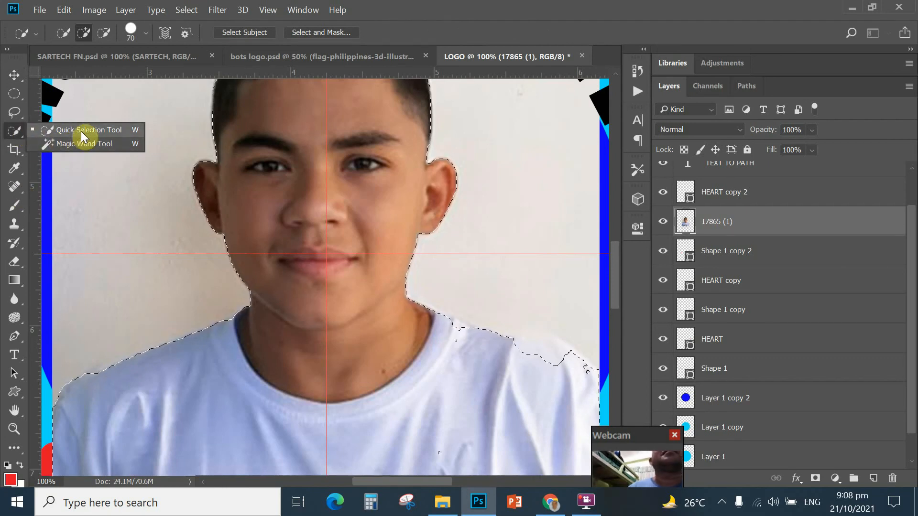
pyautogui.click(121, 191)
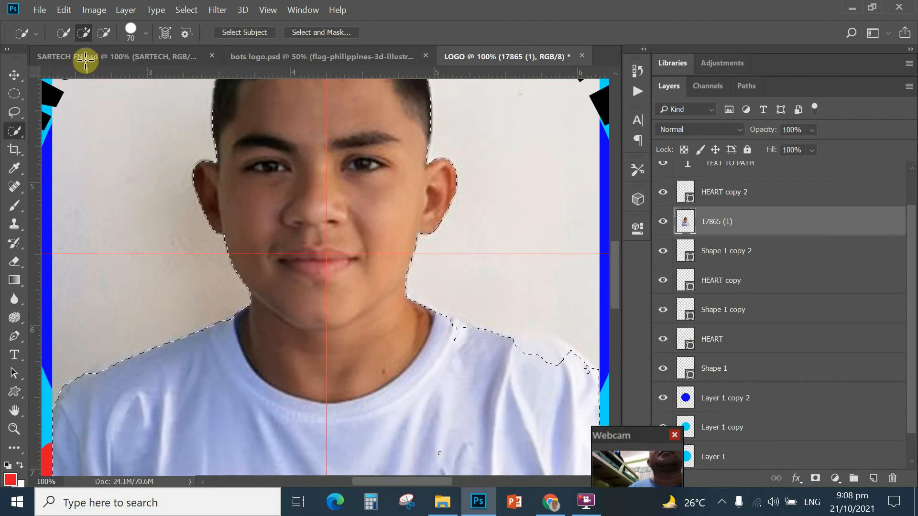
pyautogui.click(86, 34)
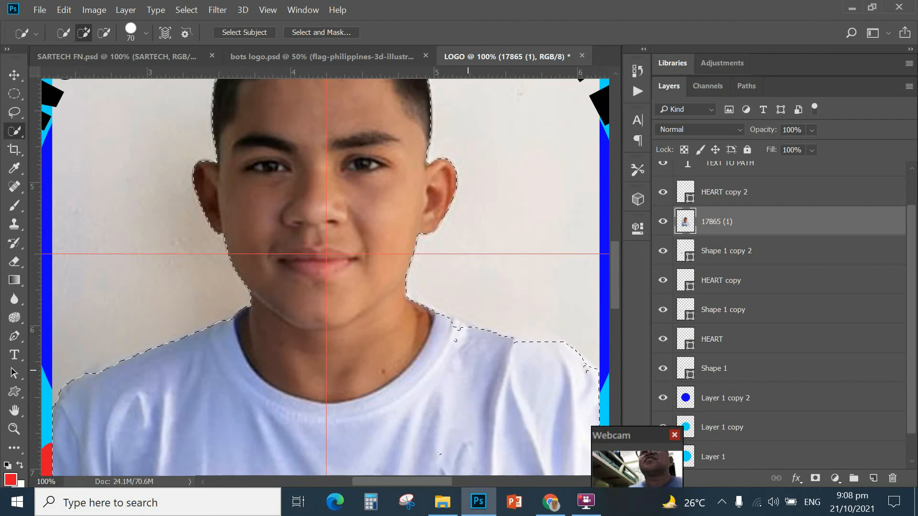
pyautogui.click(448, 344)
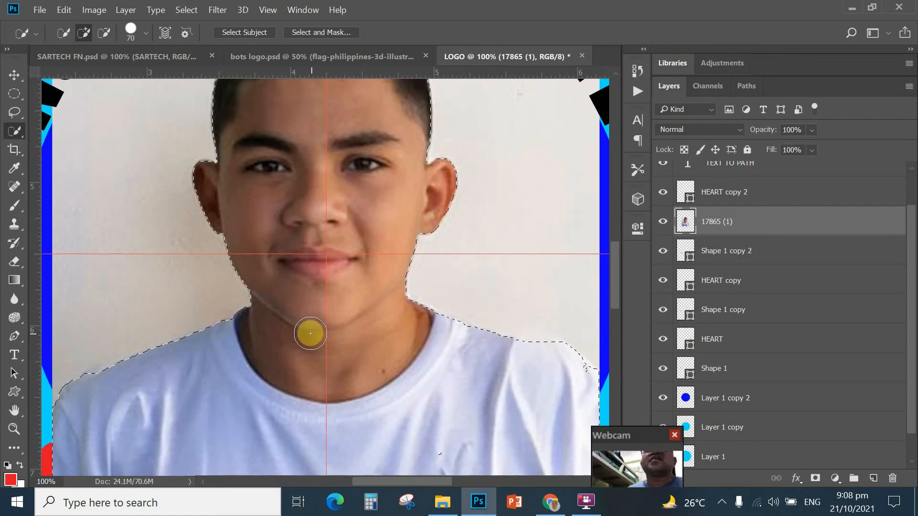
pyautogui.hotkey('ctrl', '-')
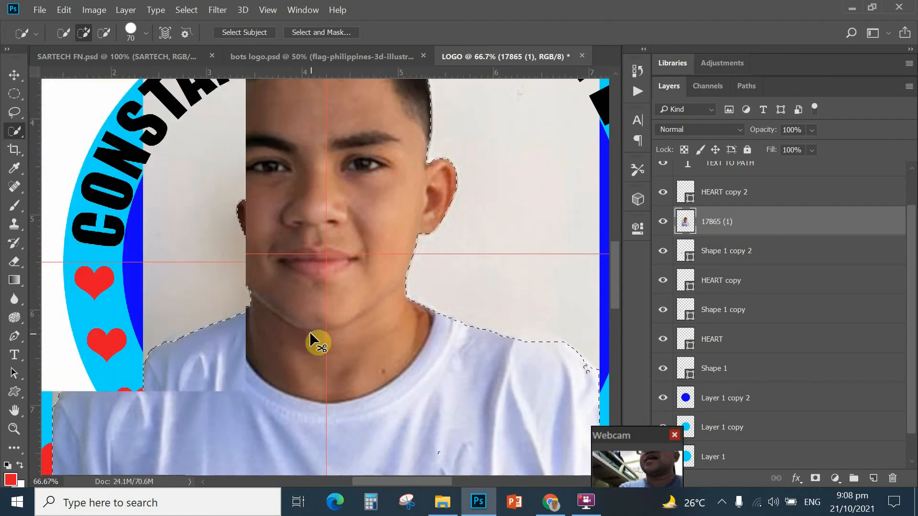
pyautogui.hotkey('ctrl', '-')
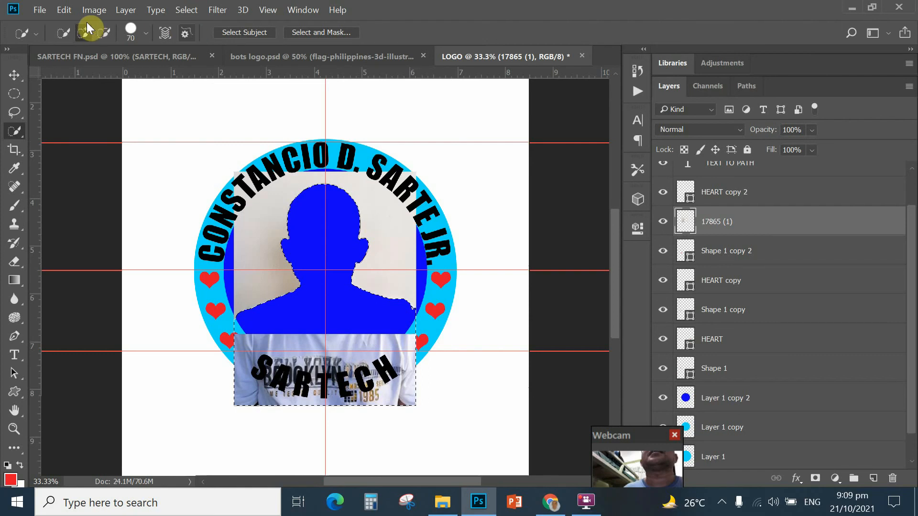
# Step: Step back to restore the boy, then invert the selection and delete the photo background
pyautogui.click(64, 9)
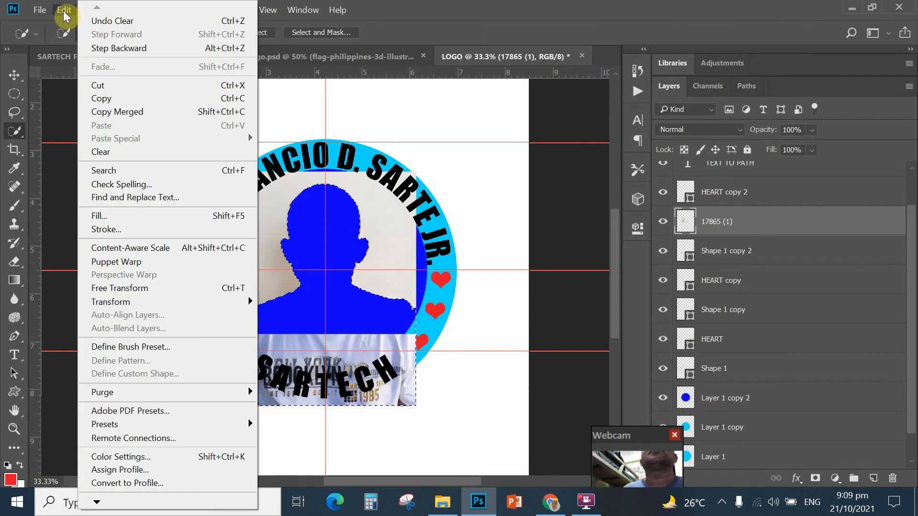
pyautogui.click(100, 48)
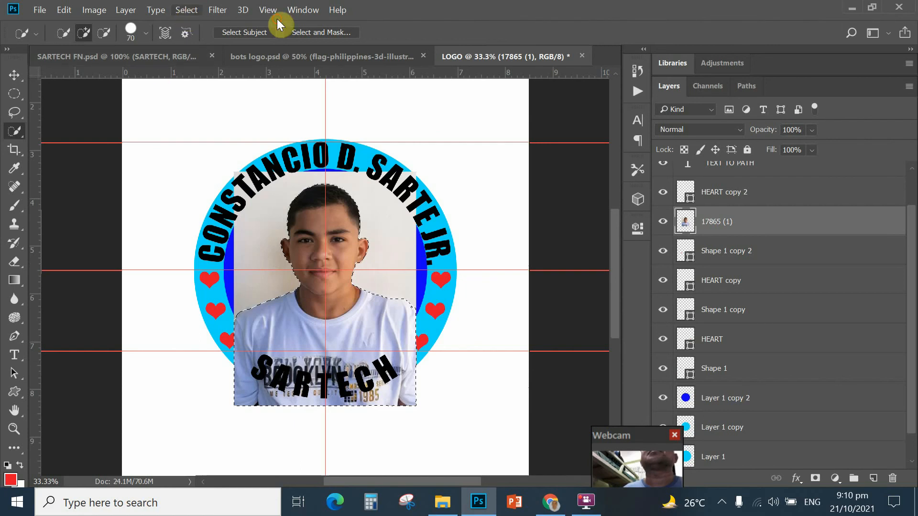
pyautogui.click(186, 10)
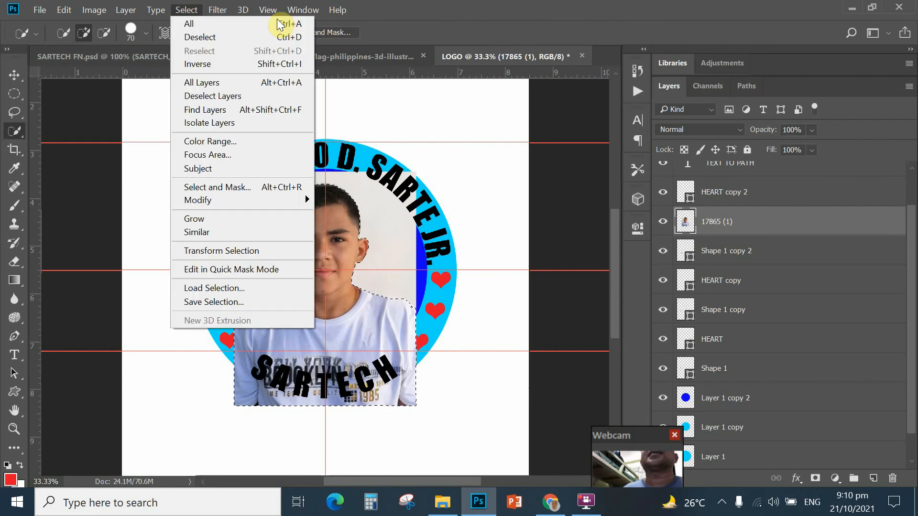
pyautogui.click(209, 67)
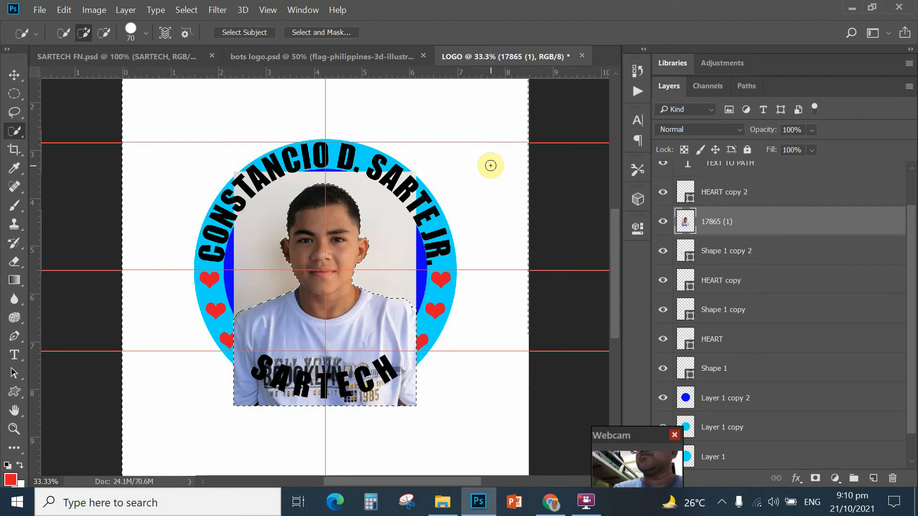
pyautogui.press('Delete')
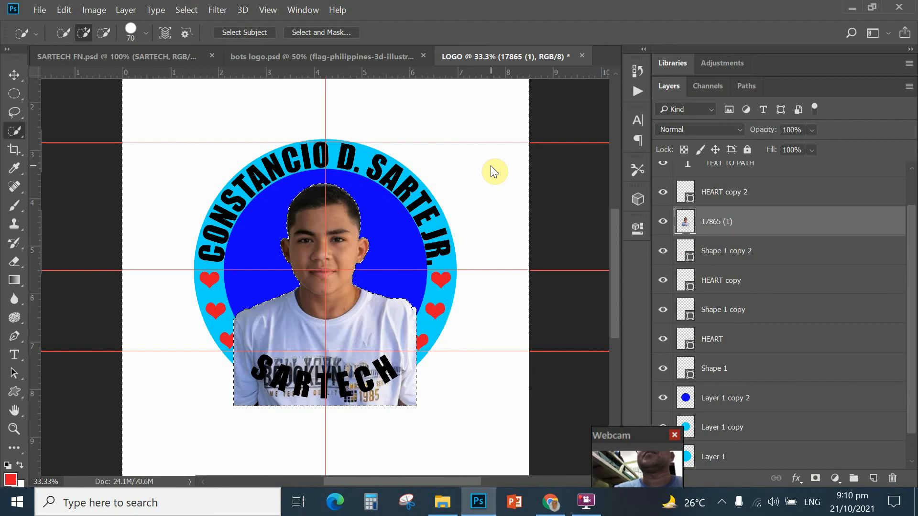
pyautogui.click(184, 12)
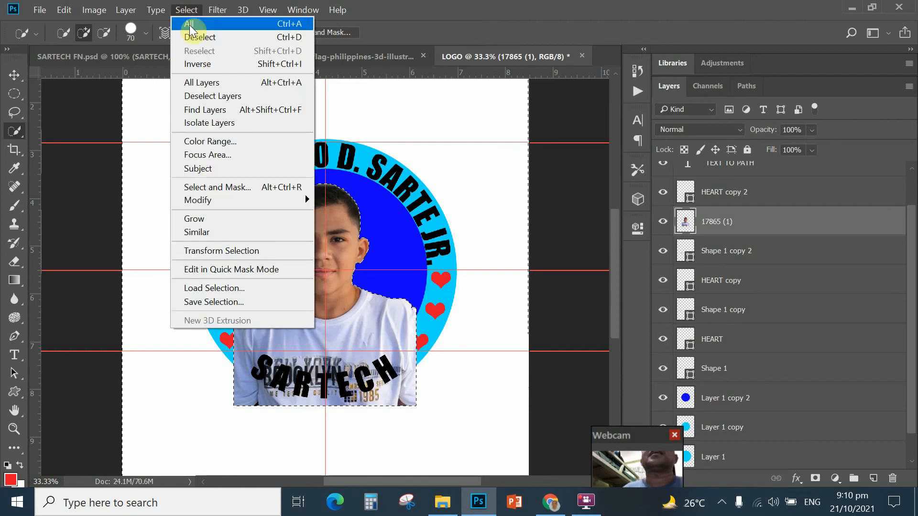
# Step: Deselect, then load Layer 1 copy 2's blue circle as a selection from its thumbnail
pyautogui.click(288, 48)
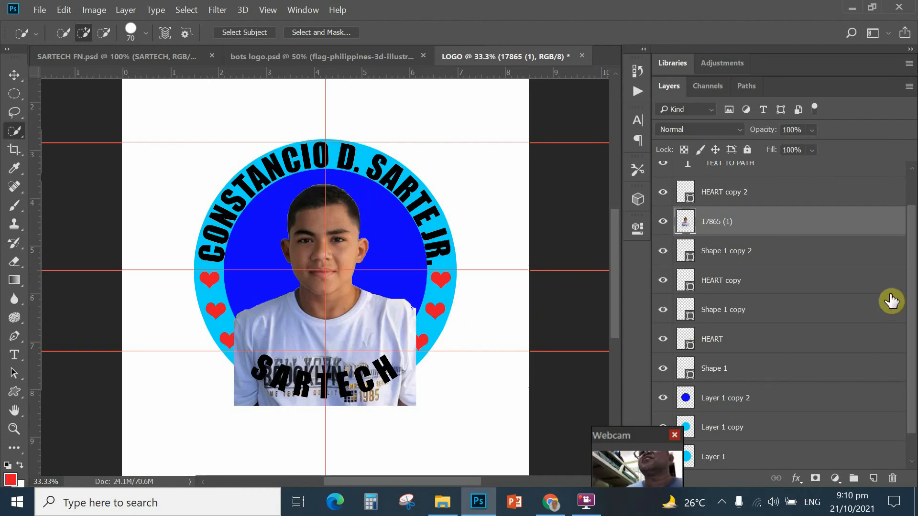
pyautogui.scroll(-1, 913, 313)
pyautogui.scroll(-1, 913, 313)
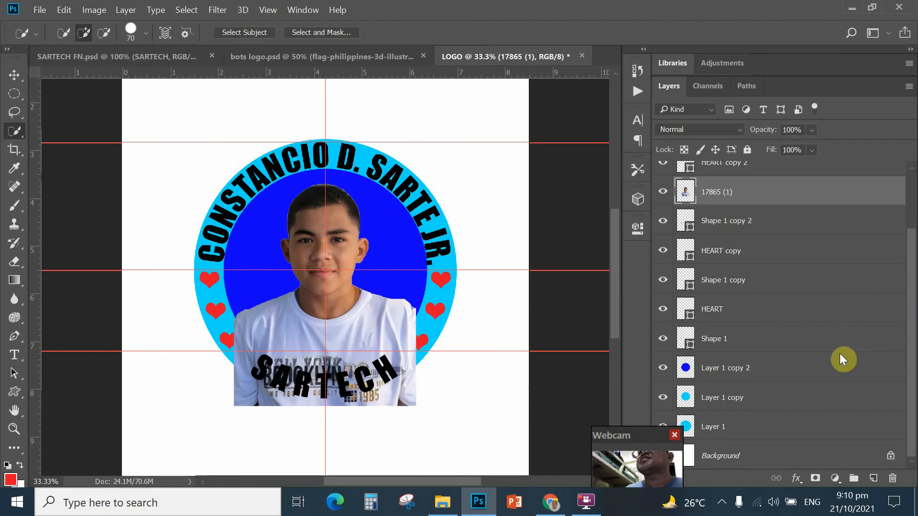
pyautogui.keyDown('ctrl'); pyautogui.click(685, 368); pyautogui.keyUp('ctrl')
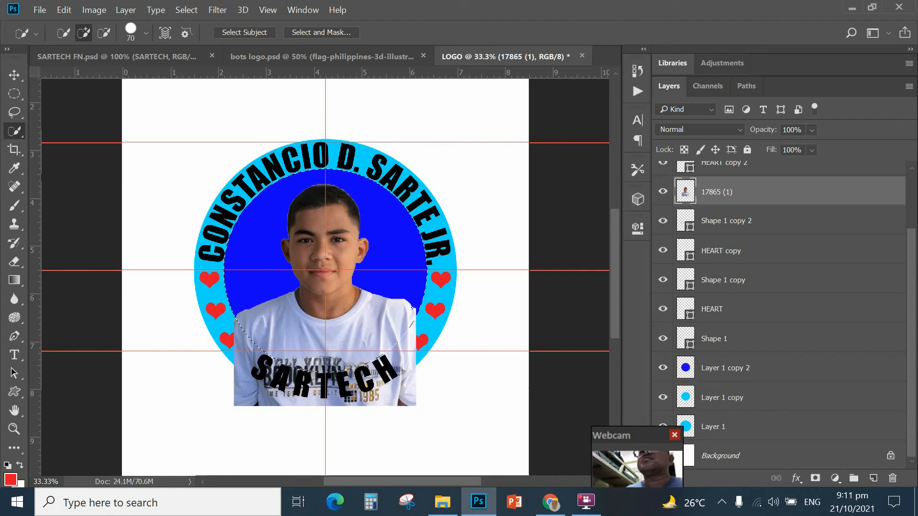
pyautogui.click(686, 368)
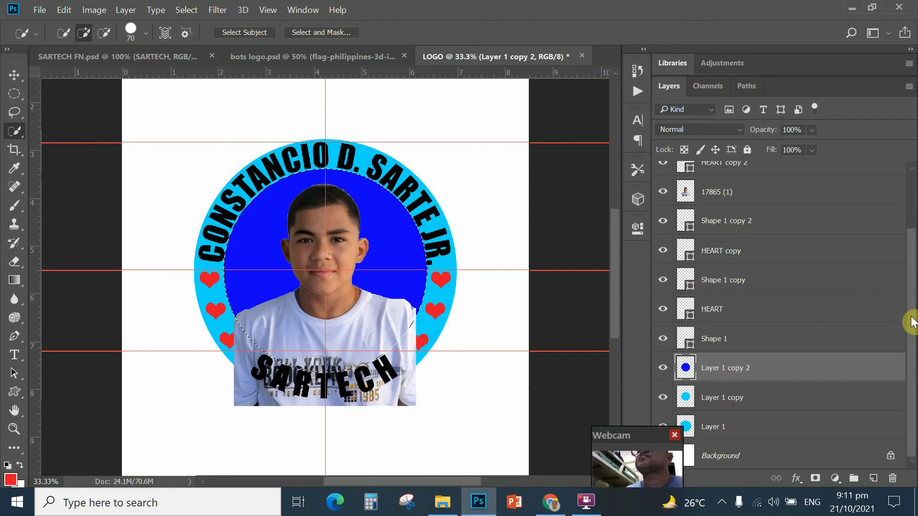
pyautogui.moveTo(911, 322); pyautogui.dragTo(913, 262)
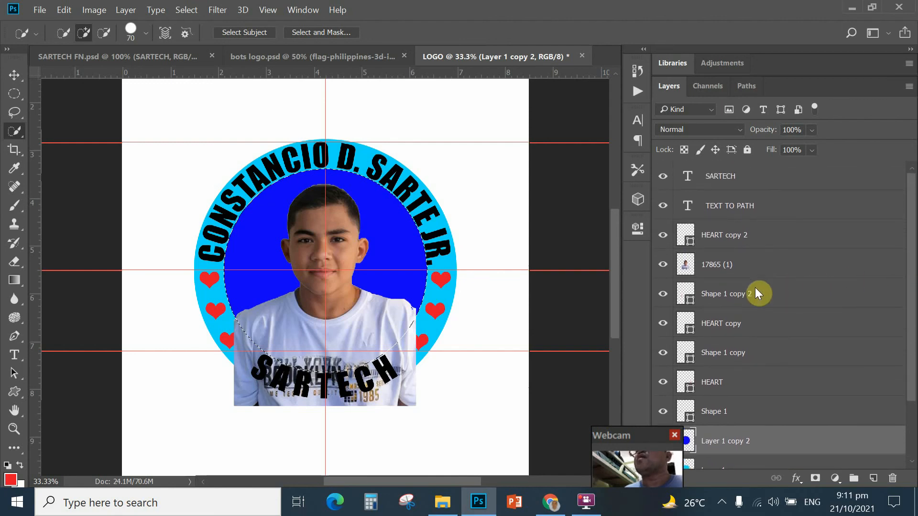
# Step: On layer 17865 (1), undo a mistaken delete, invert the circle selection and delete the outside
pyautogui.click(687, 269)
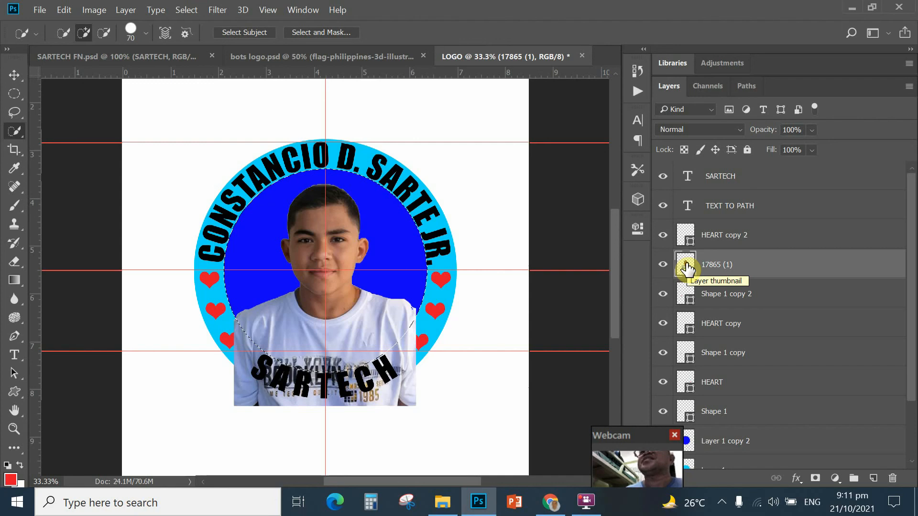
pyautogui.press('Delete')
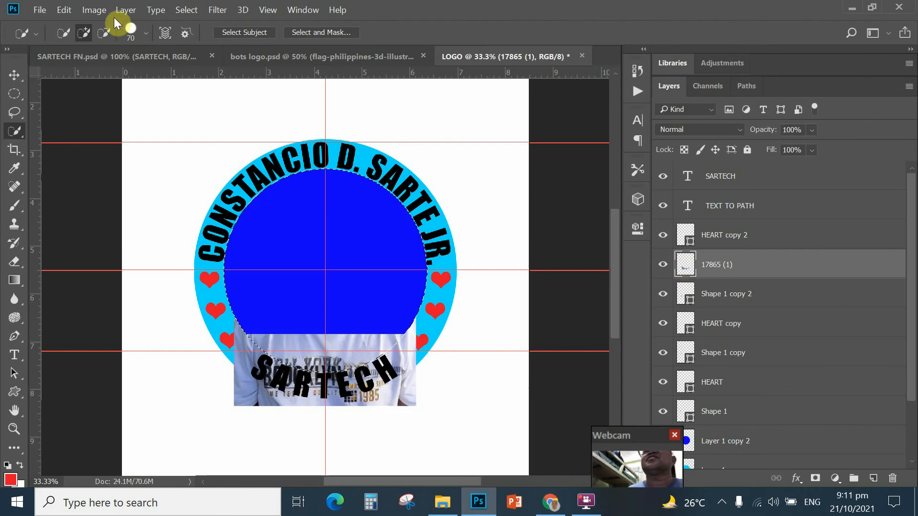
pyautogui.click(64, 11)
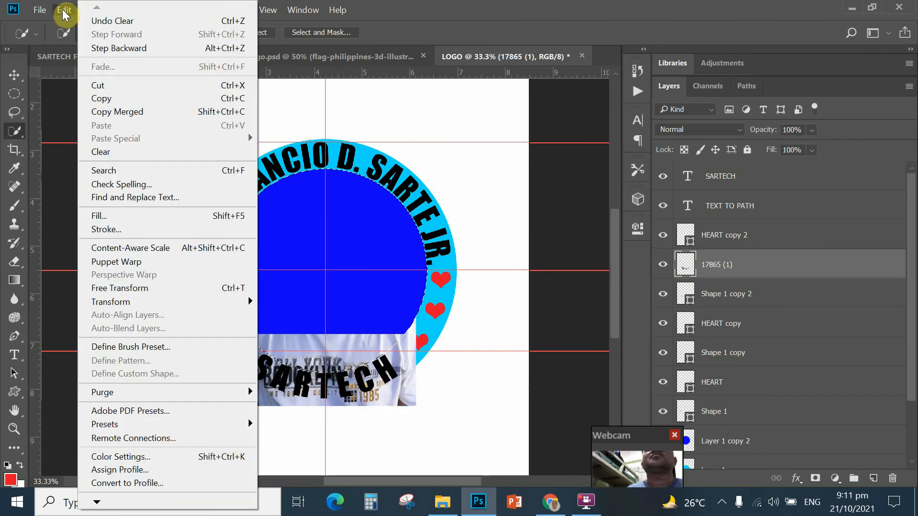
pyautogui.click(109, 48)
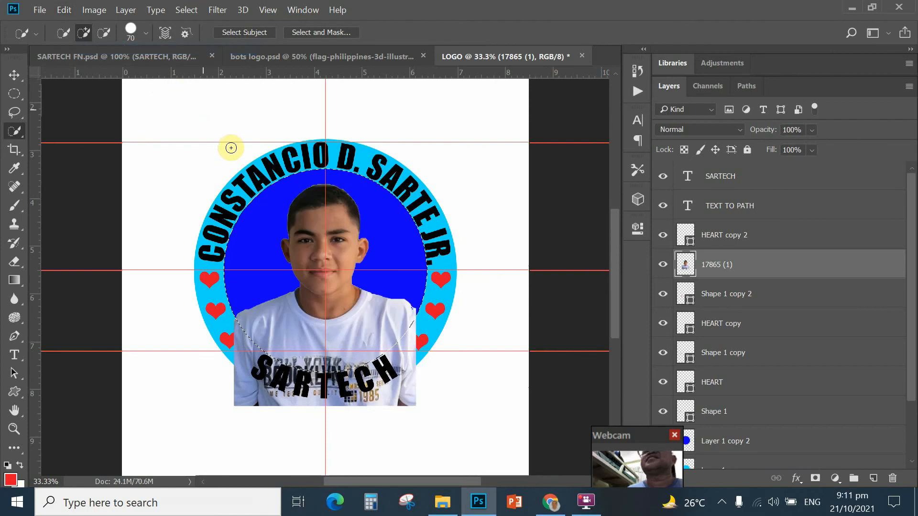
pyautogui.click(187, 11)
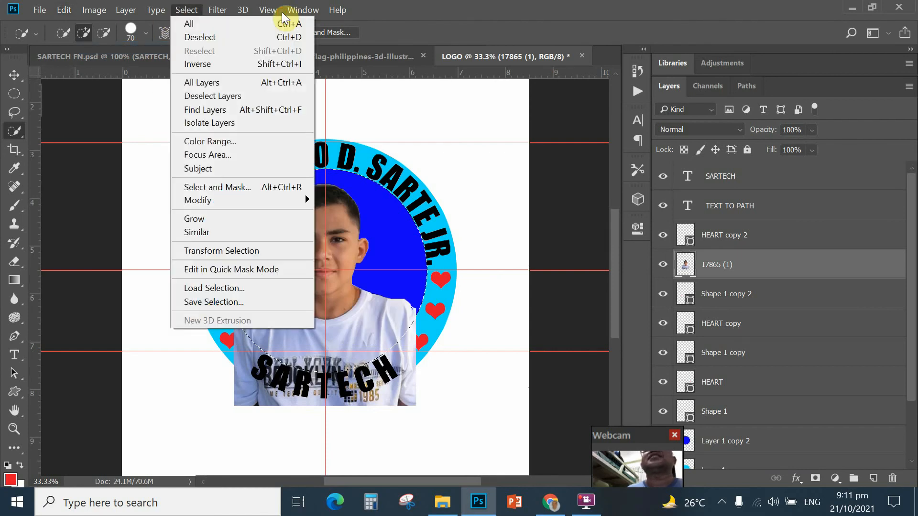
pyautogui.click(200, 64)
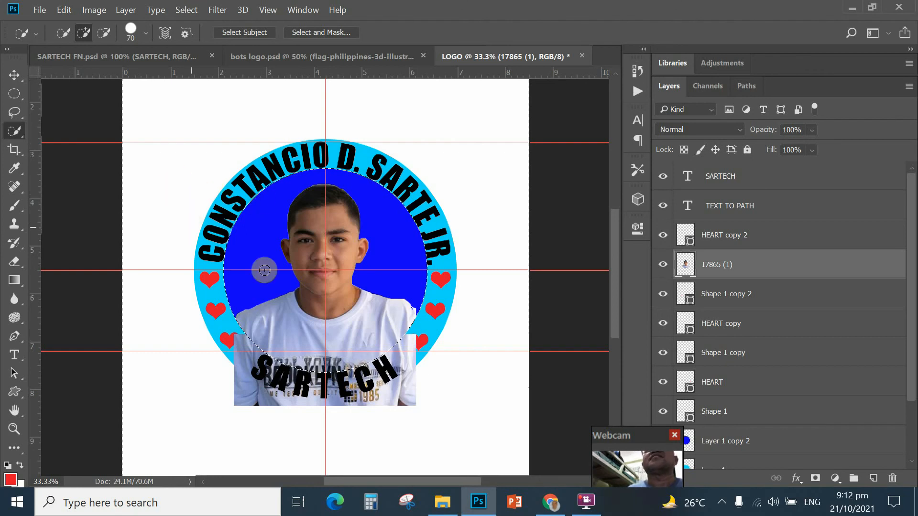
pyautogui.press('Delete')
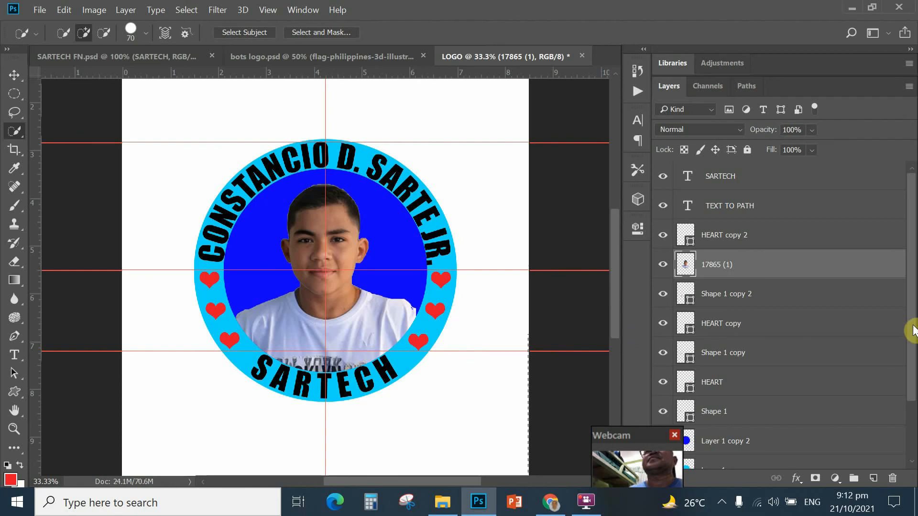
# Step: Select Layer 1 in the Layers panel and open its Blending Options
pyautogui.scroll(-1, 910, 362)
pyautogui.moveTo(911, 362); pyautogui.dragTo(907, 391)
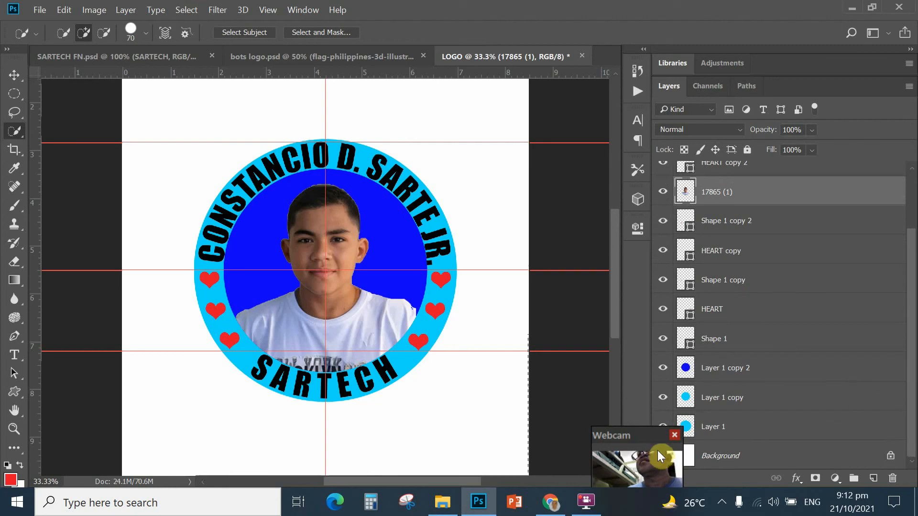
pyautogui.moveTo(635, 436); pyautogui.dragTo(605, 441)
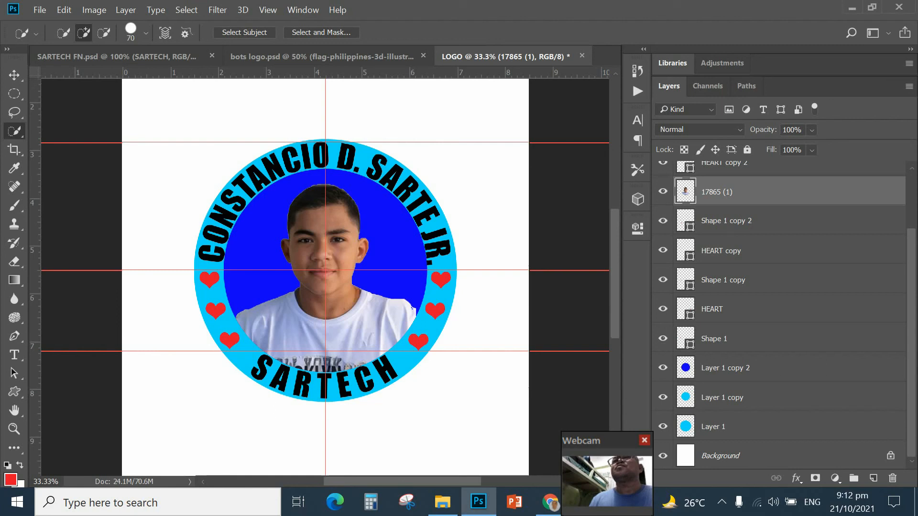
pyautogui.click(686, 398)
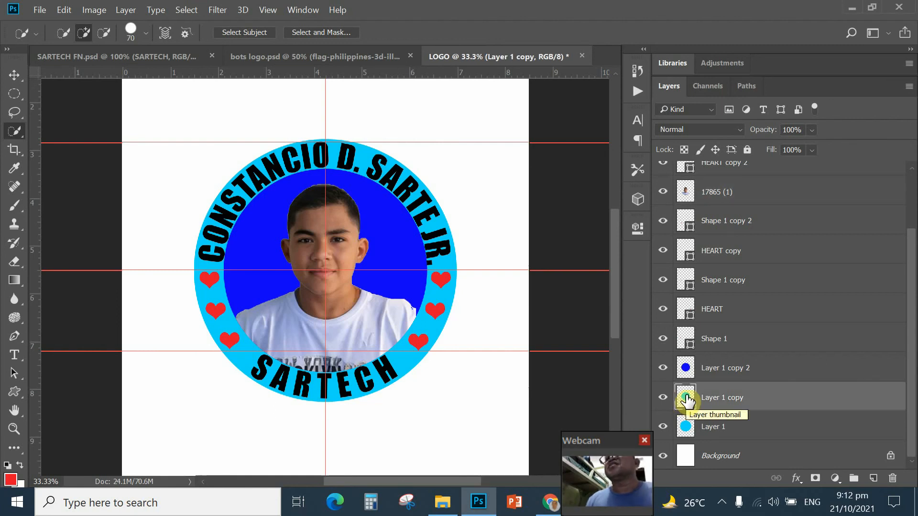
pyautogui.click(686, 426)
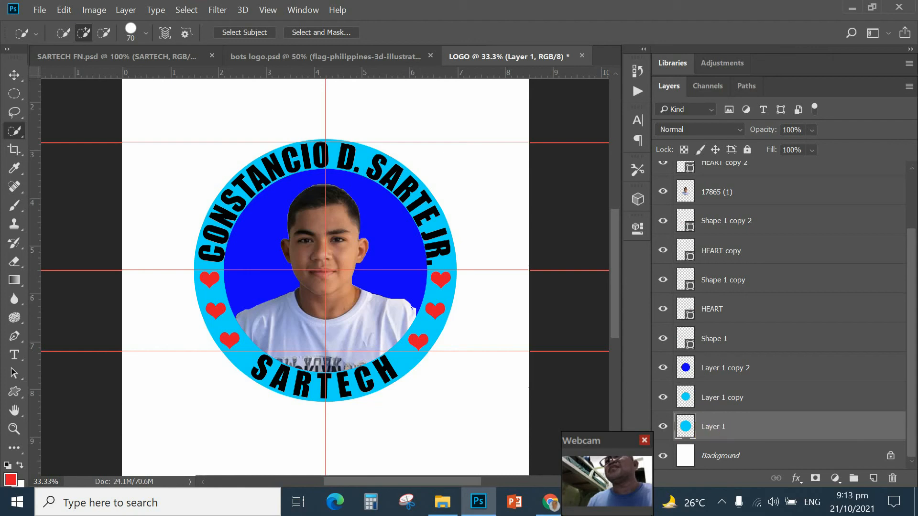
pyautogui.rightClick(717, 426)
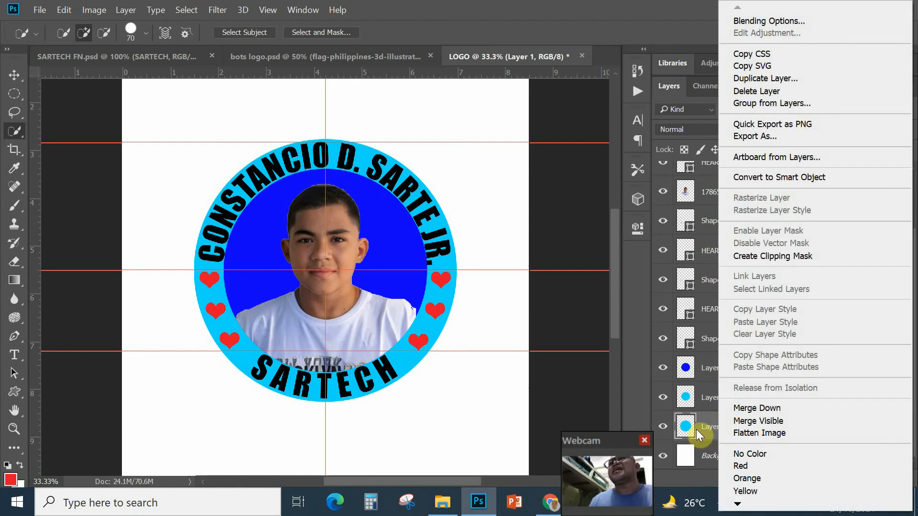
pyautogui.click(745, 20)
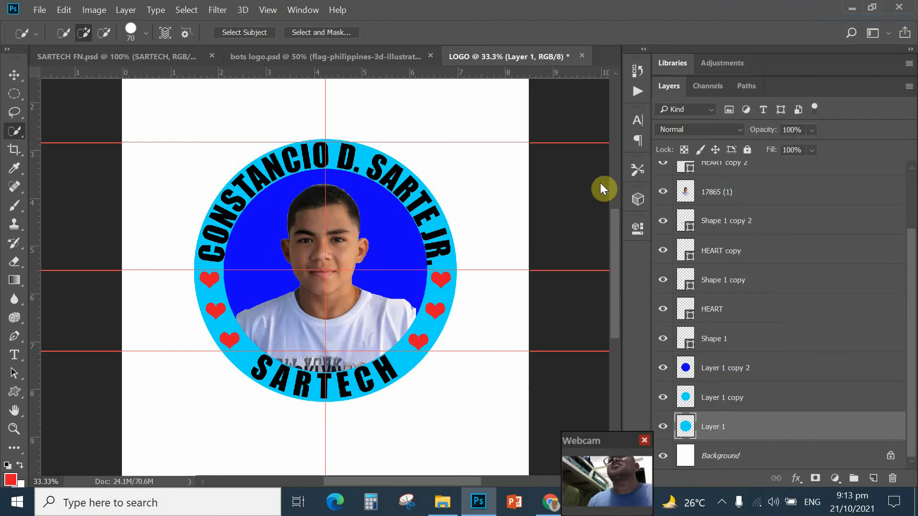
# Step: Enable a Stroke effect on Layer 1, initially trying a vivid blue colour
pyautogui.press('space')
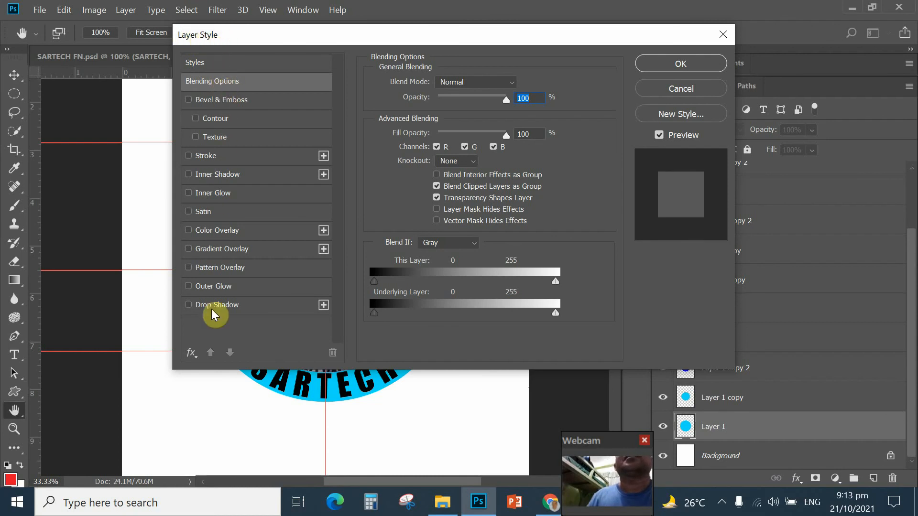
pyautogui.click(199, 159)
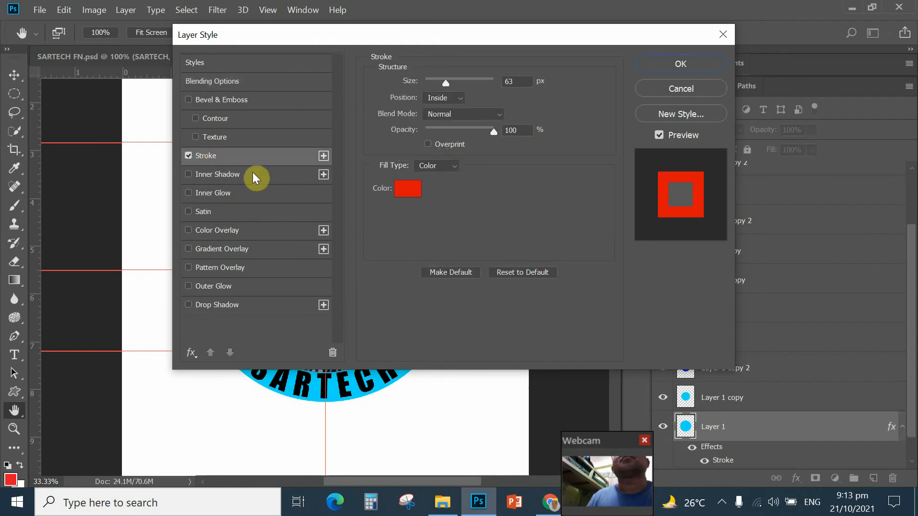
pyautogui.moveTo(460, 37)
pyautogui.mouseDown()
pyautogui.moveTo(564, 167)
pyautogui.moveTo(589, 234)
pyautogui.moveTo(584, 83)
pyautogui.mouseUp()
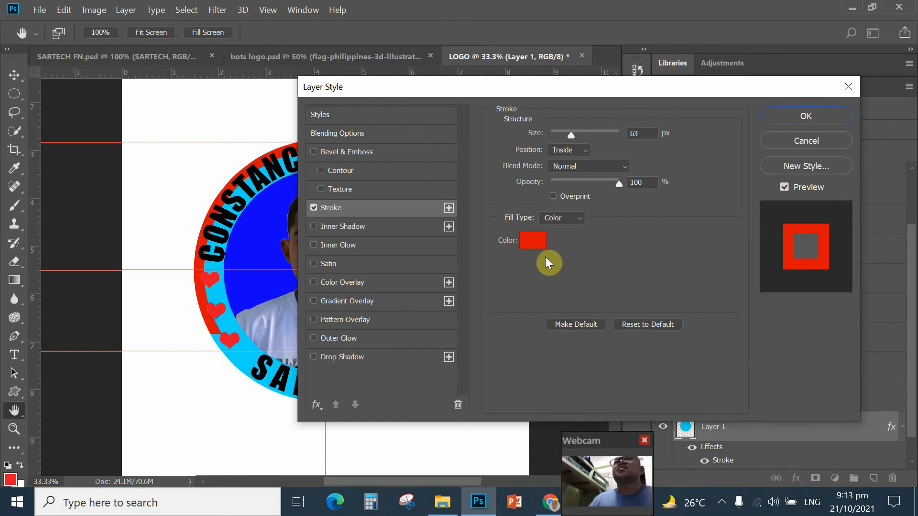
pyautogui.click(532, 242)
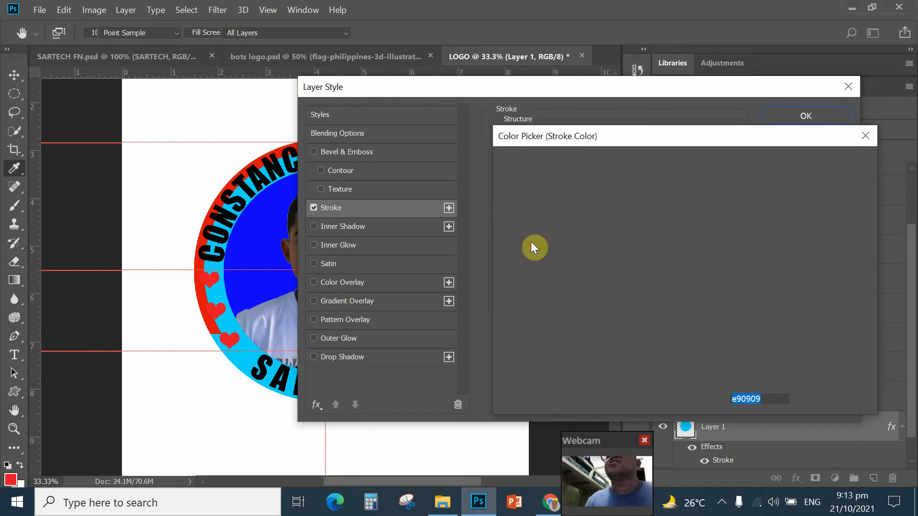
pyautogui.click(699, 234)
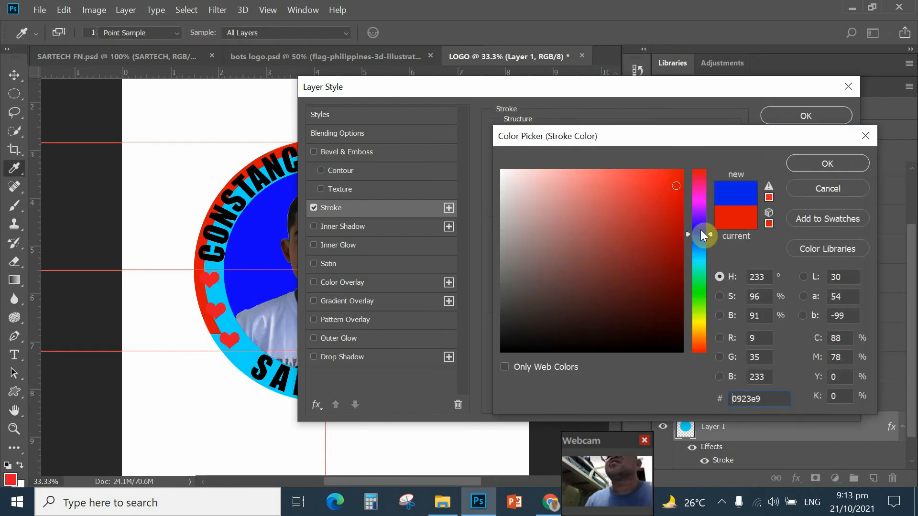
pyautogui.moveTo(689, 186); pyautogui.dragTo(683, 170)
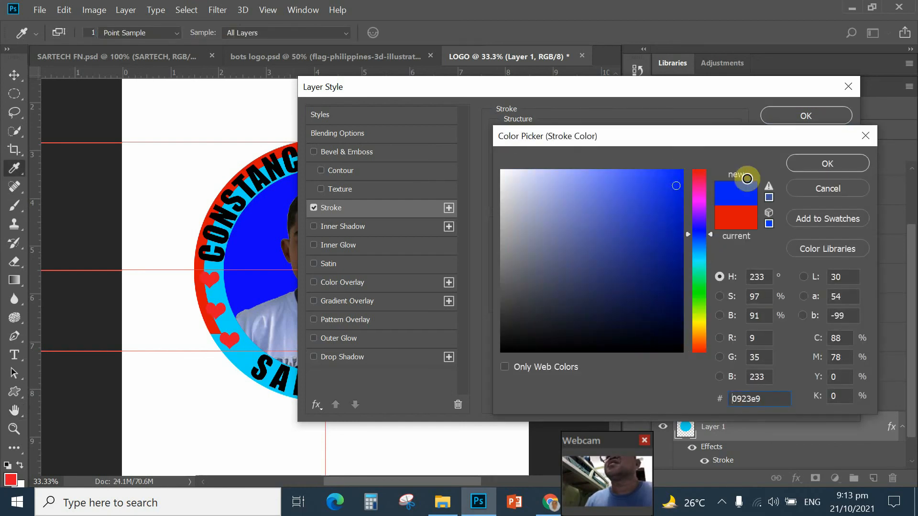
pyautogui.click(819, 164)
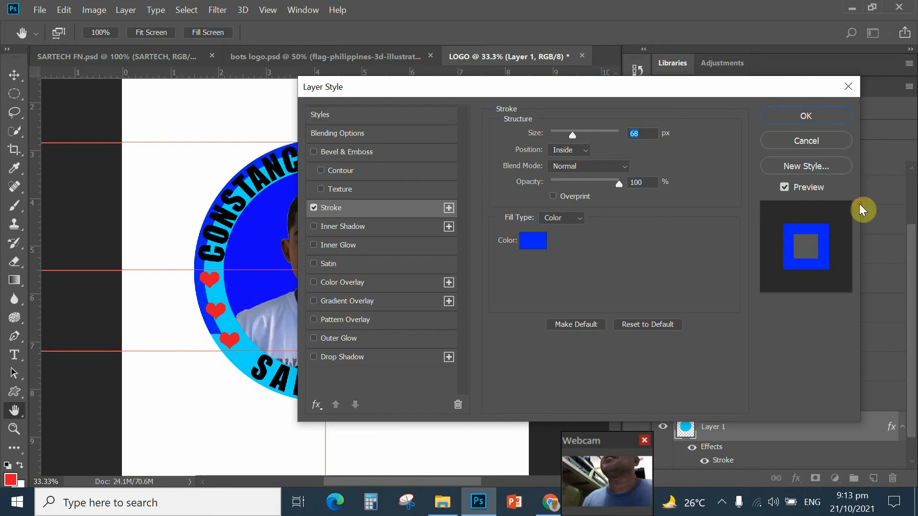
# Step: Set the stroke to 8 px in black and apply it
pyautogui.moveTo(573, 136); pyautogui.dragTo(557, 125)
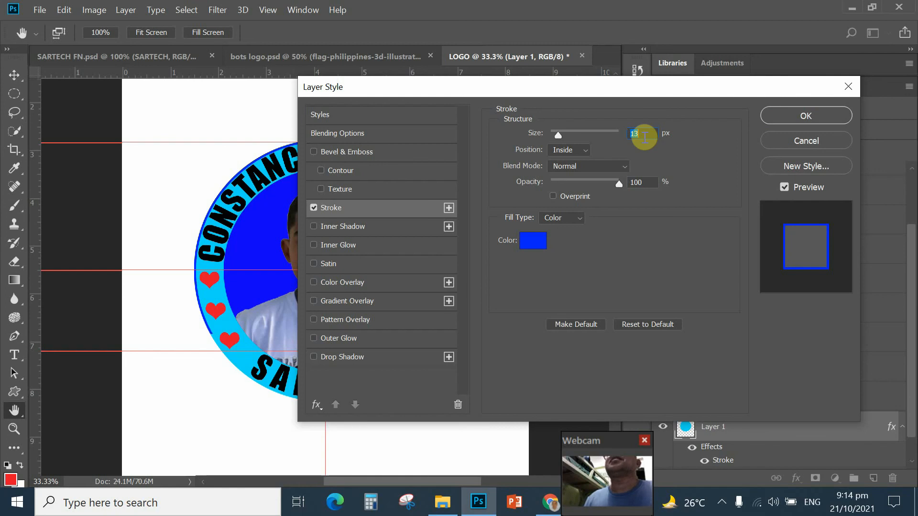
pyautogui.write('8')
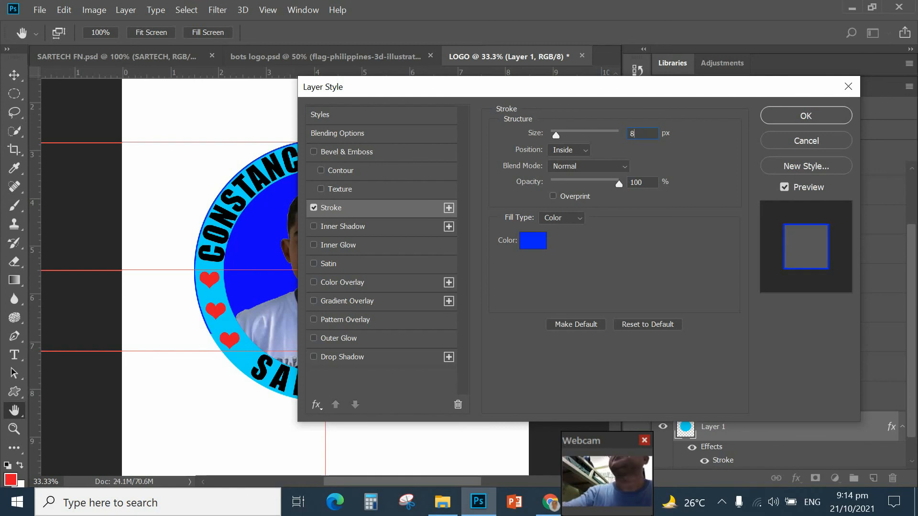
pyautogui.click(532, 252)
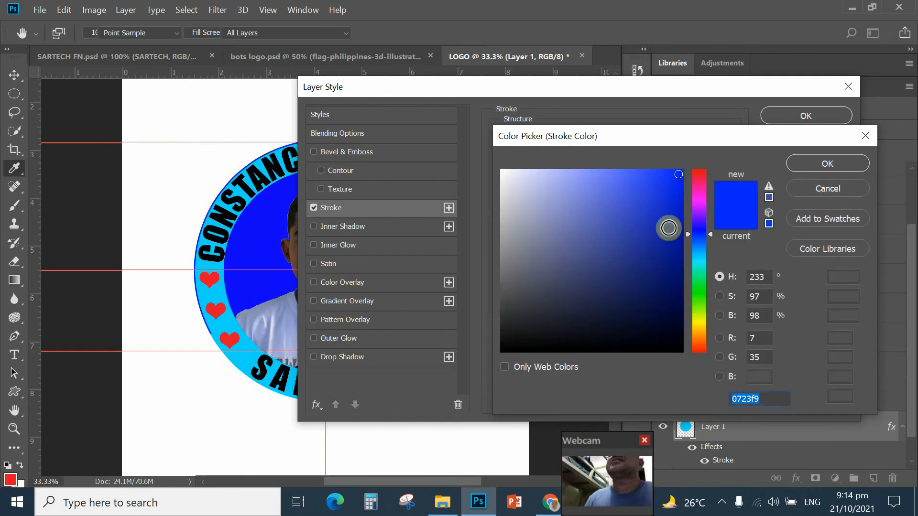
pyautogui.click(557, 349)
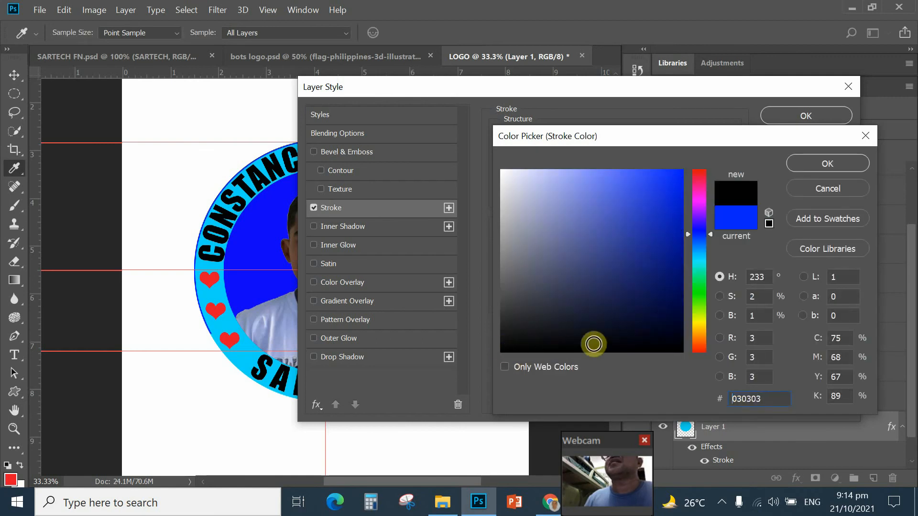
pyautogui.click(829, 162)
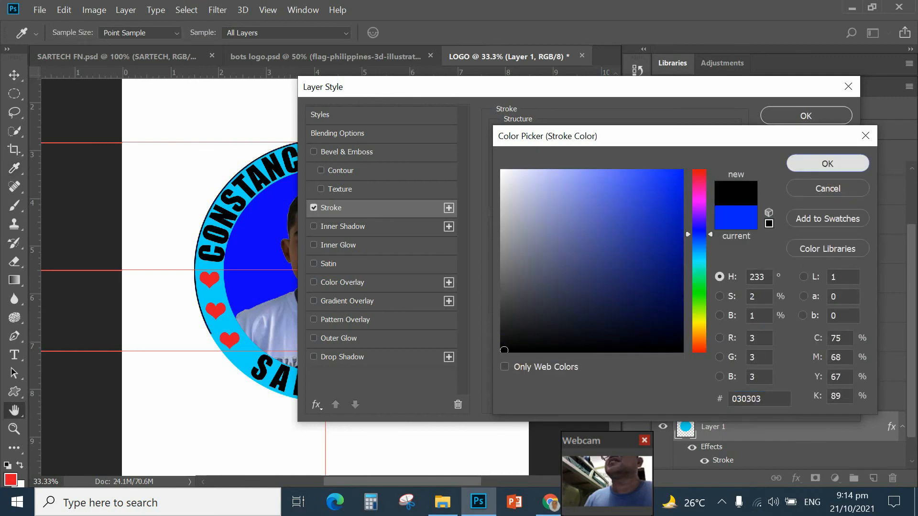
pyautogui.click(808, 117)
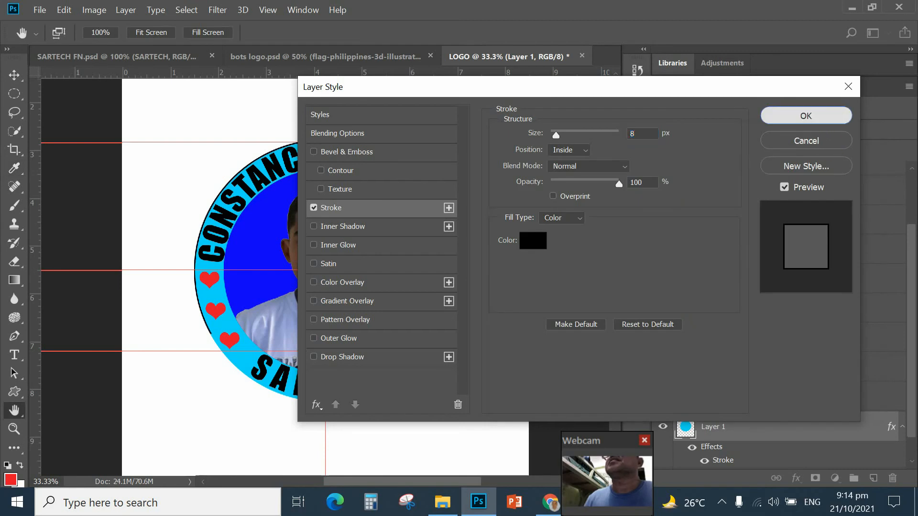
pyautogui.click(793, 117)
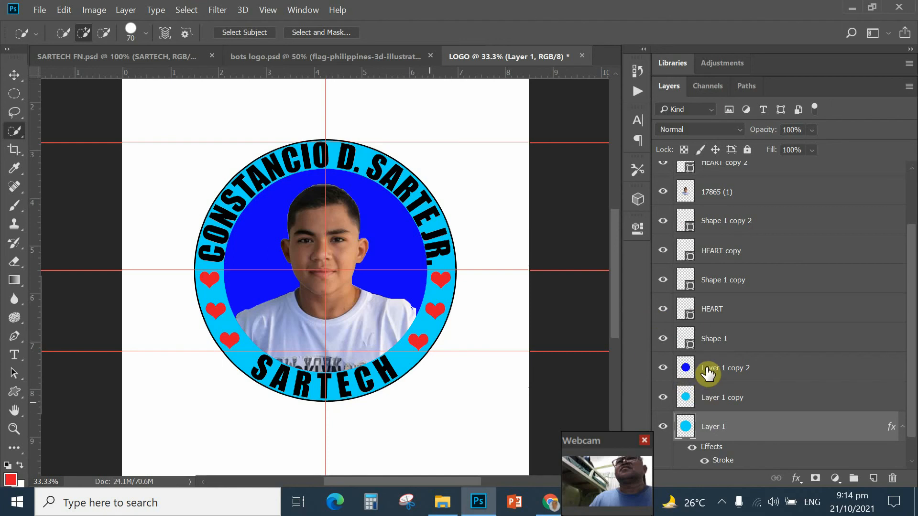
# Step: Pick Layer 1 copy 2 and load its blue disc shape as a selection
pyautogui.click(725, 368)
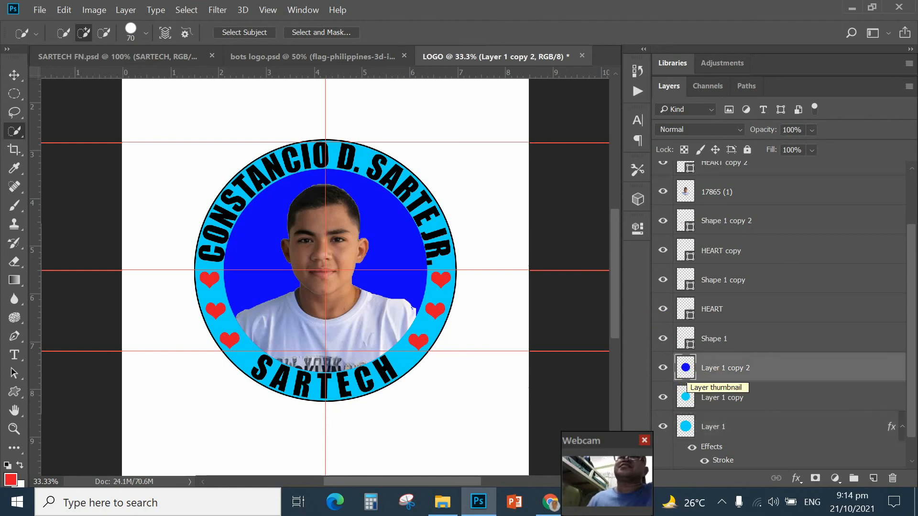
pyautogui.keyDown('ctrl'); pyautogui.click(686, 370); pyautogui.keyUp('ctrl')
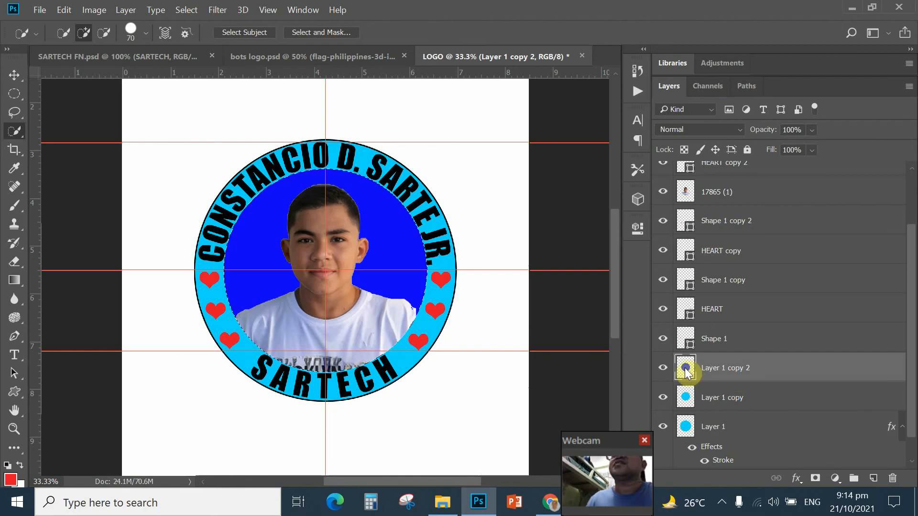
# Step: Fill the inner disc behind the boy with the orange-yellow gradient preset, top to bottom
pyautogui.click(14, 281)
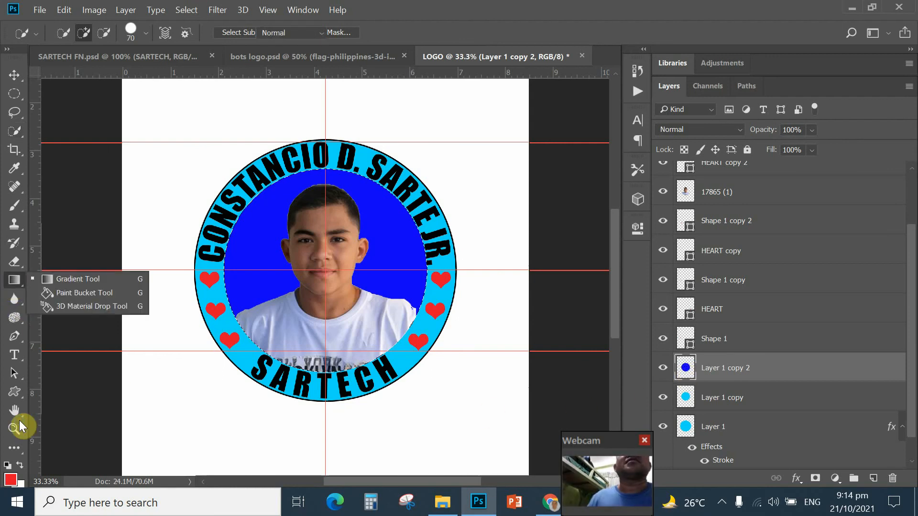
pyautogui.click(51, 278)
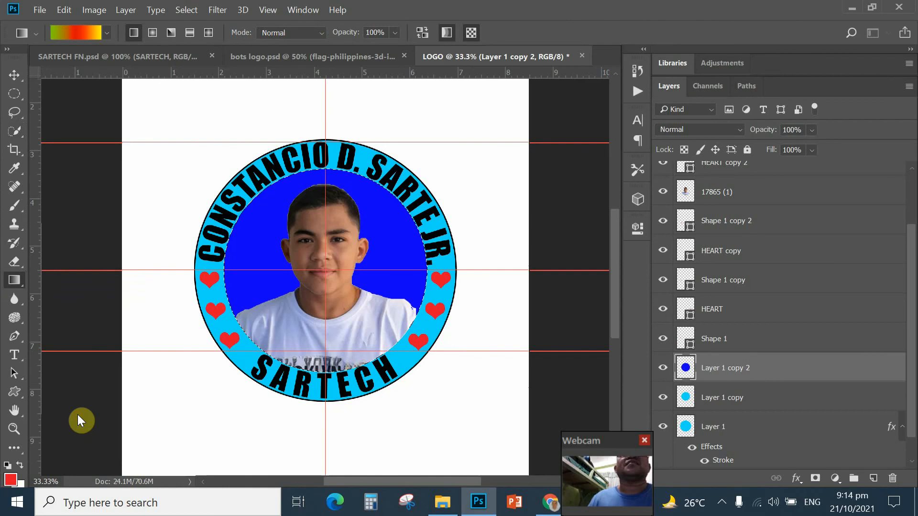
pyautogui.click(106, 32)
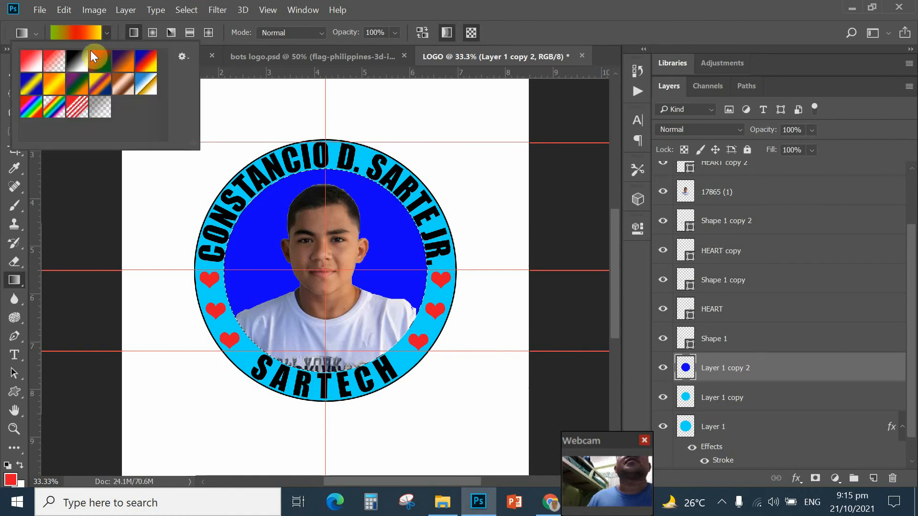
pyautogui.click(53, 90)
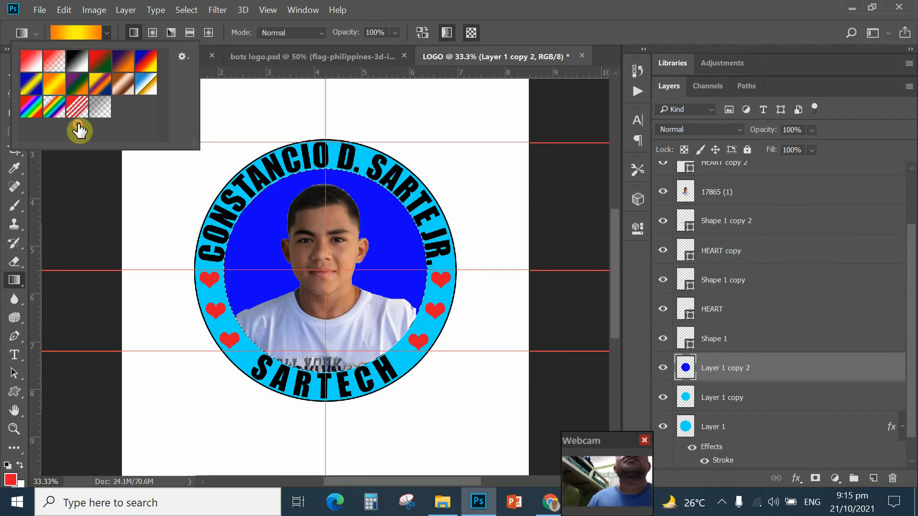
pyautogui.press('Return')
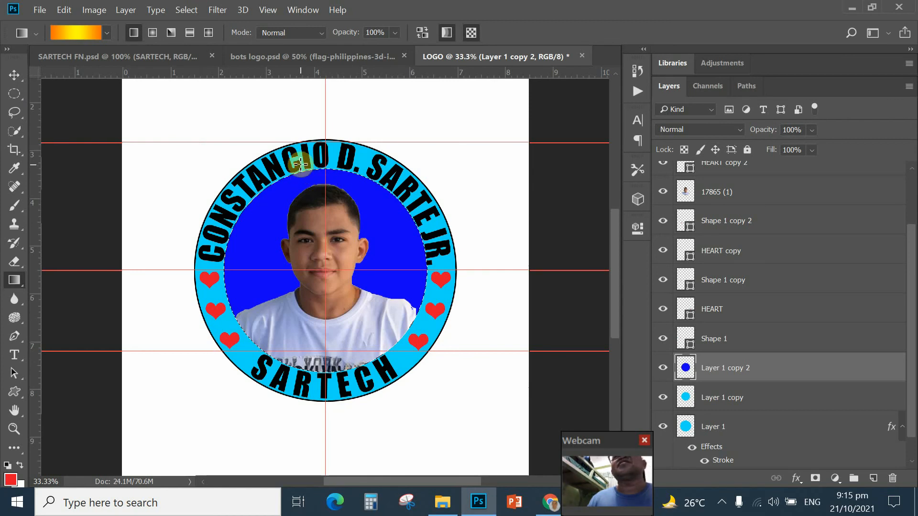
pyautogui.moveTo(300, 165); pyautogui.dragTo(431, 365)
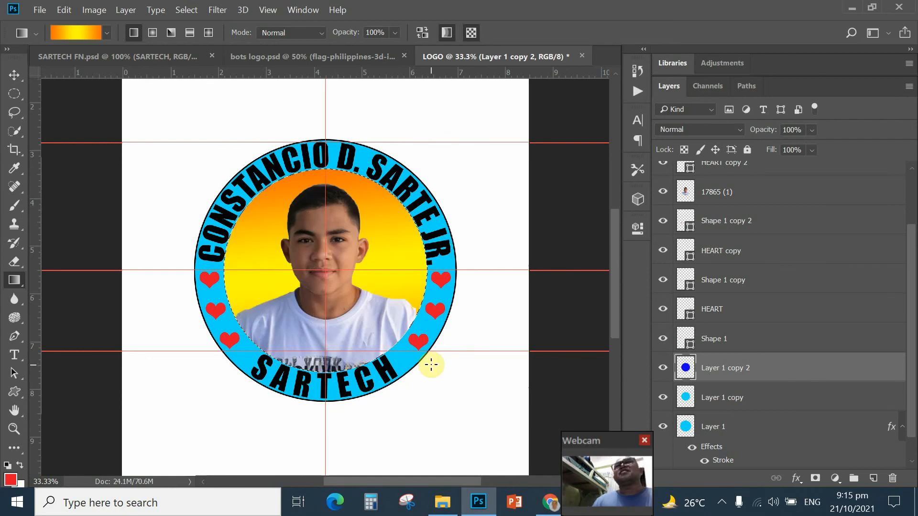